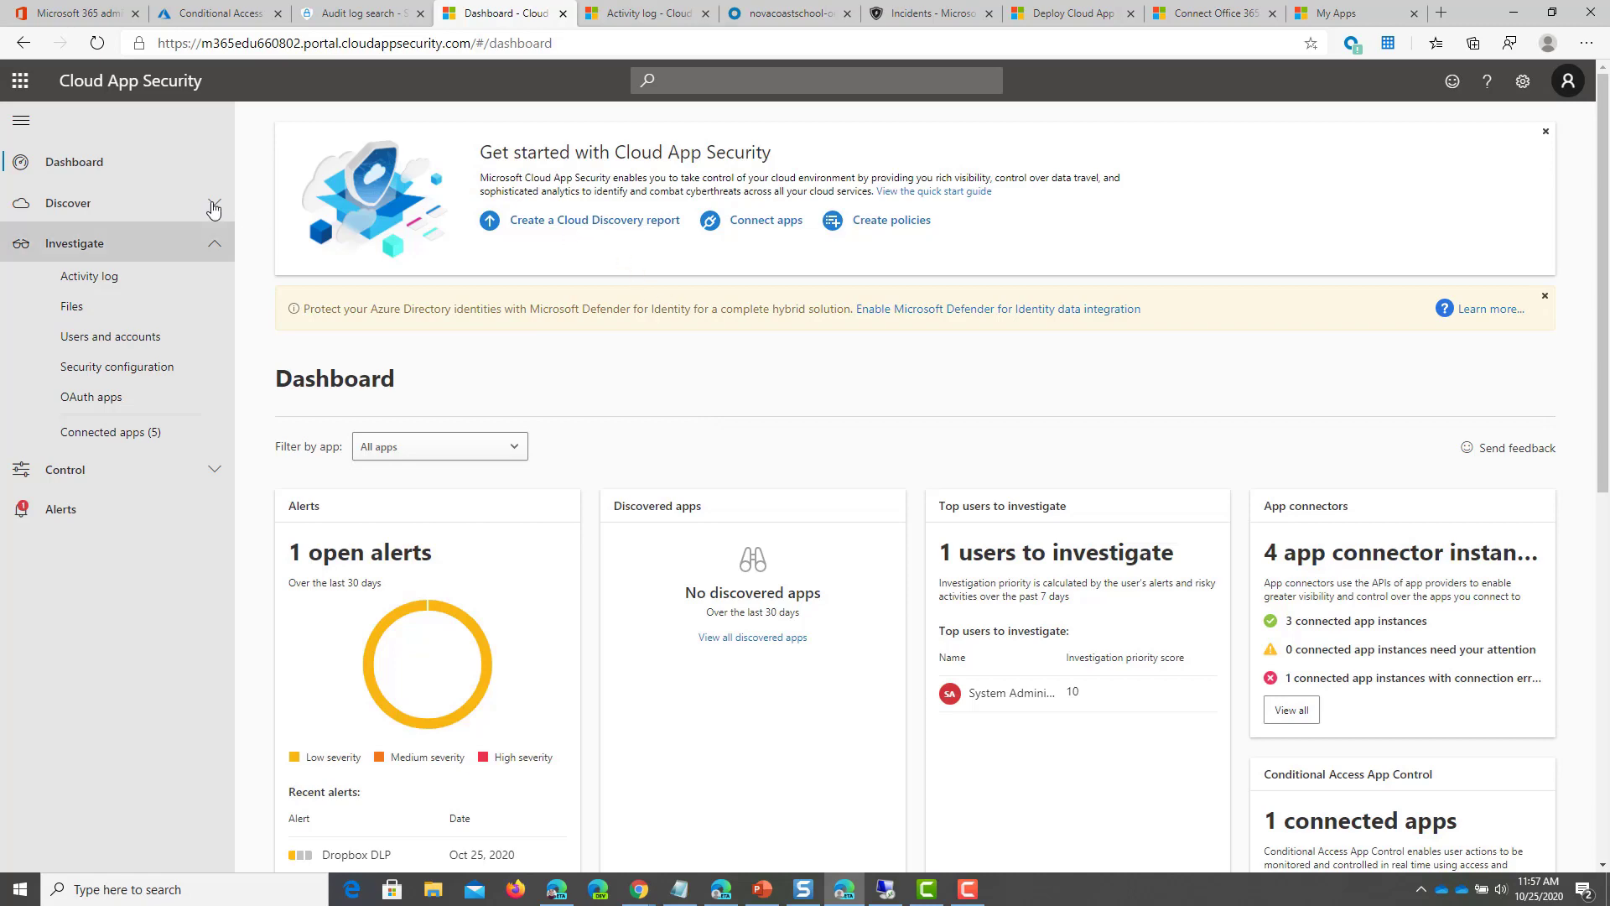
# Switch to the Azure Active Directory admin center and review the list of all enterprise applications
pyautogui.click(170, 15)
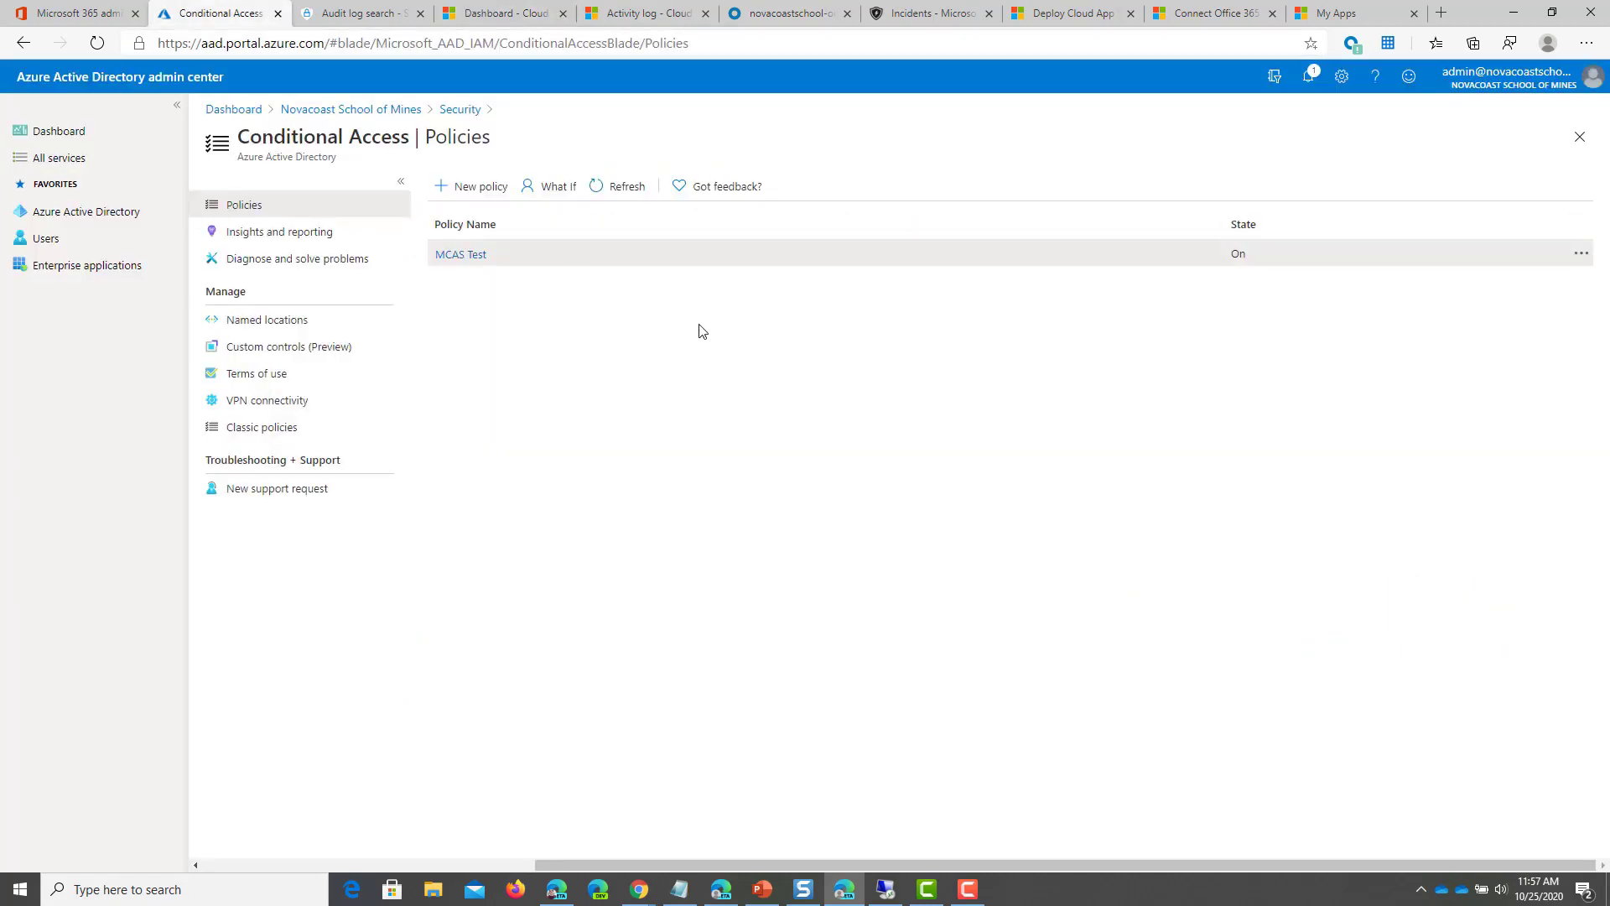
pyautogui.click(149, 221)
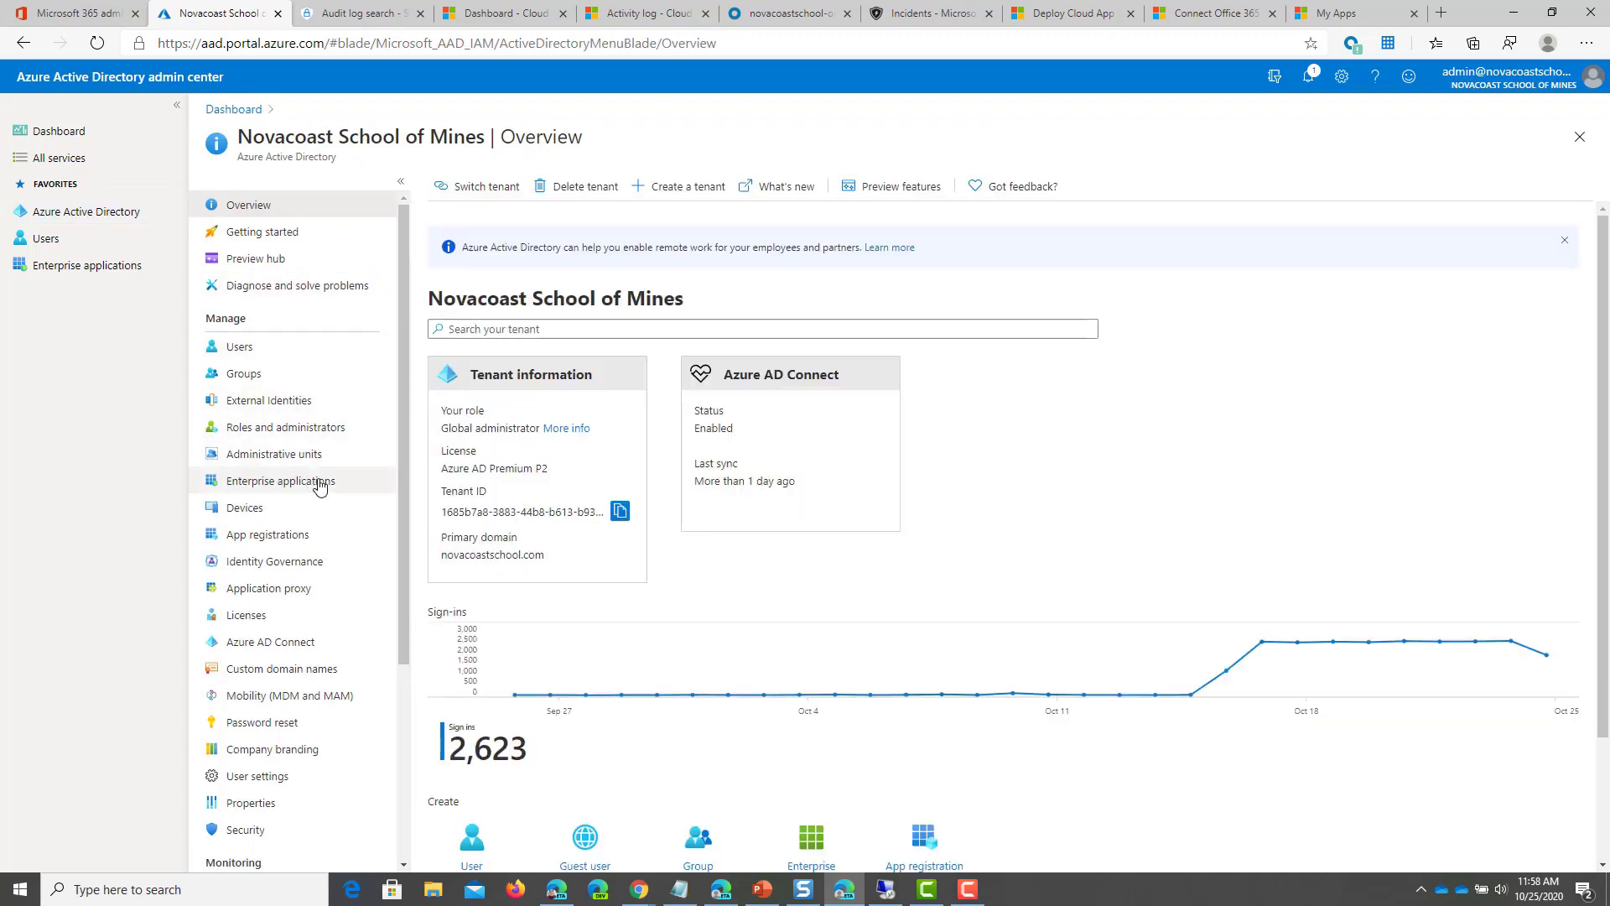
pyautogui.click(320, 485)
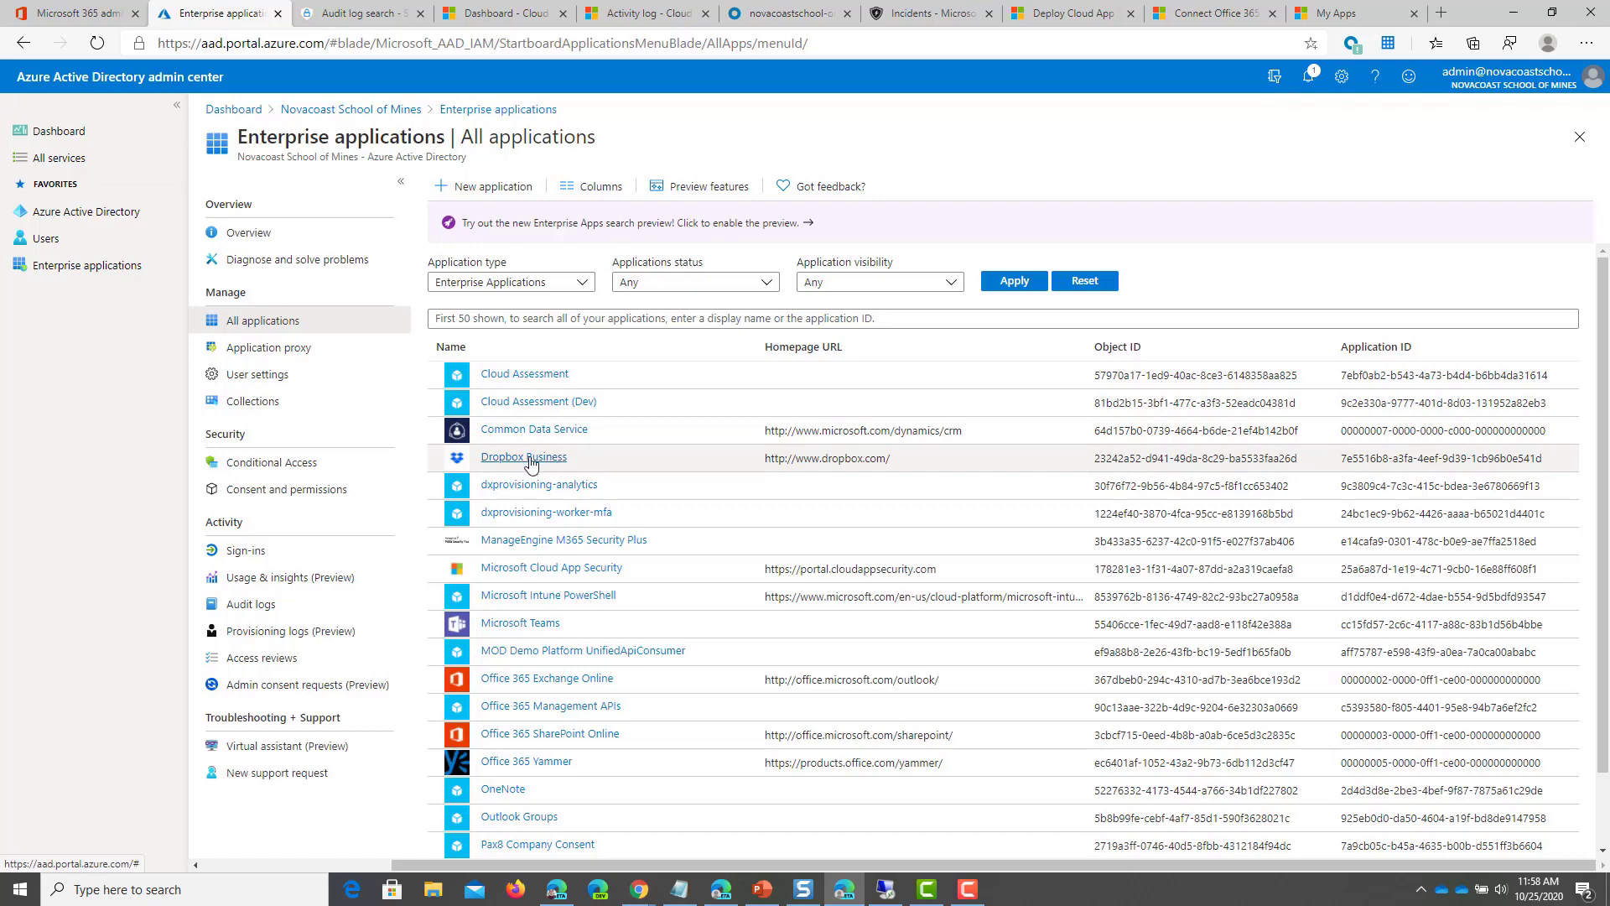
pyautogui.scroll(-1, 752, 503)
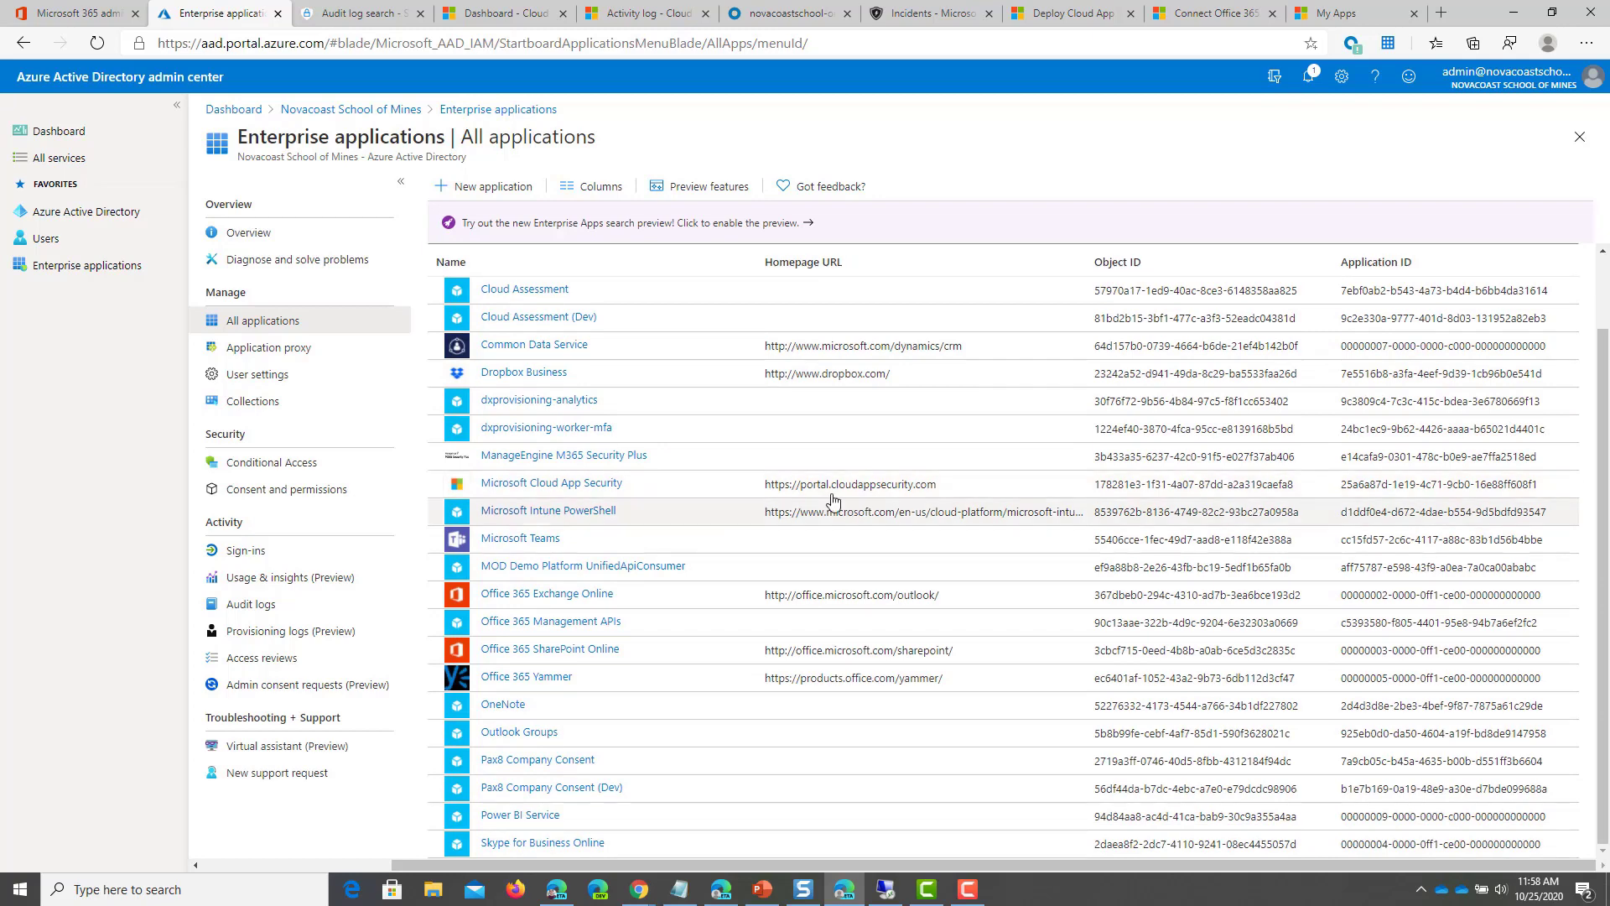
pyautogui.scroll(1, 755, 520)
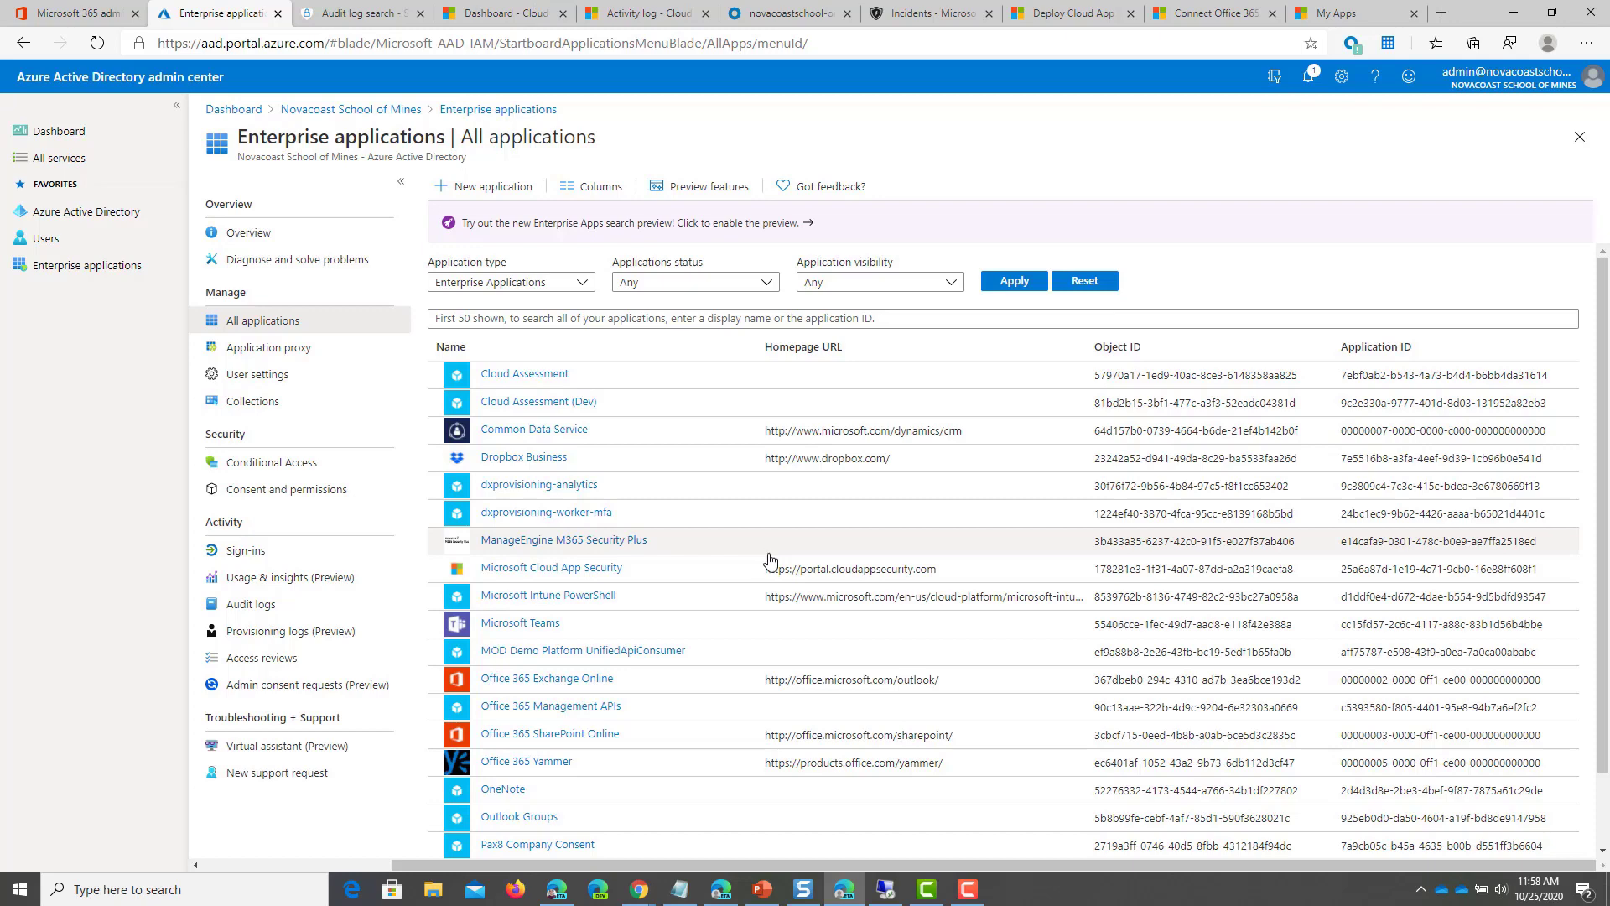
# Open the MCAS Test policy from the Azure Active Directory security settings for Conditional Access
pyautogui.click(114, 214)
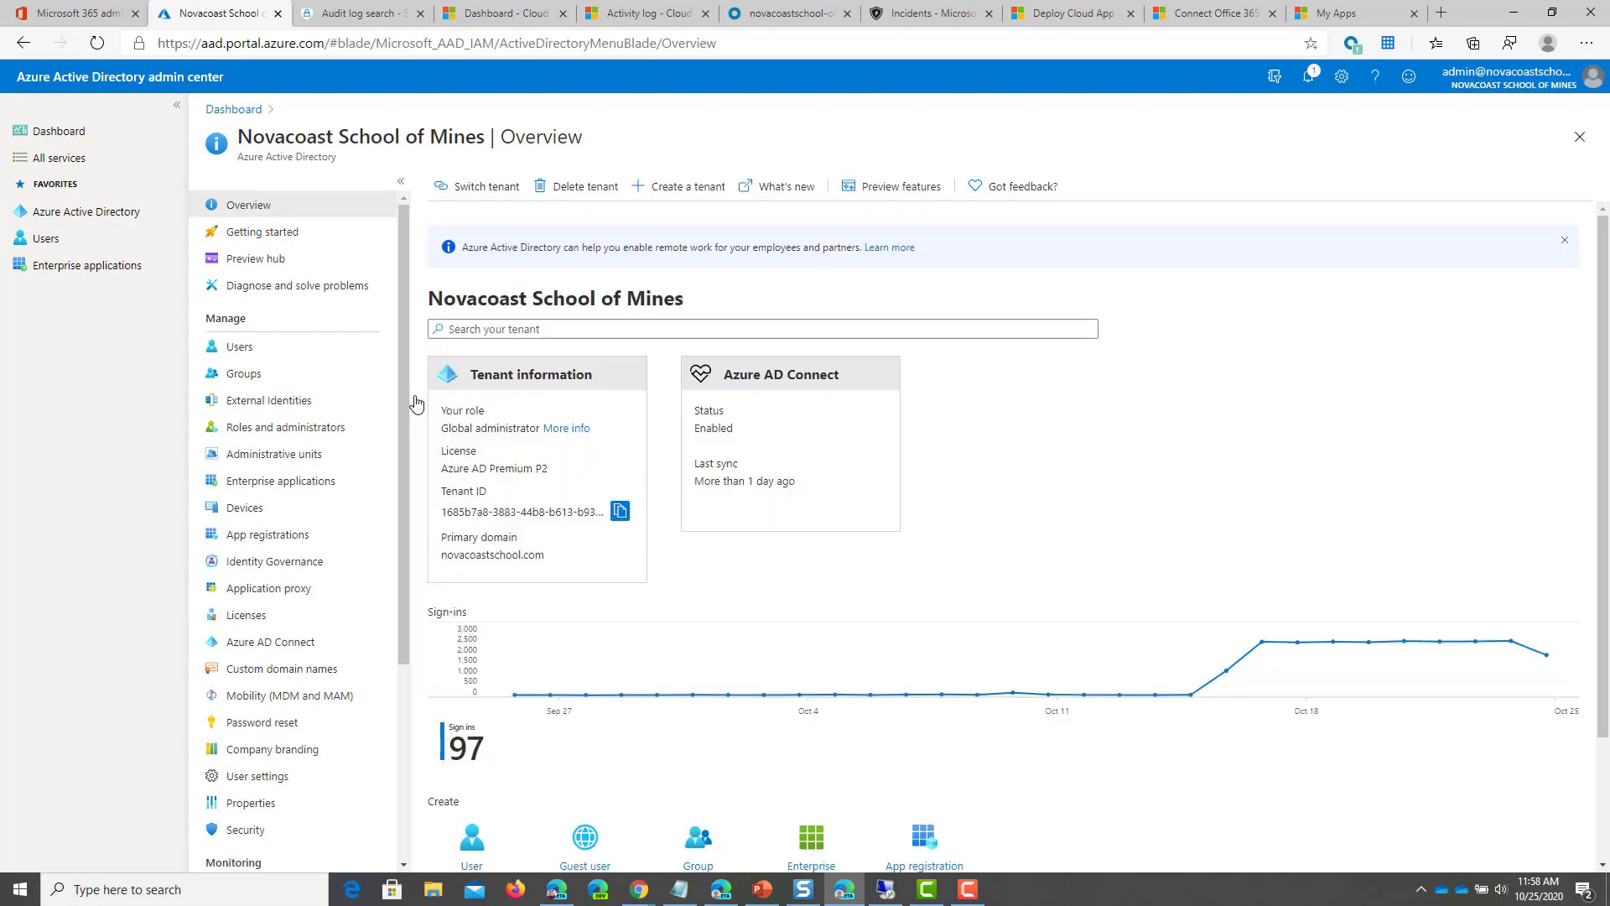
pyautogui.scroll(-3, 324, 423)
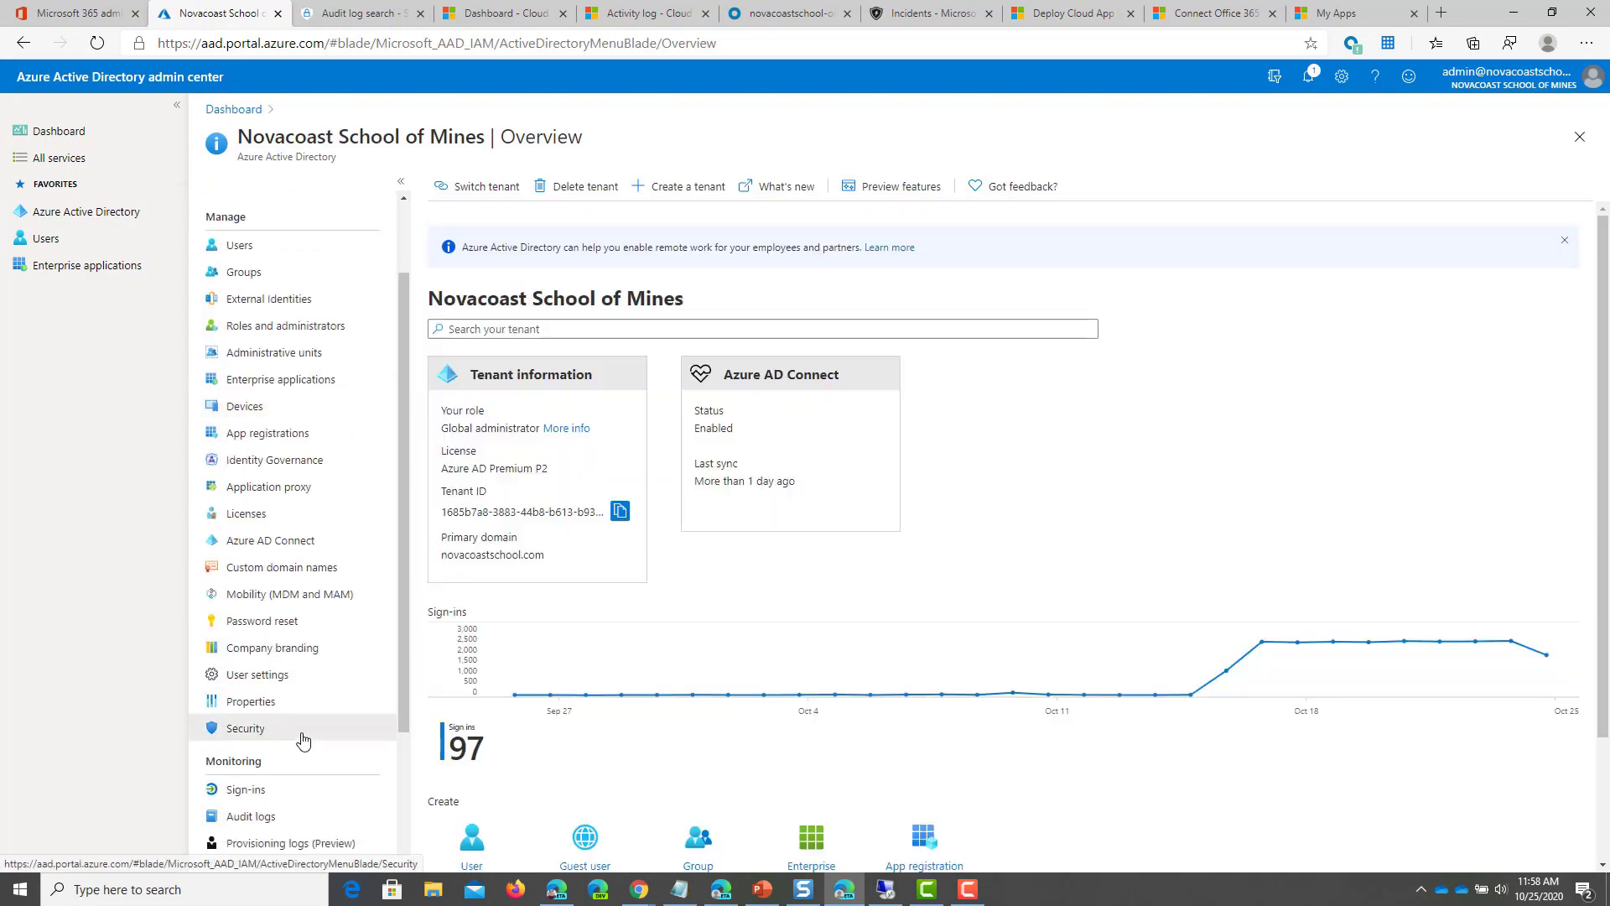
pyautogui.click(252, 735)
pyautogui.click(299, 278)
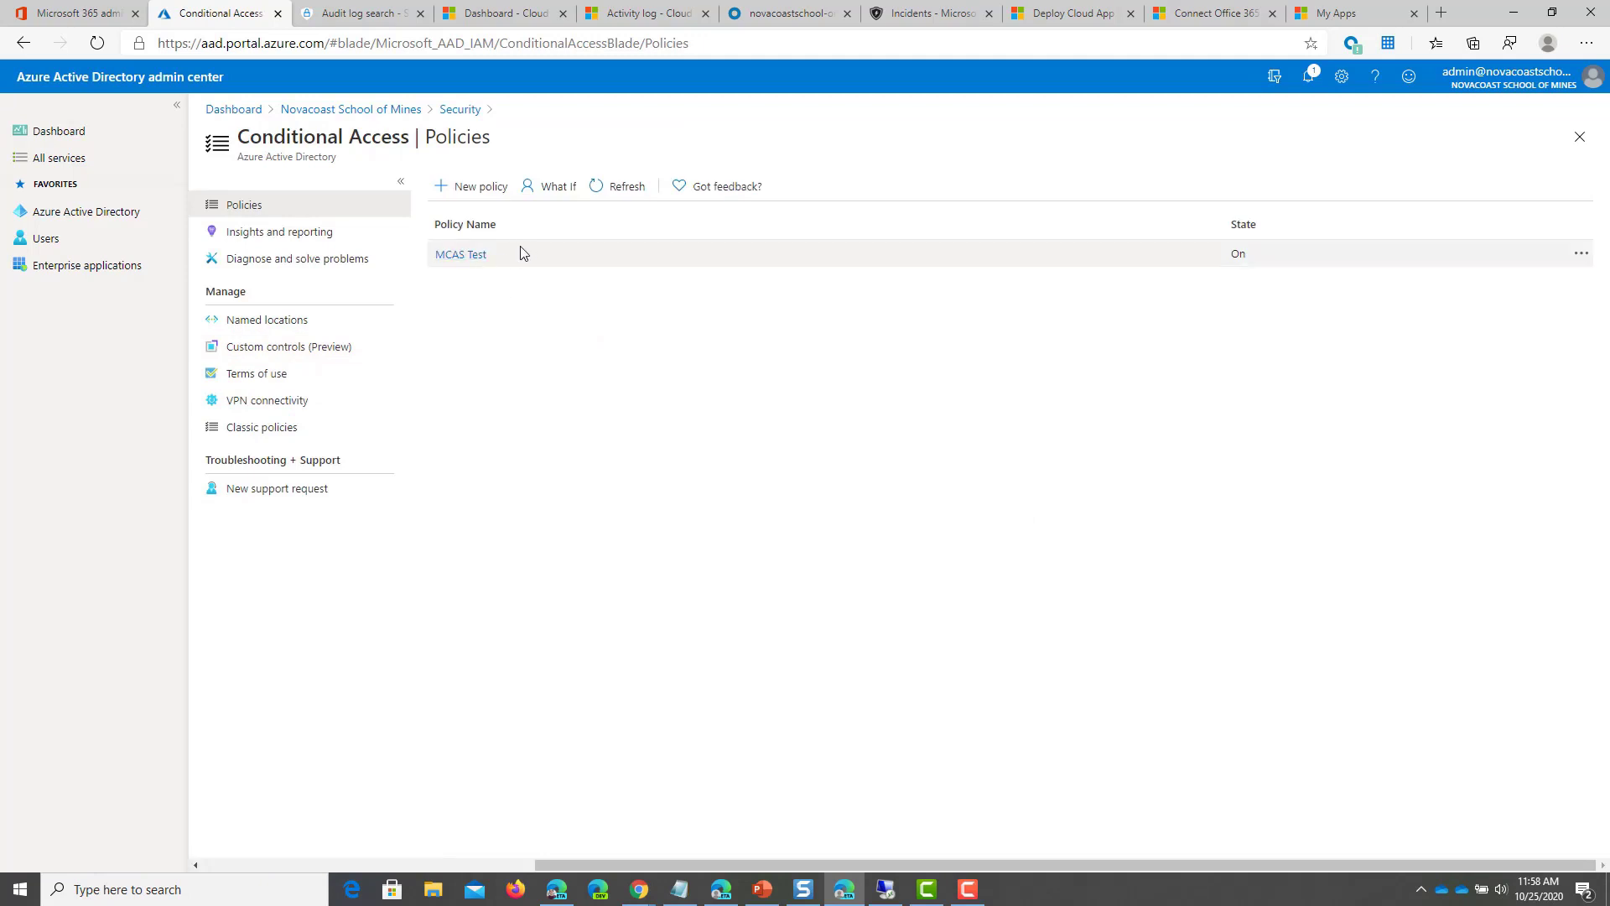
pyautogui.click(473, 257)
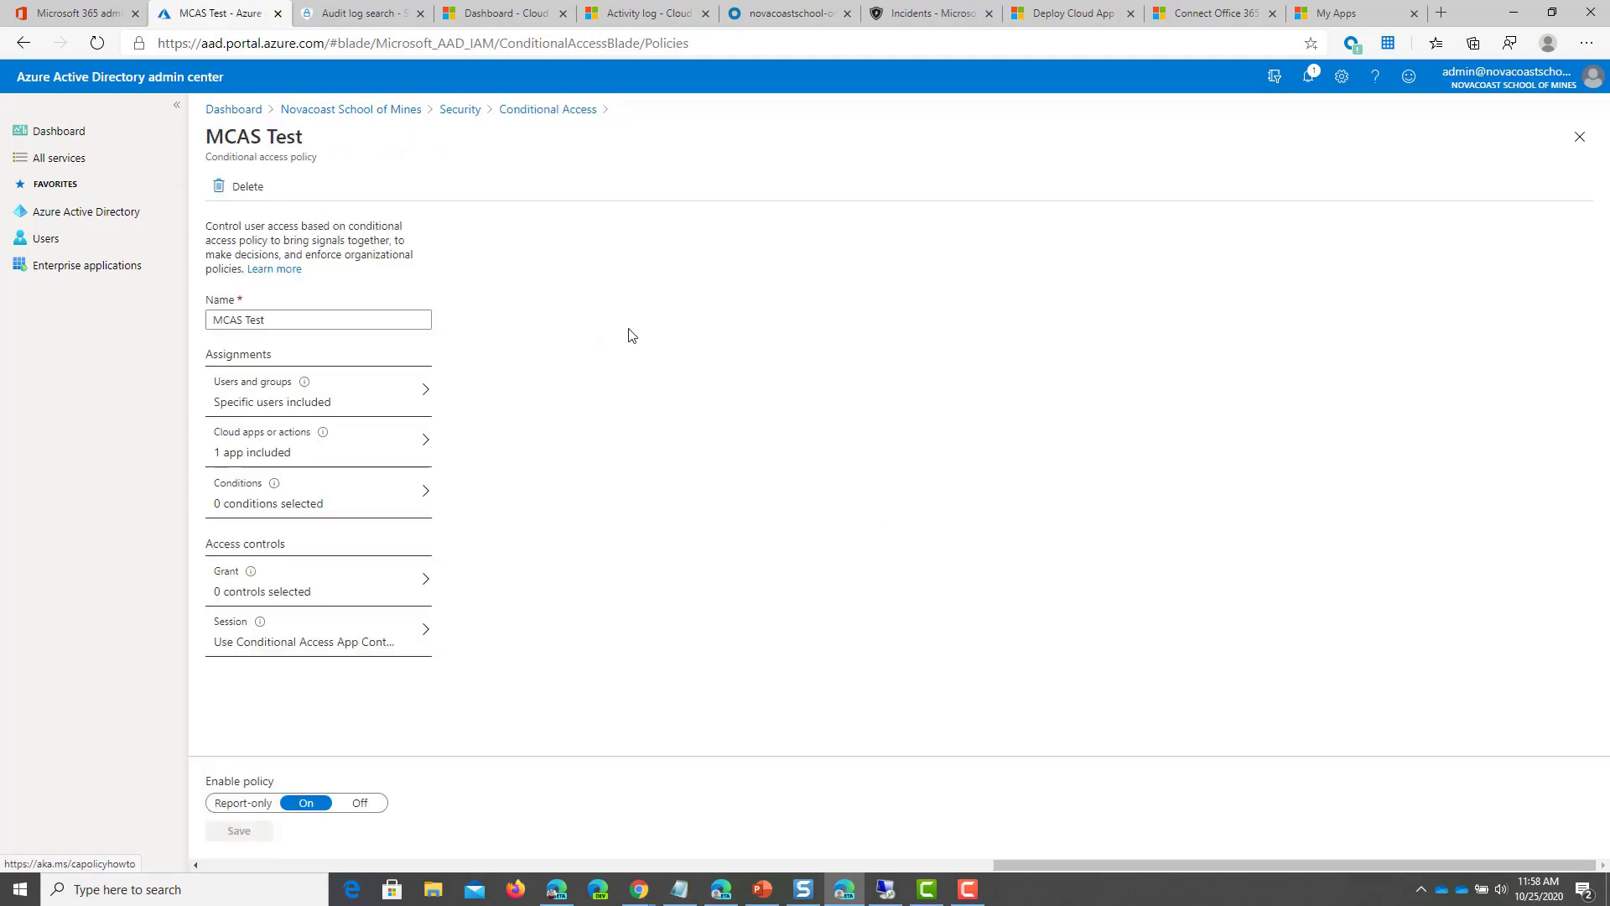
# Review the MCAS Test policy's included users and groups, its cloud apps and its grant controls
pyautogui.click(411, 409)
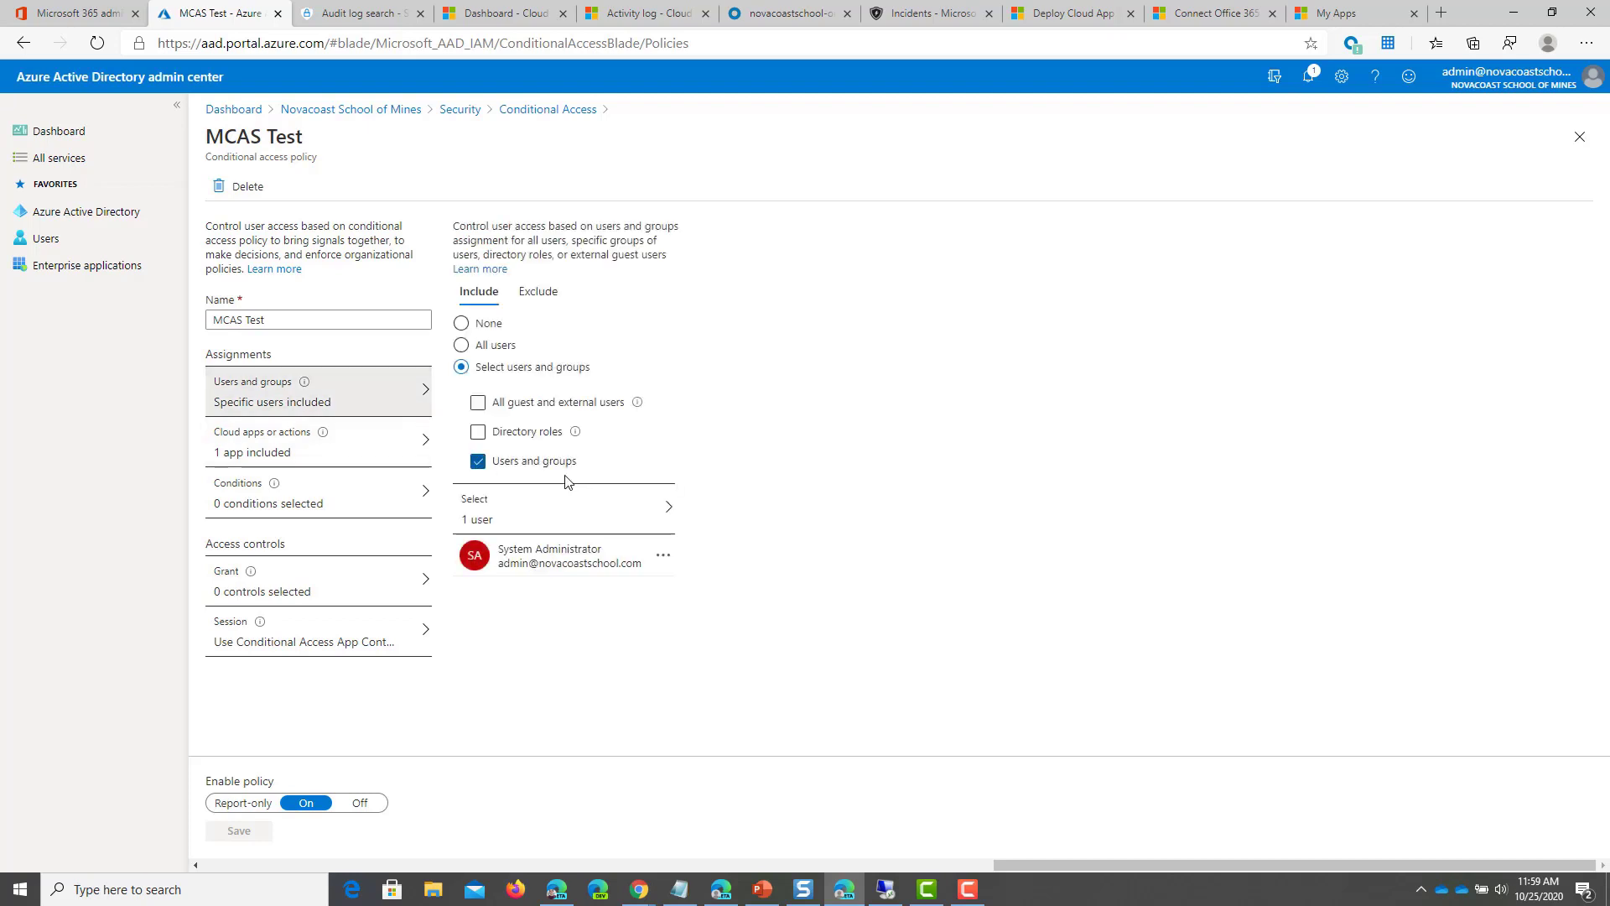
pyautogui.click(424, 457)
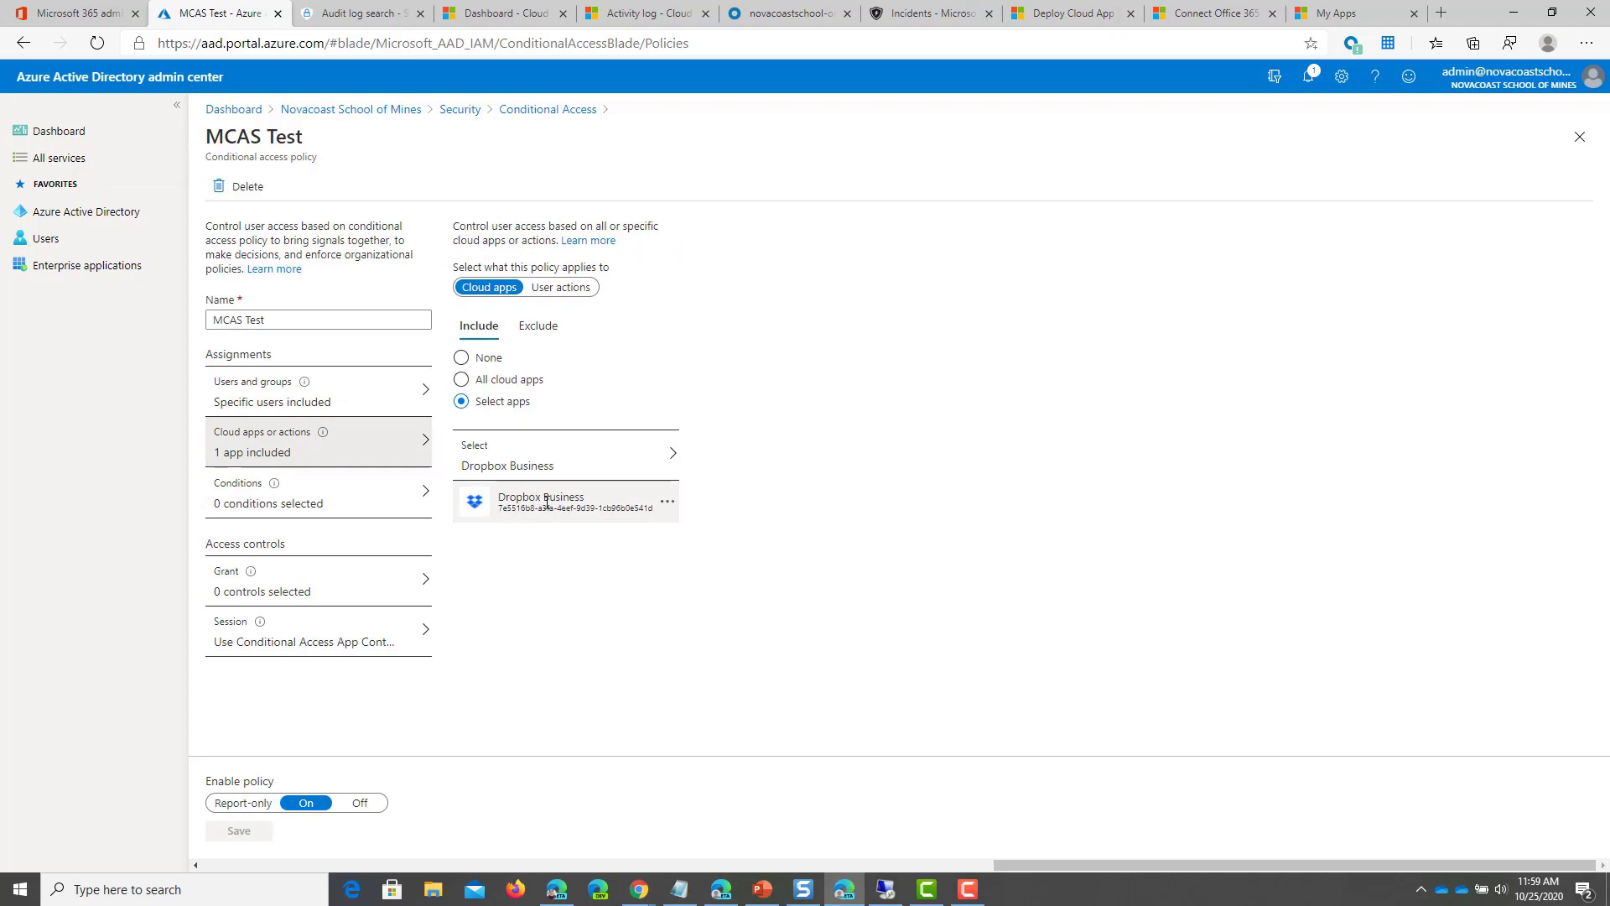
pyautogui.click(381, 584)
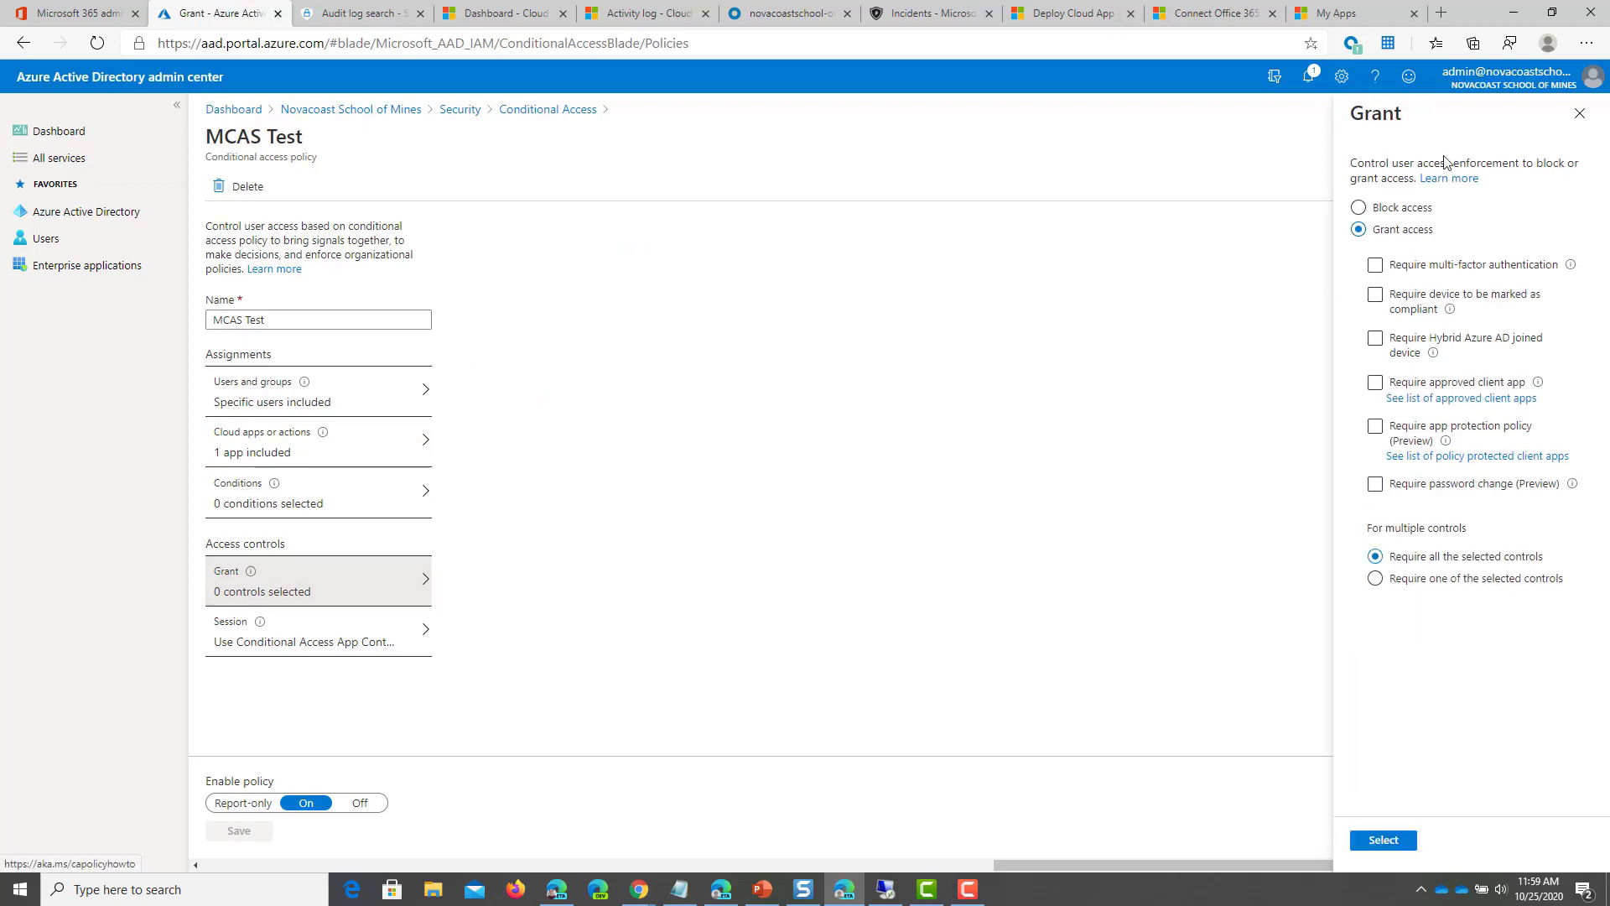
# Review the policy's session controls, including the Conditional Access App Control options, and close them without changes
pyautogui.click(352, 647)
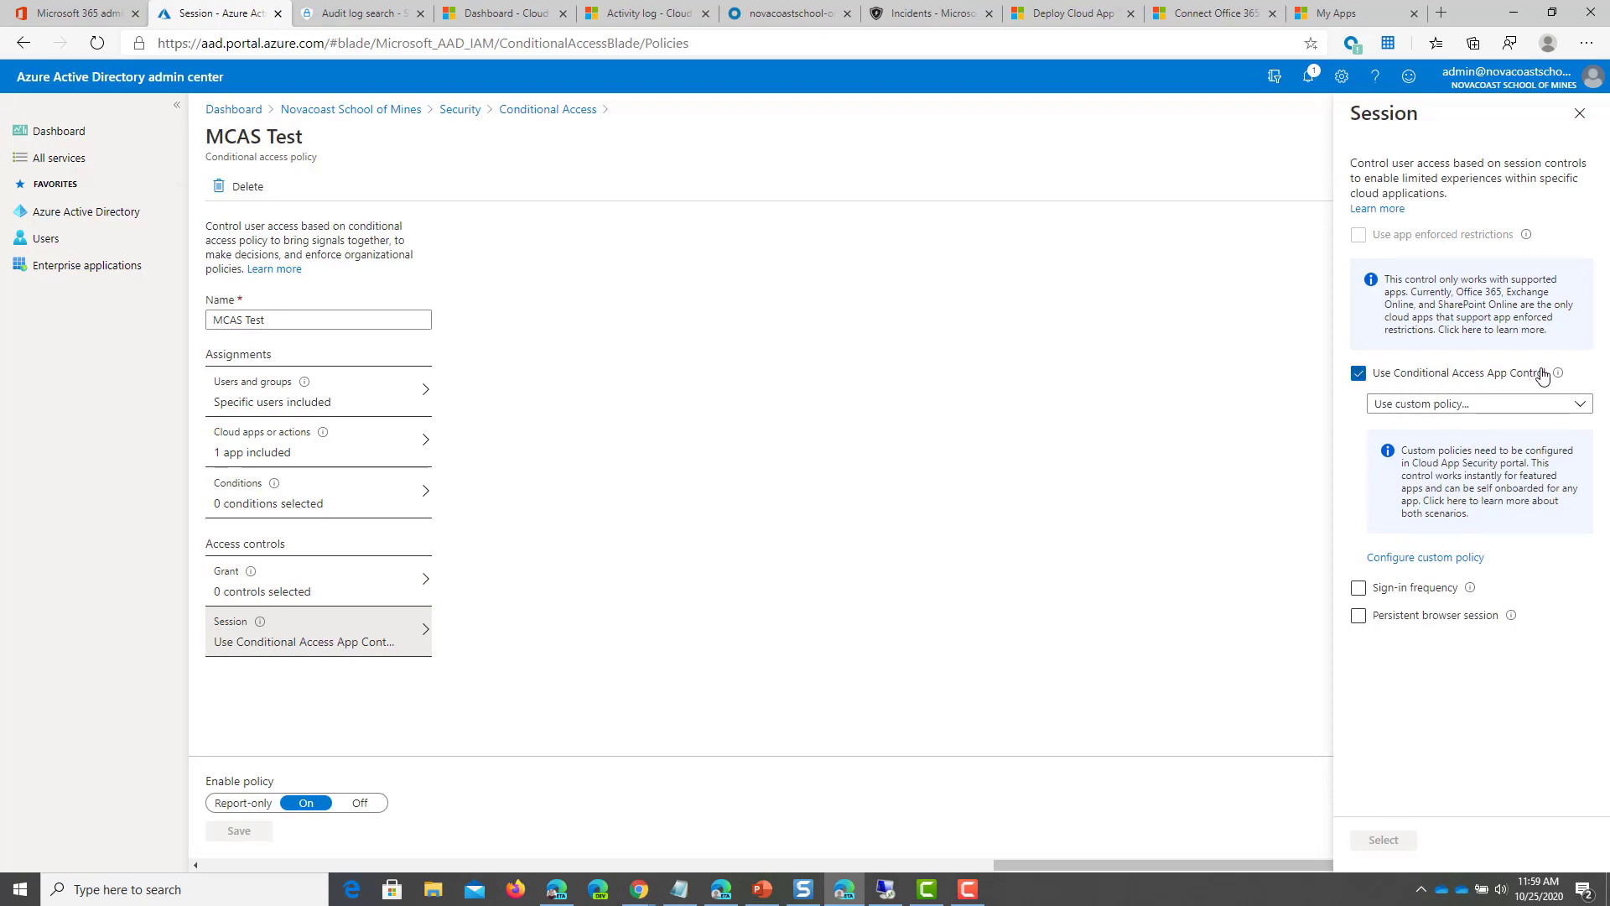
pyautogui.moveTo(1547, 380)
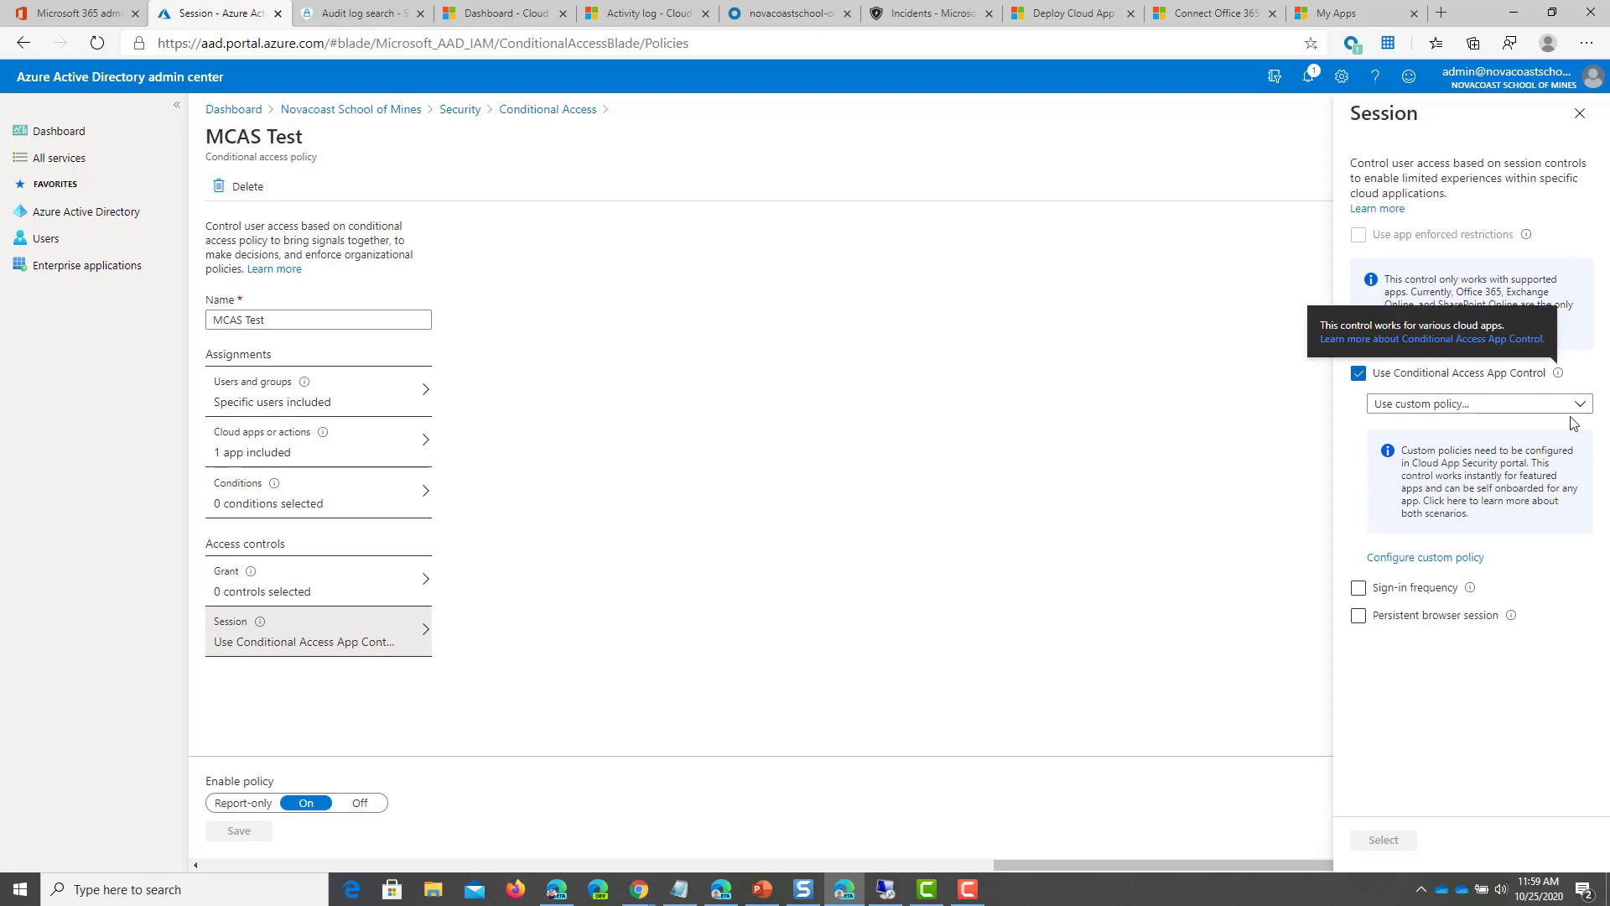
pyautogui.click(1524, 406)
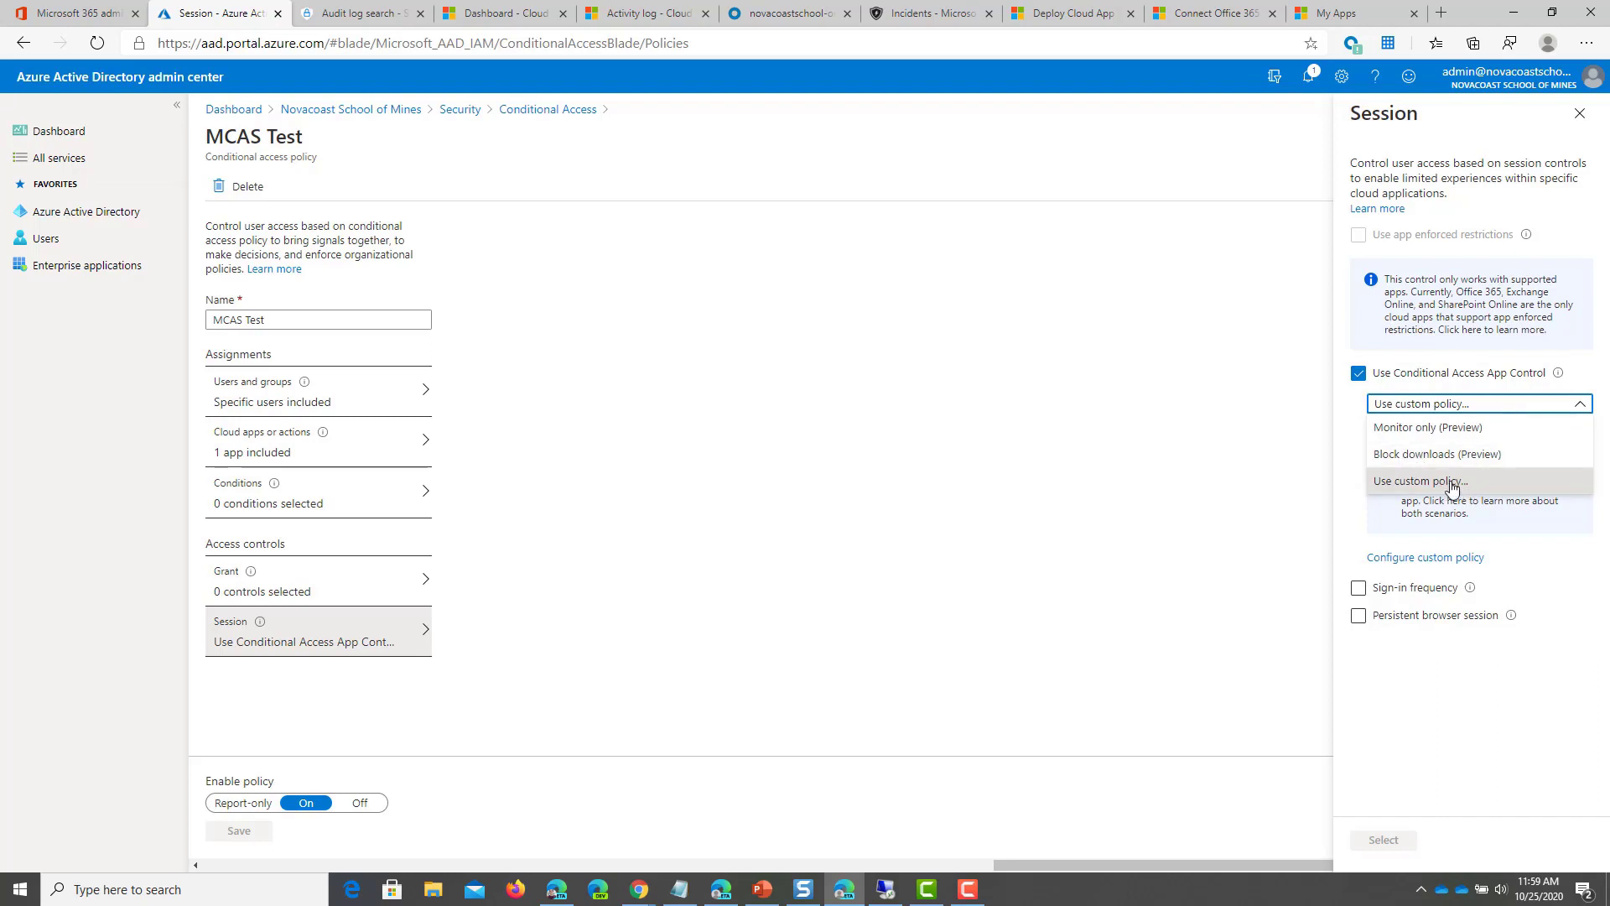
pyautogui.click(1519, 408)
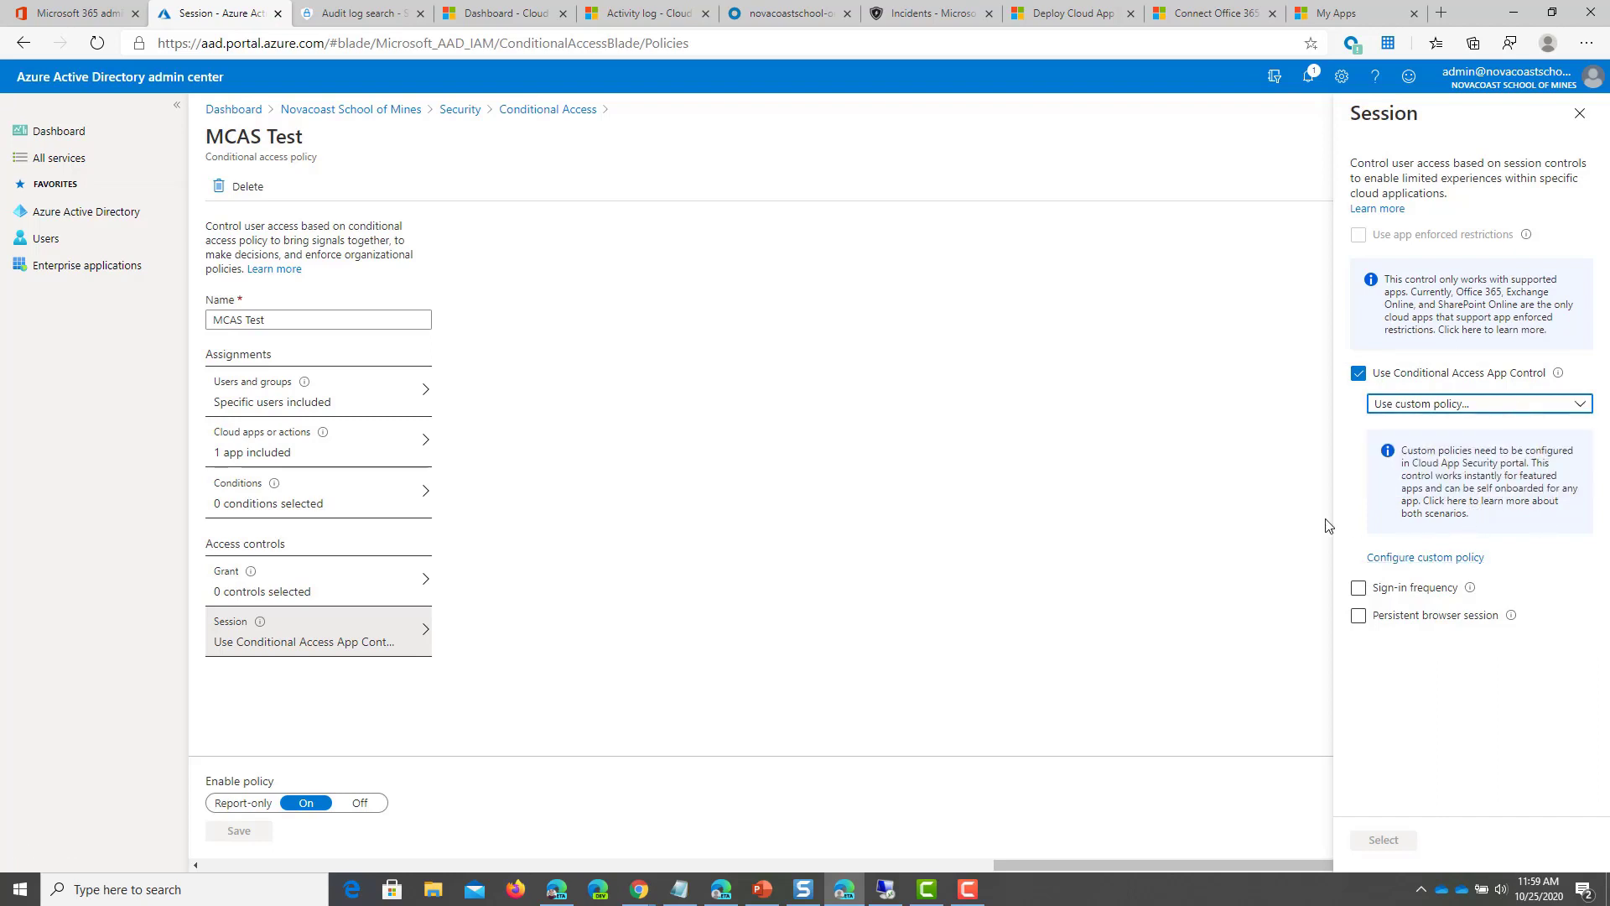
pyautogui.click(1580, 114)
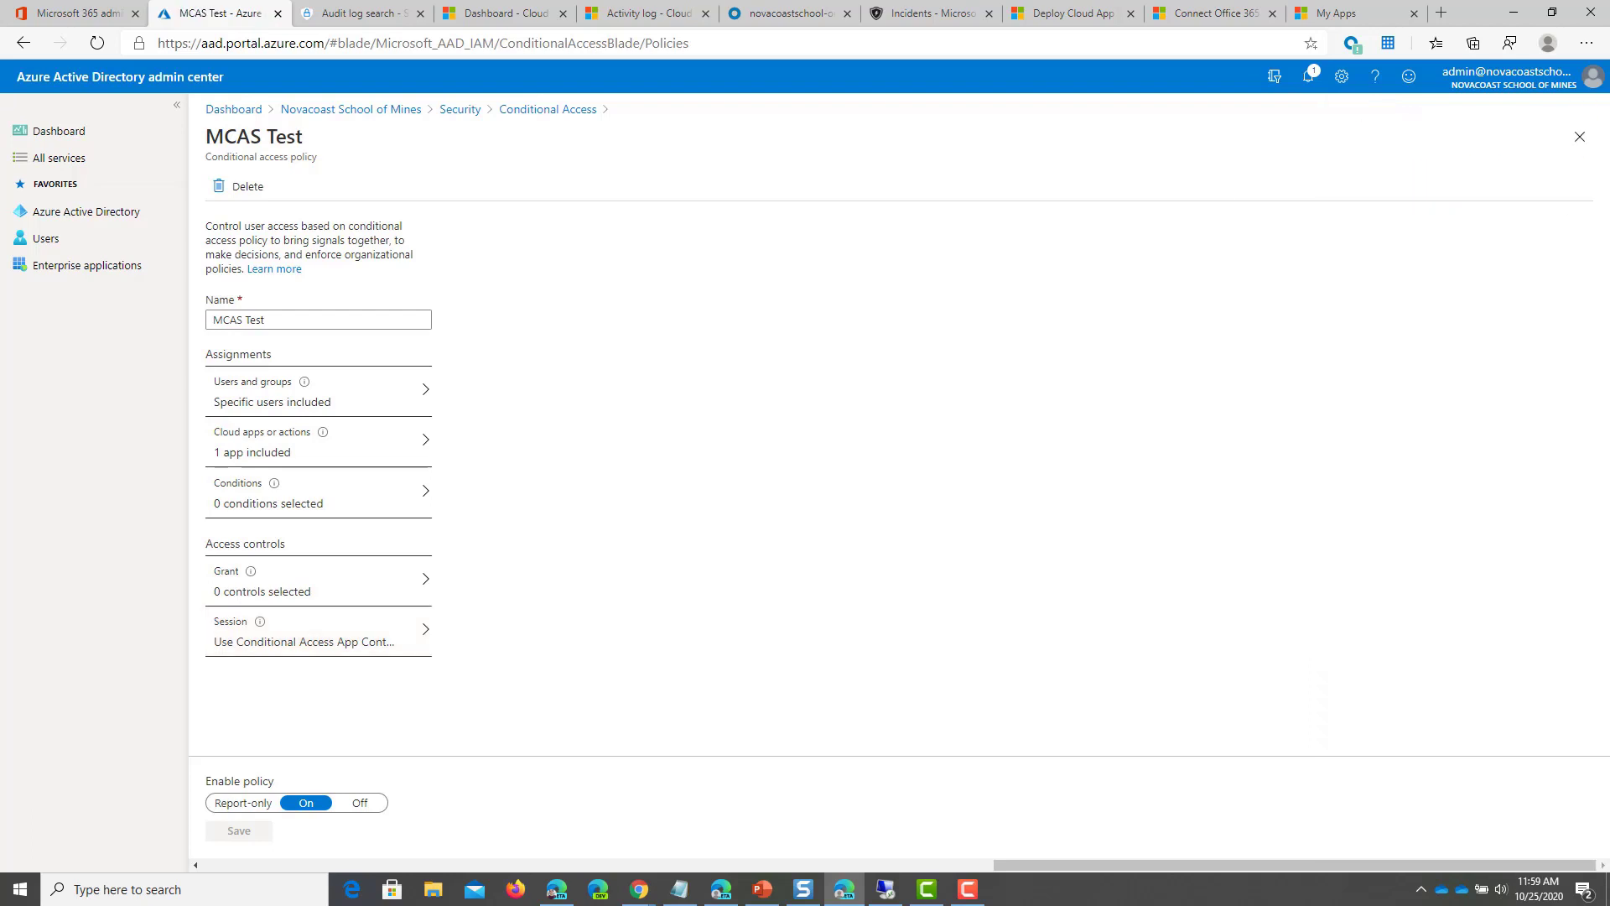
# Switch to Cloud App Security and display the connected Conditional Access App Control apps
pyautogui.click(502, 11)
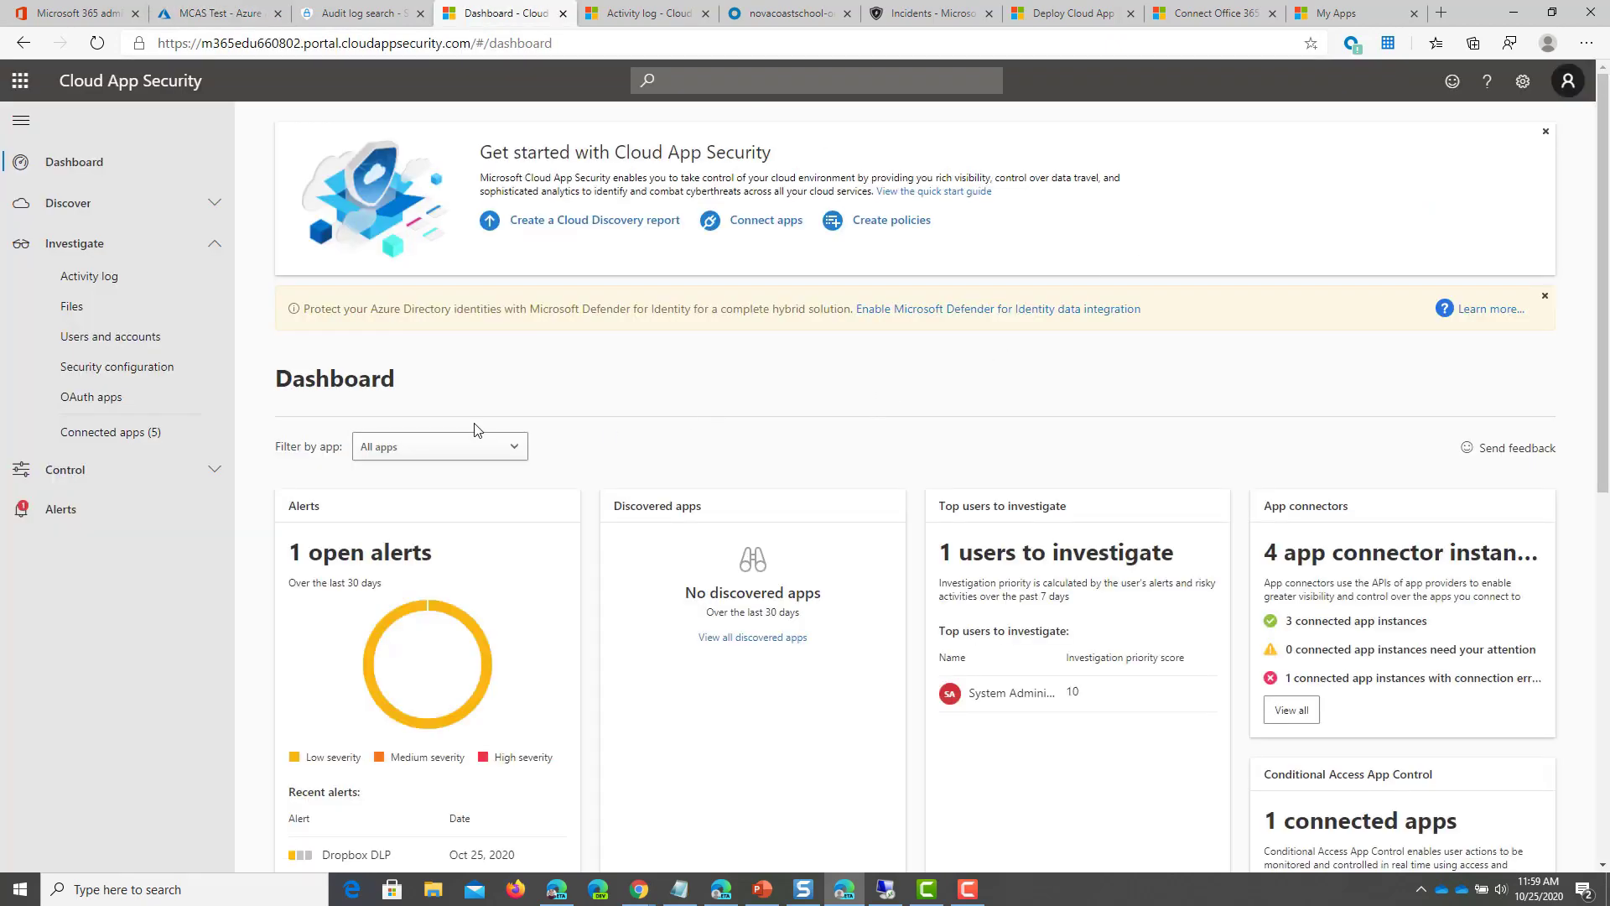
pyautogui.click(183, 429)
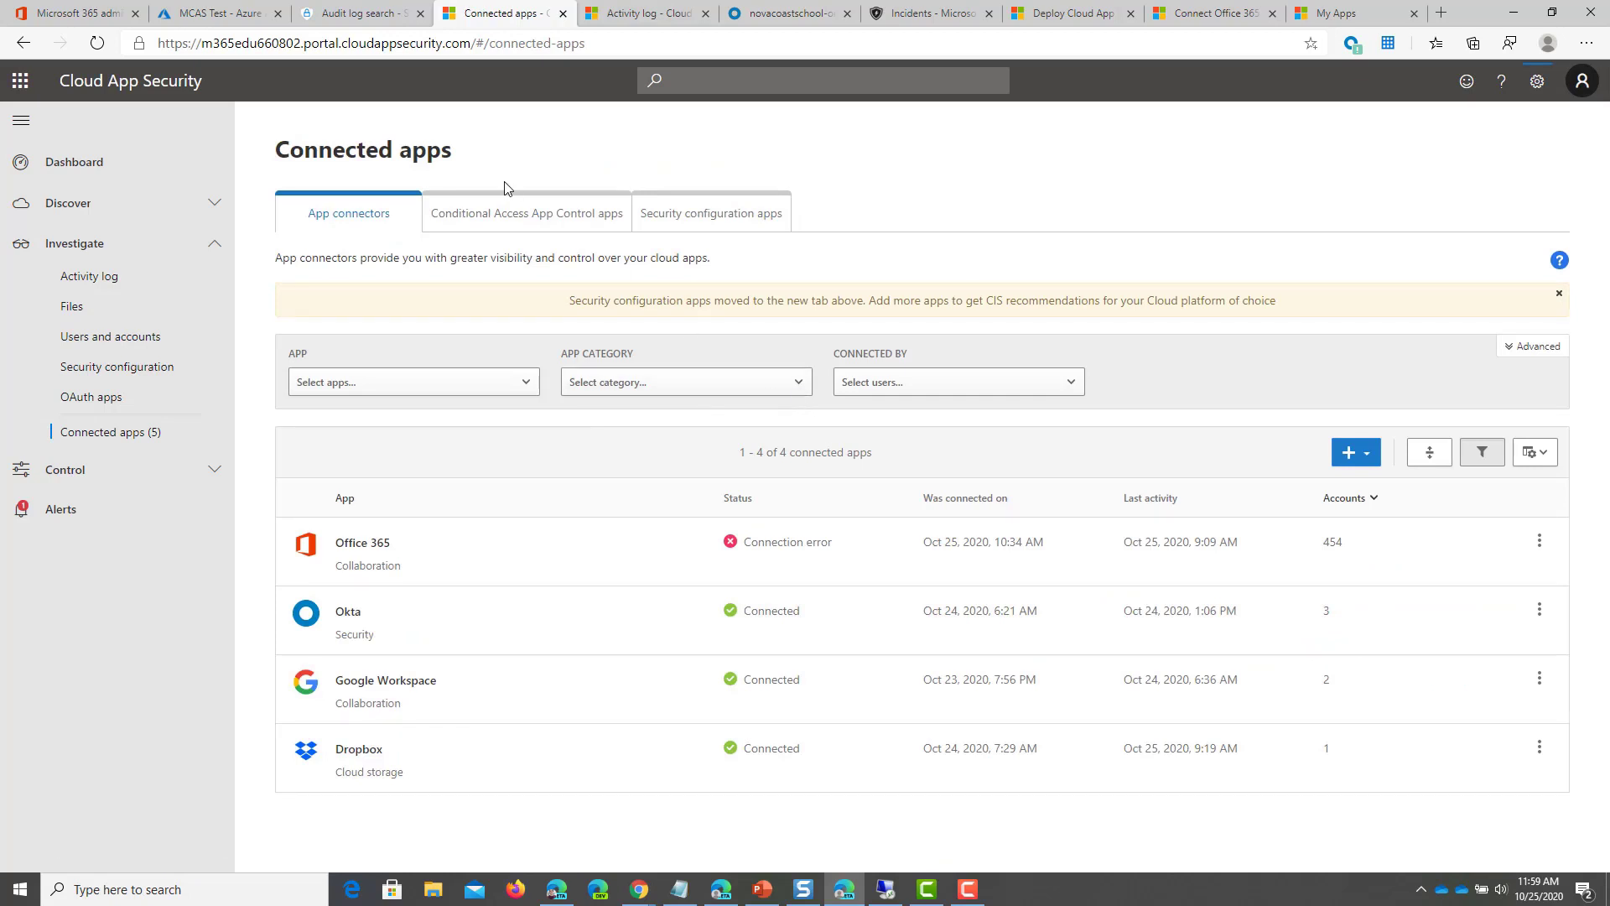
pyautogui.click(498, 216)
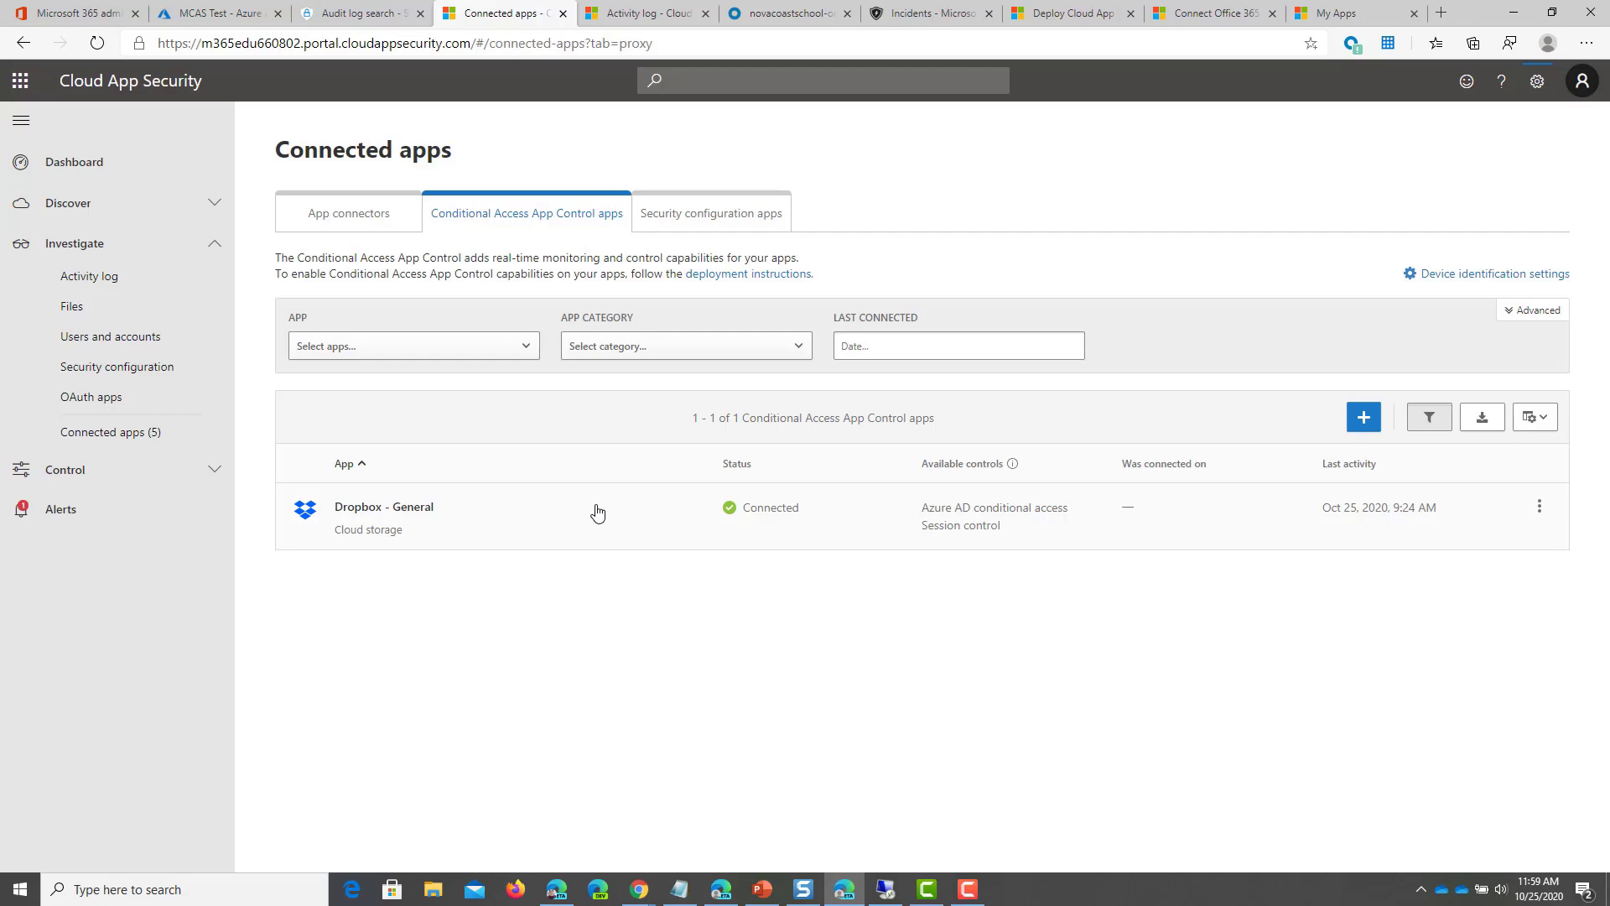
# Launch Dropbox Business from the My Apps portal and return to the connected apps in Cloud App Security
pyautogui.click(1349, 12)
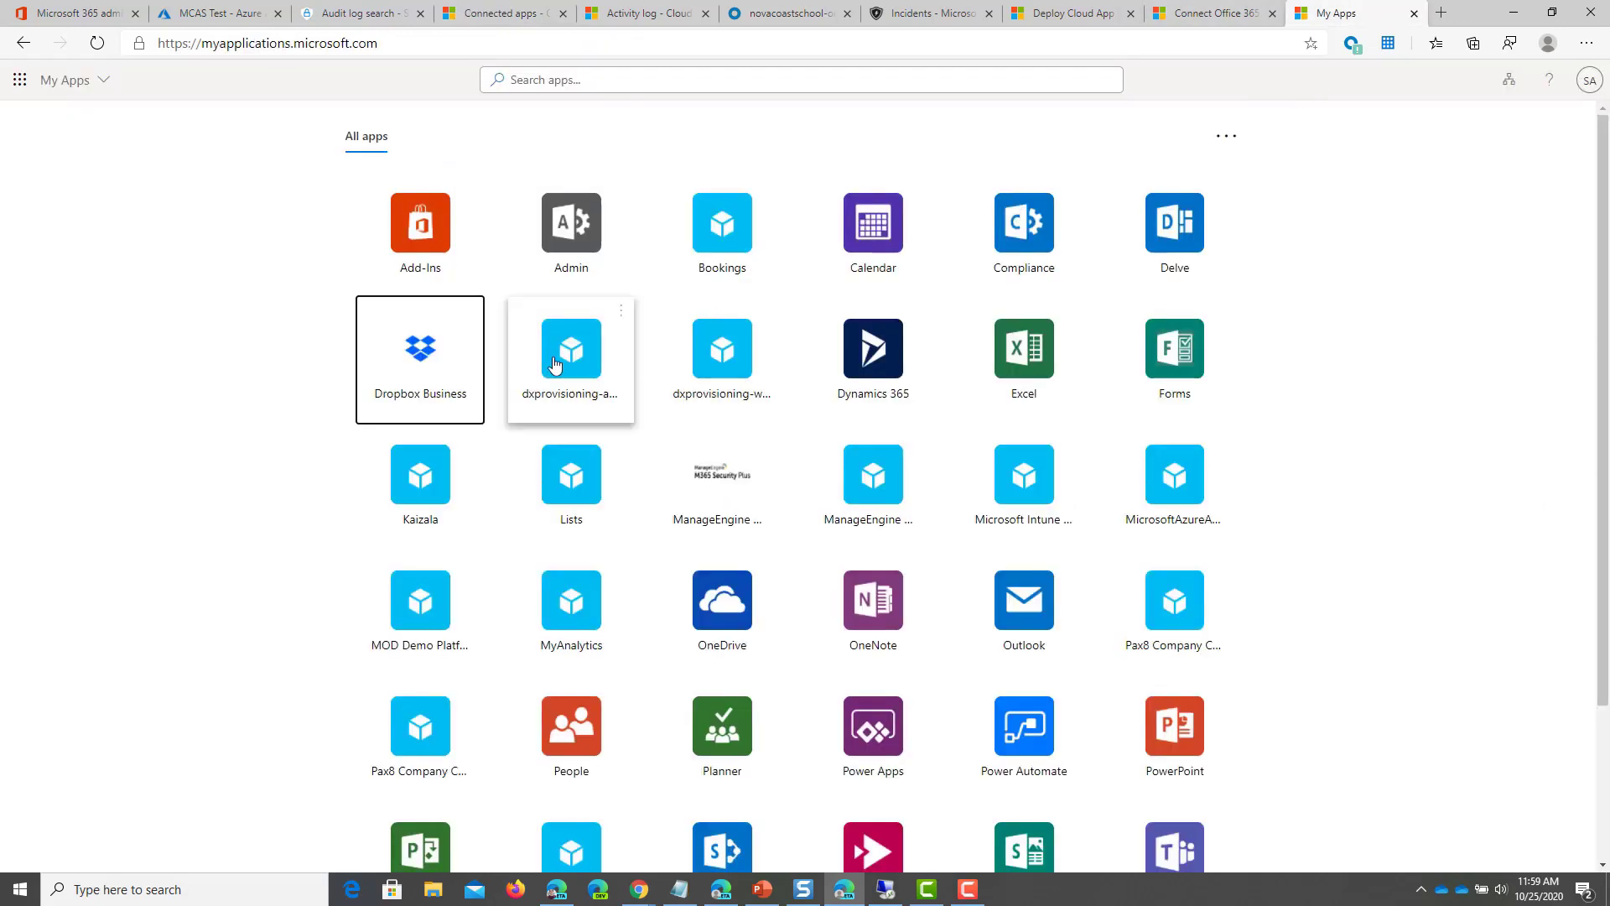
pyautogui.click(447, 340)
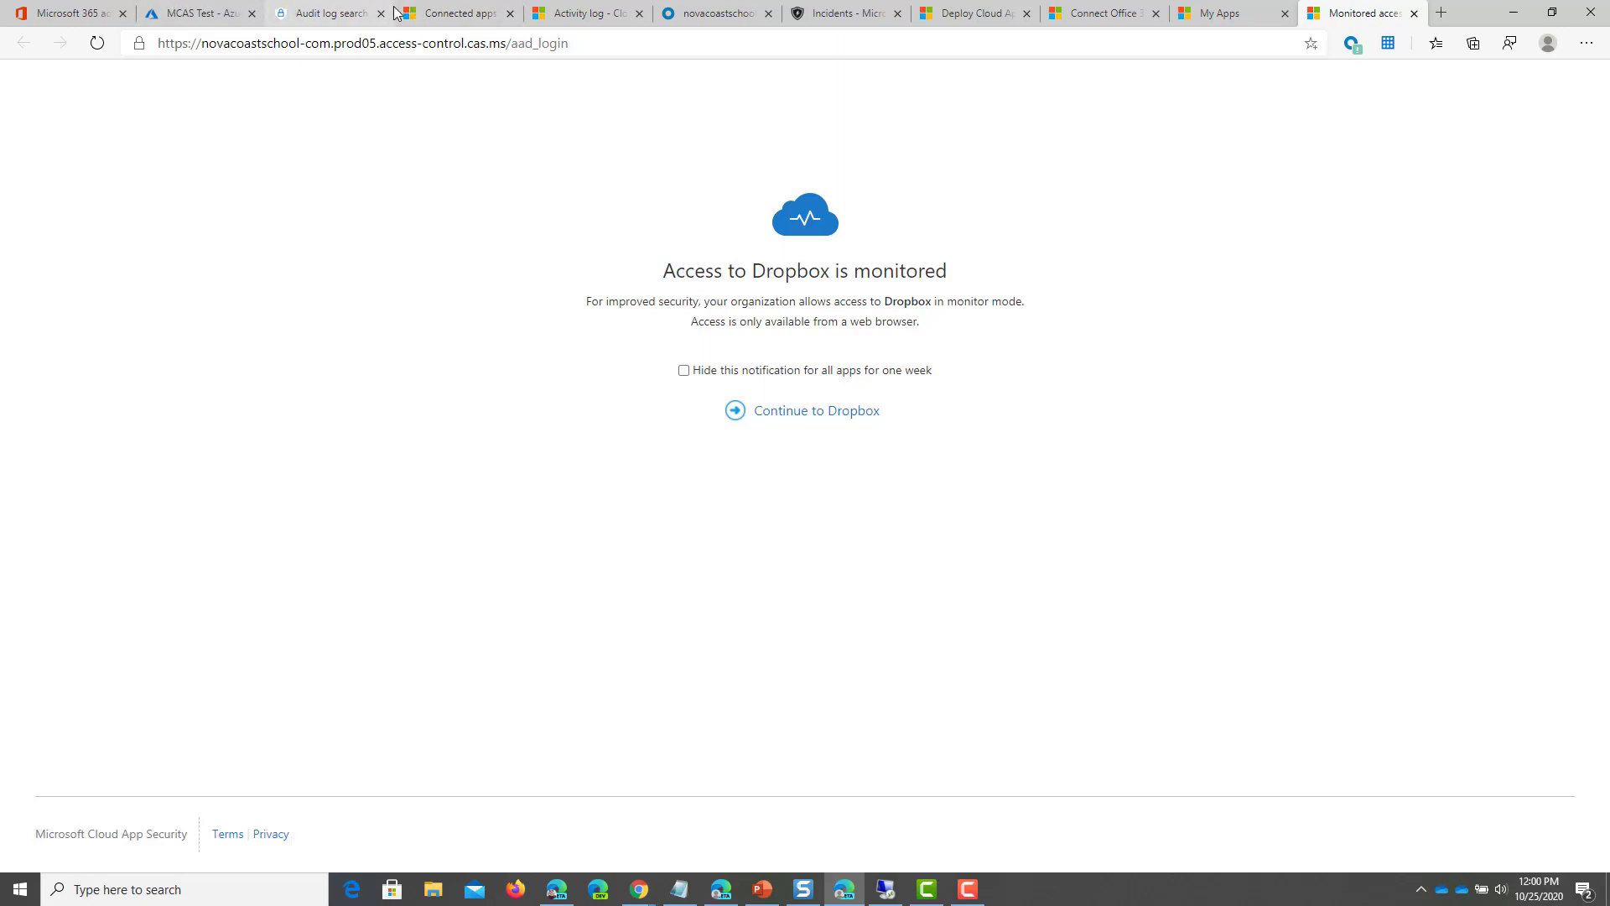
pyautogui.click(449, 14)
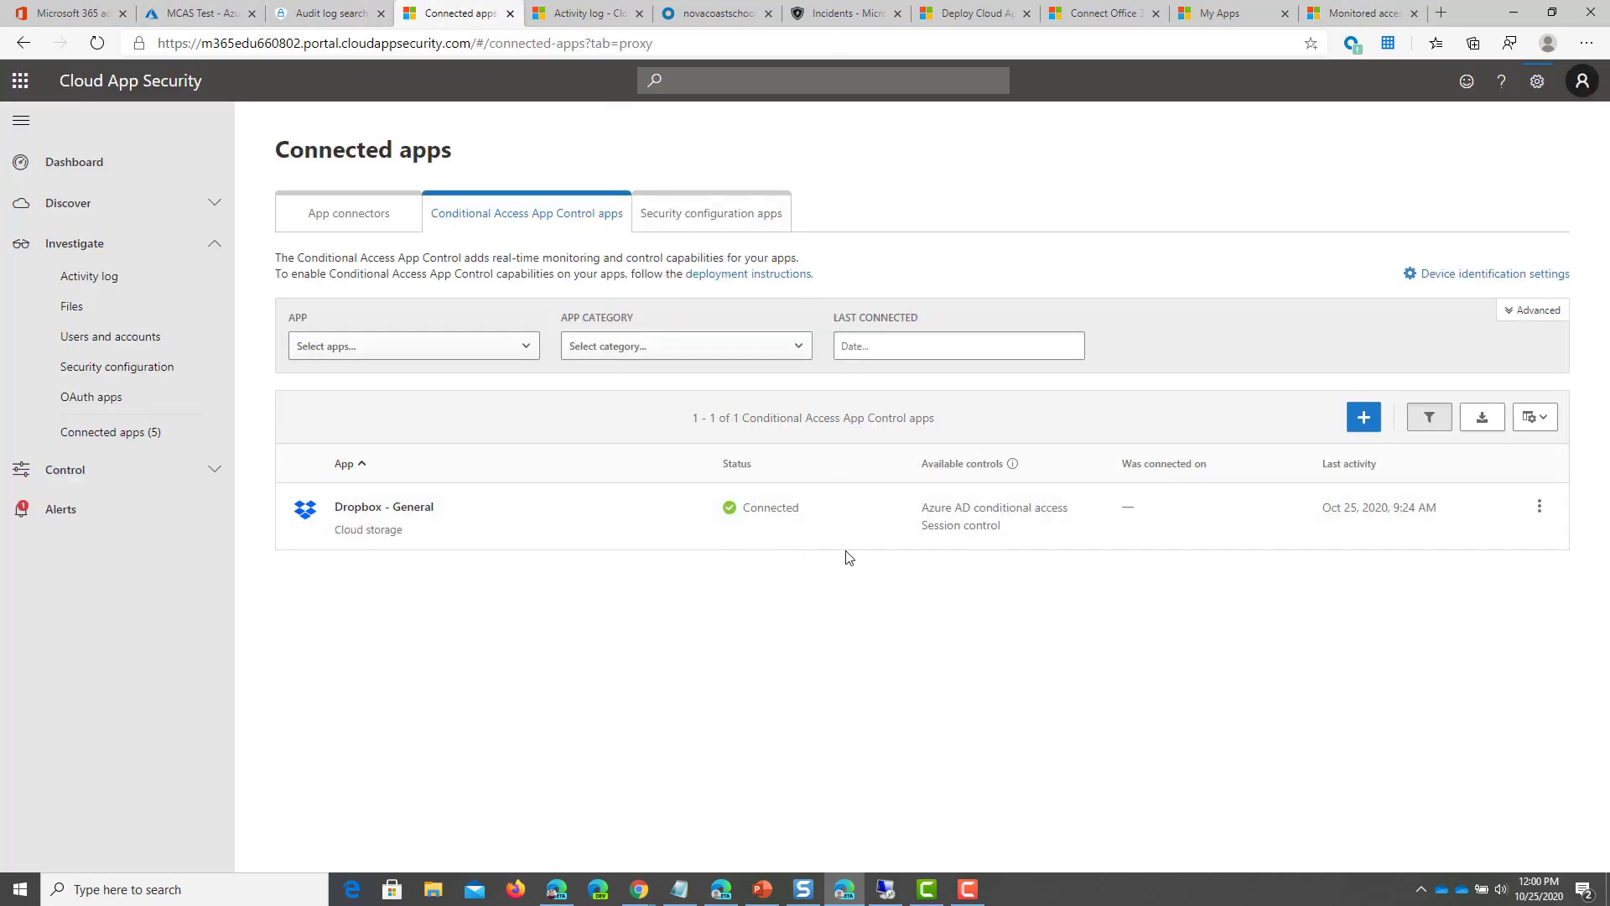
pyautogui.click(1364, 418)
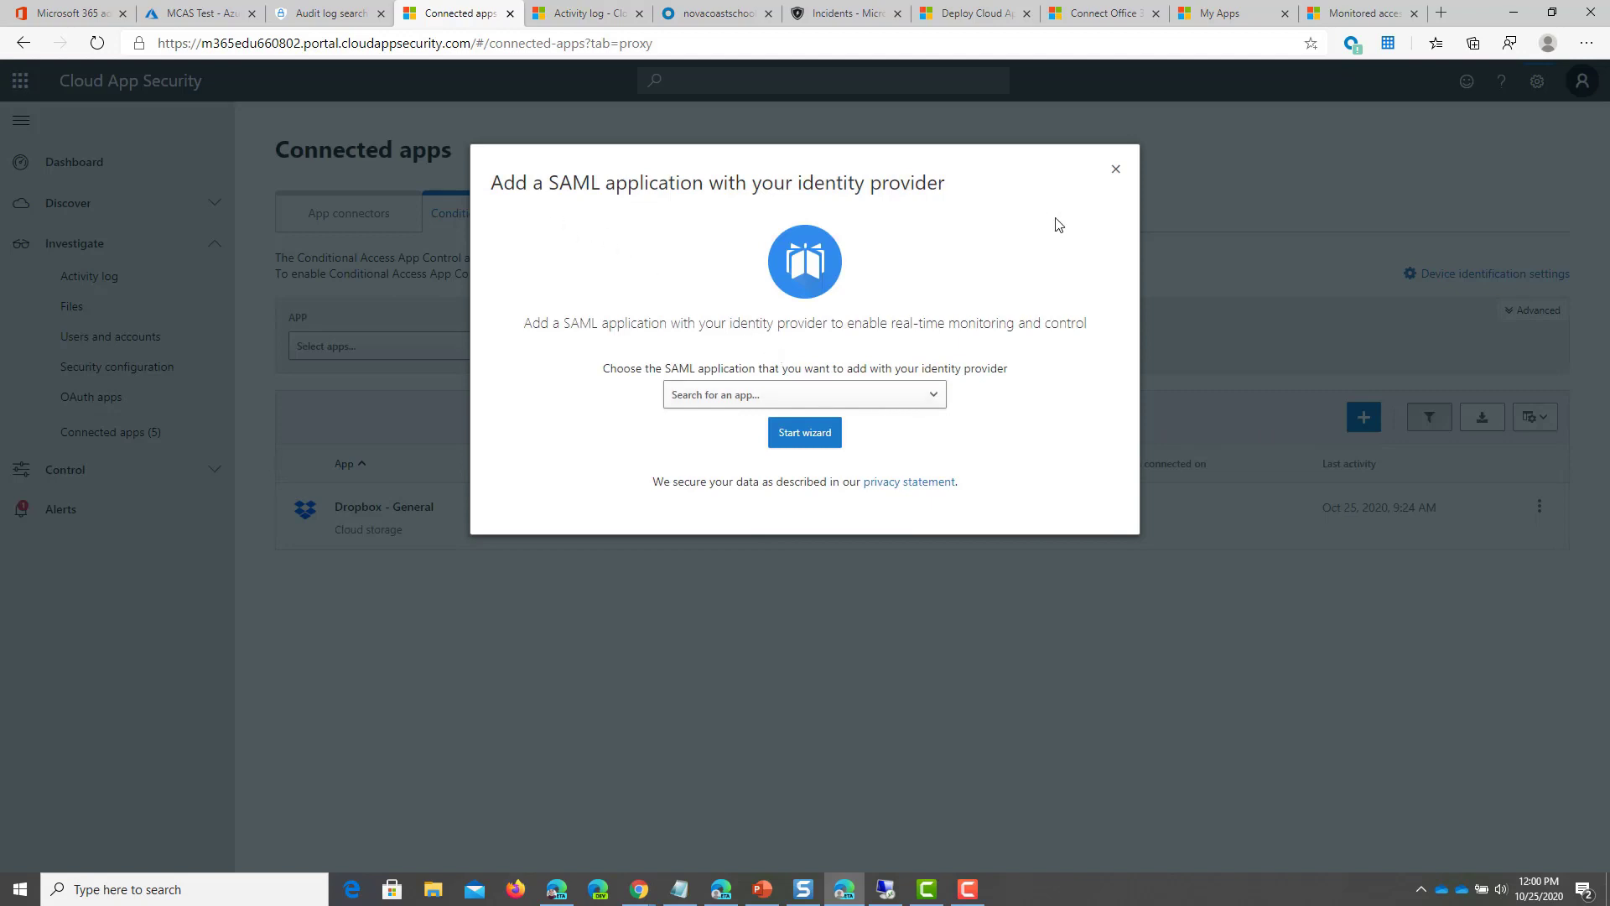
pyautogui.click(894, 407)
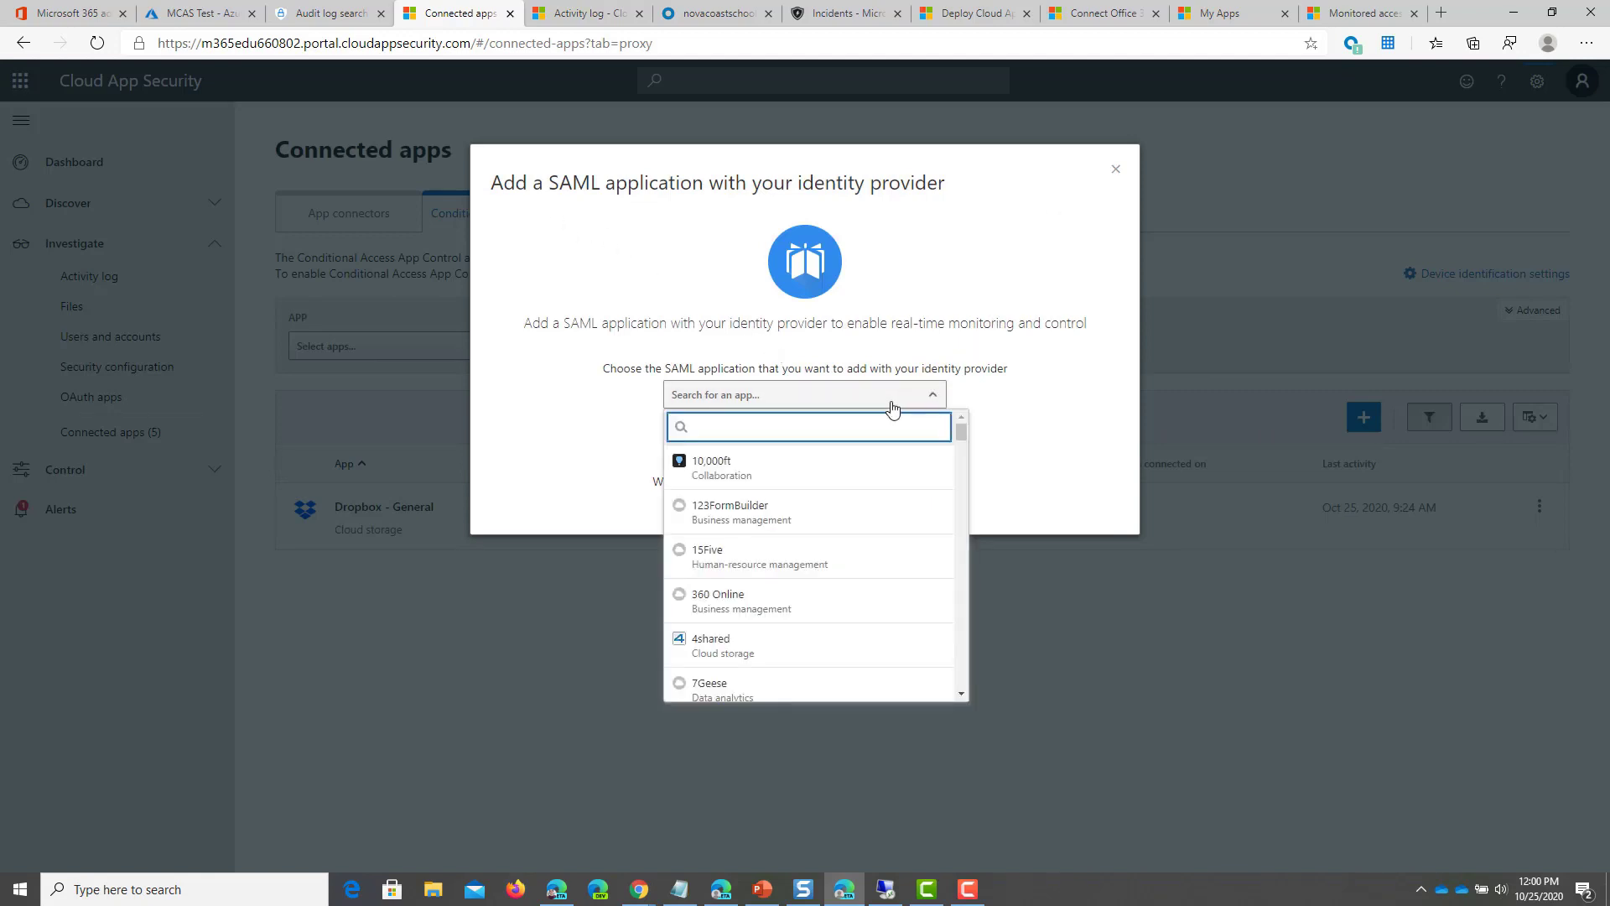
pyautogui.write('dor')
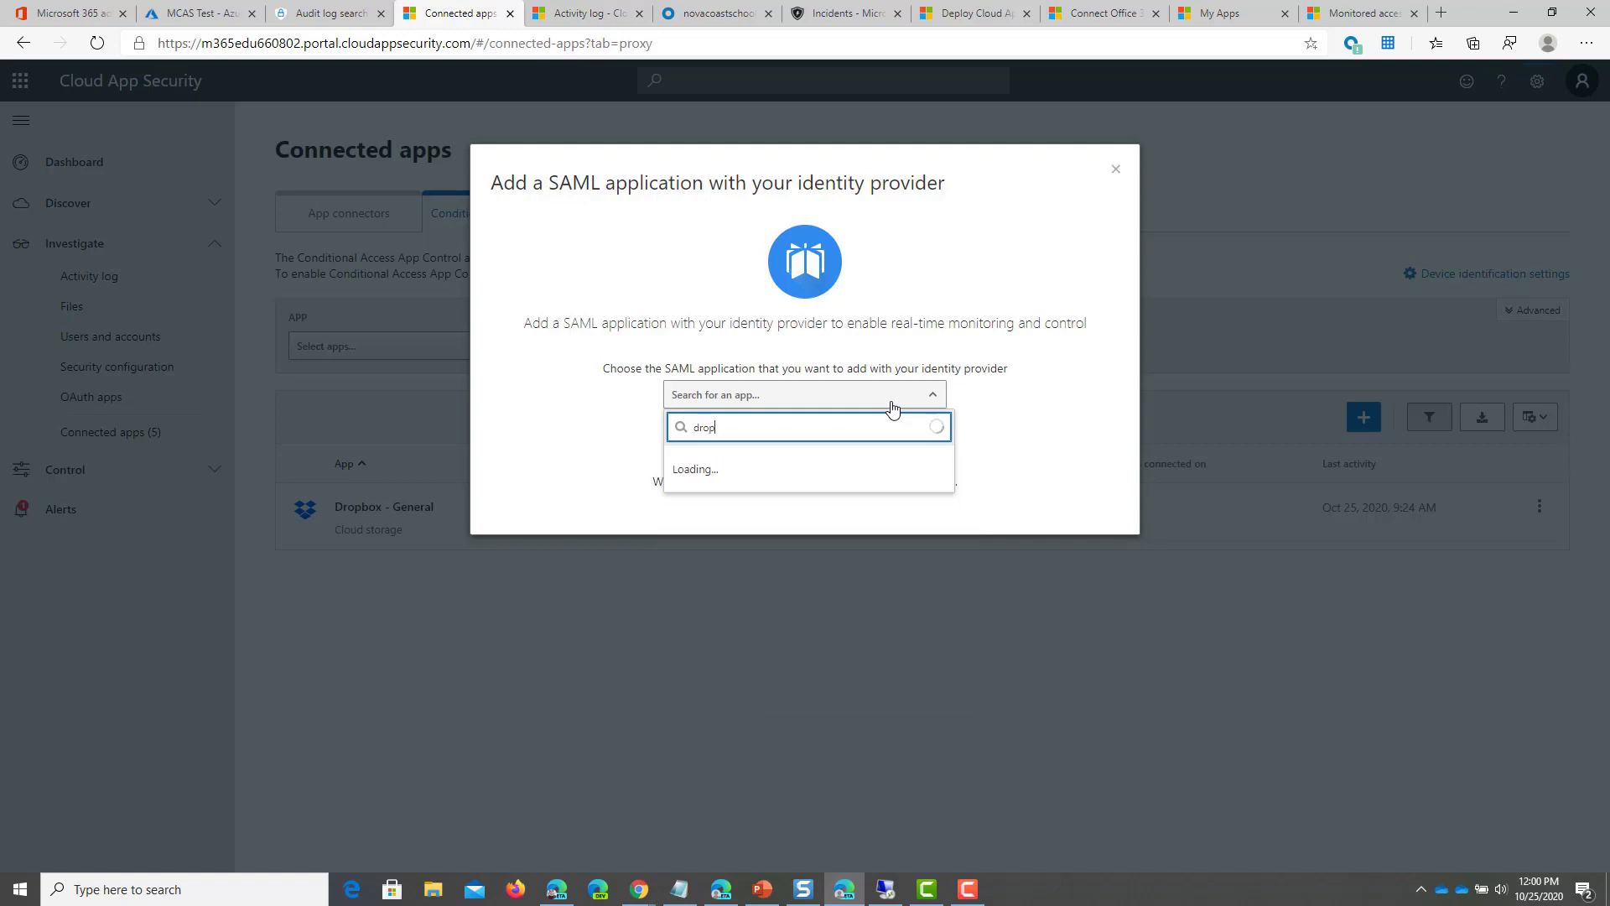
pyautogui.write('p')
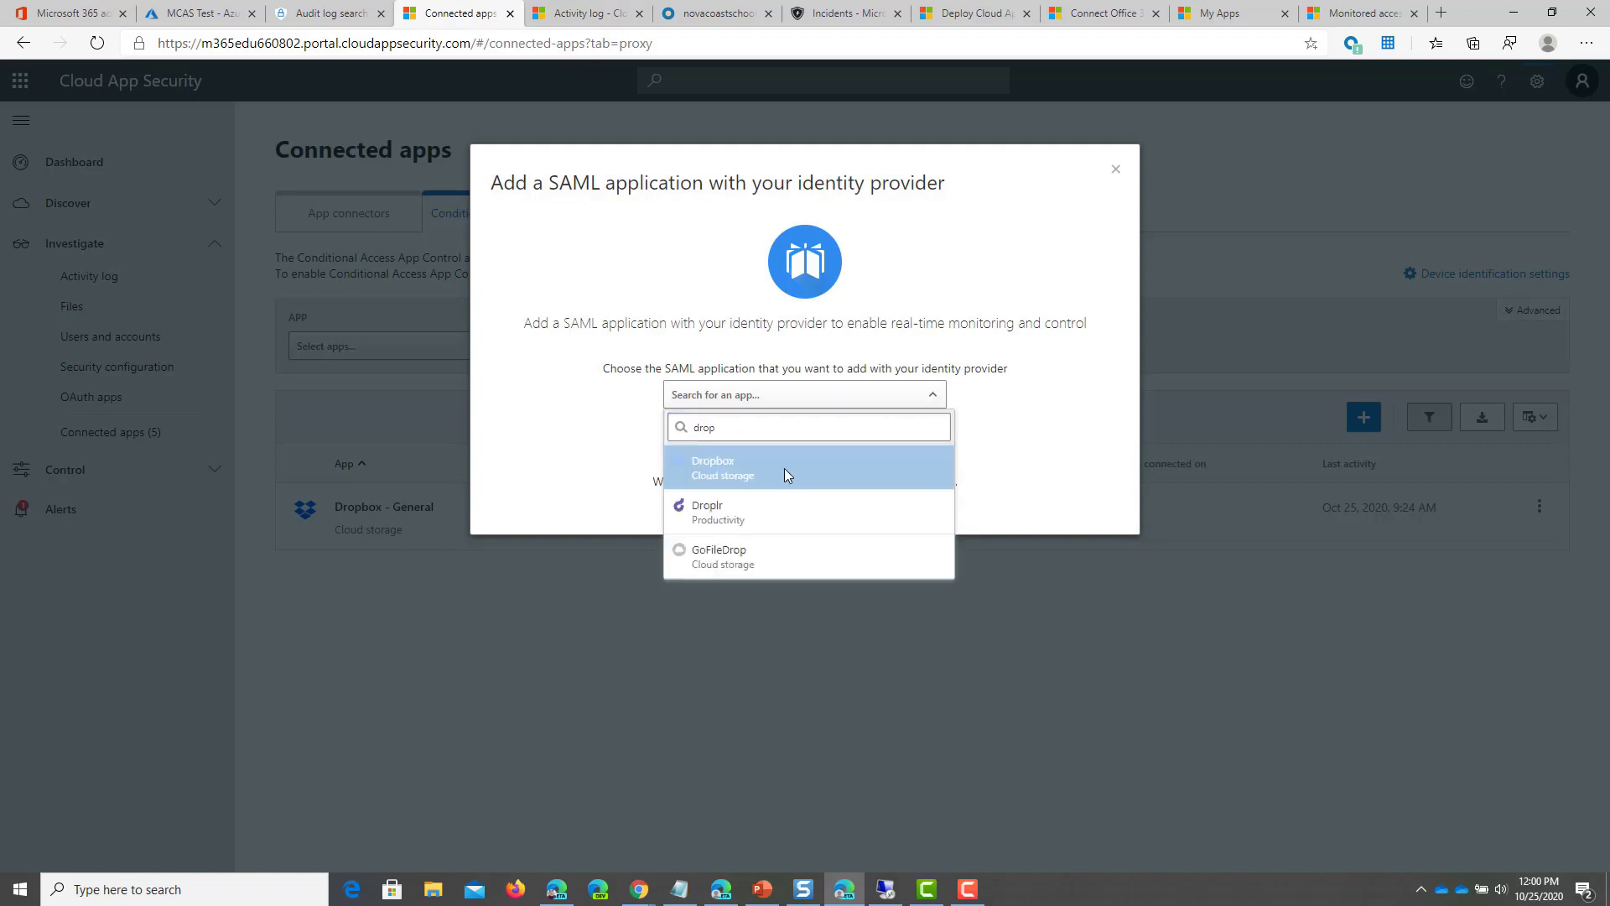
pyautogui.click(762, 523)
pyautogui.click(812, 435)
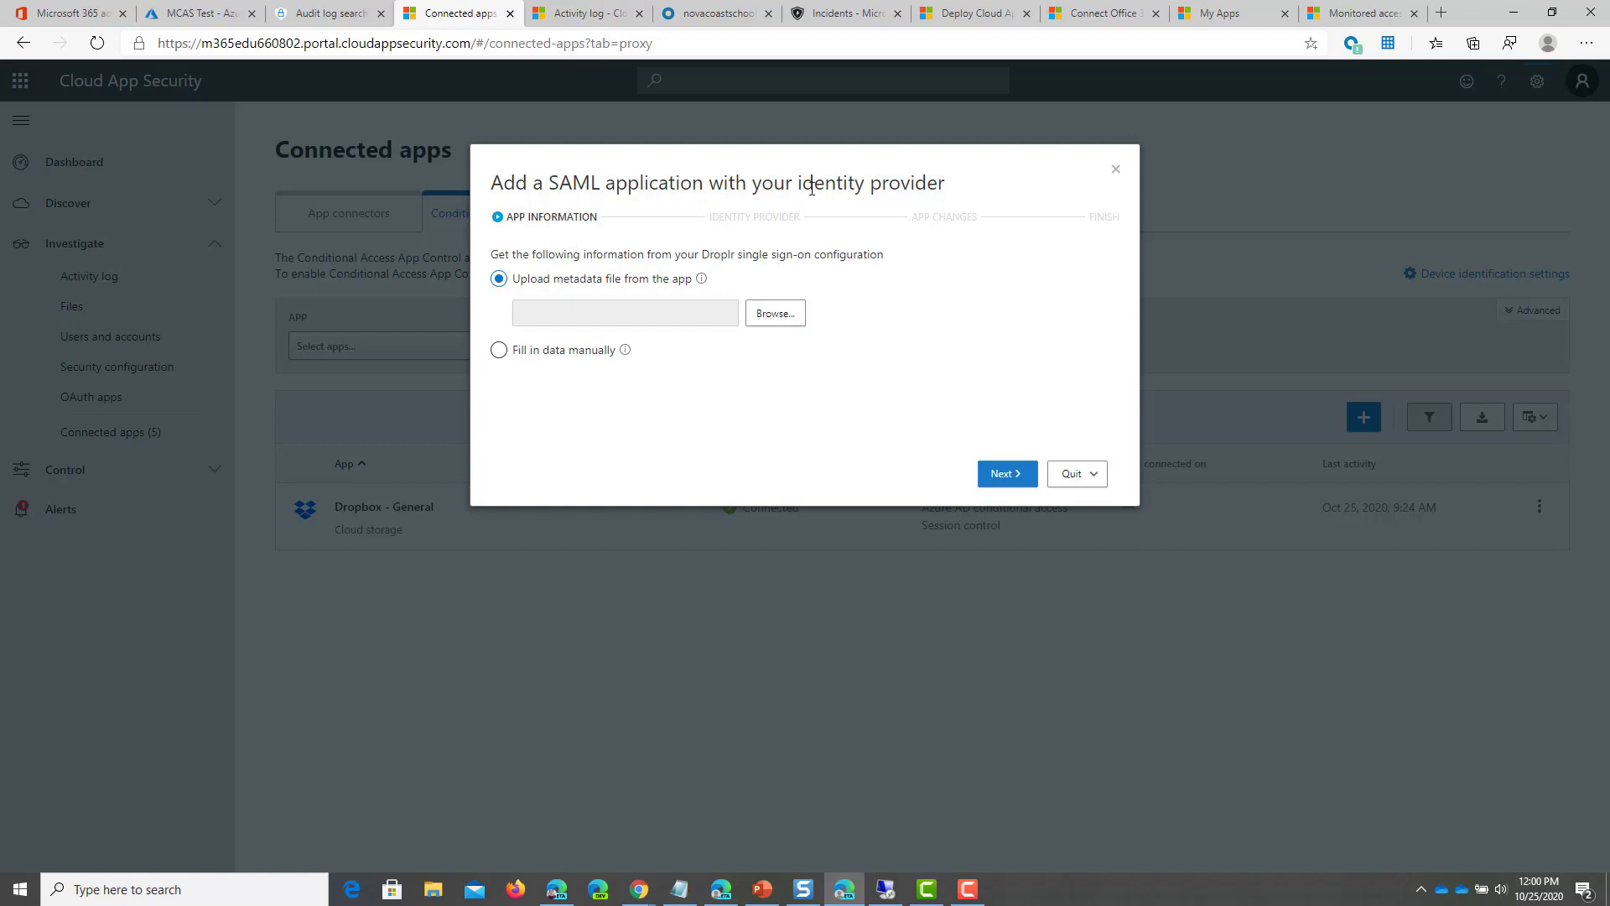
pyautogui.click(1078, 474)
pyautogui.click(1075, 496)
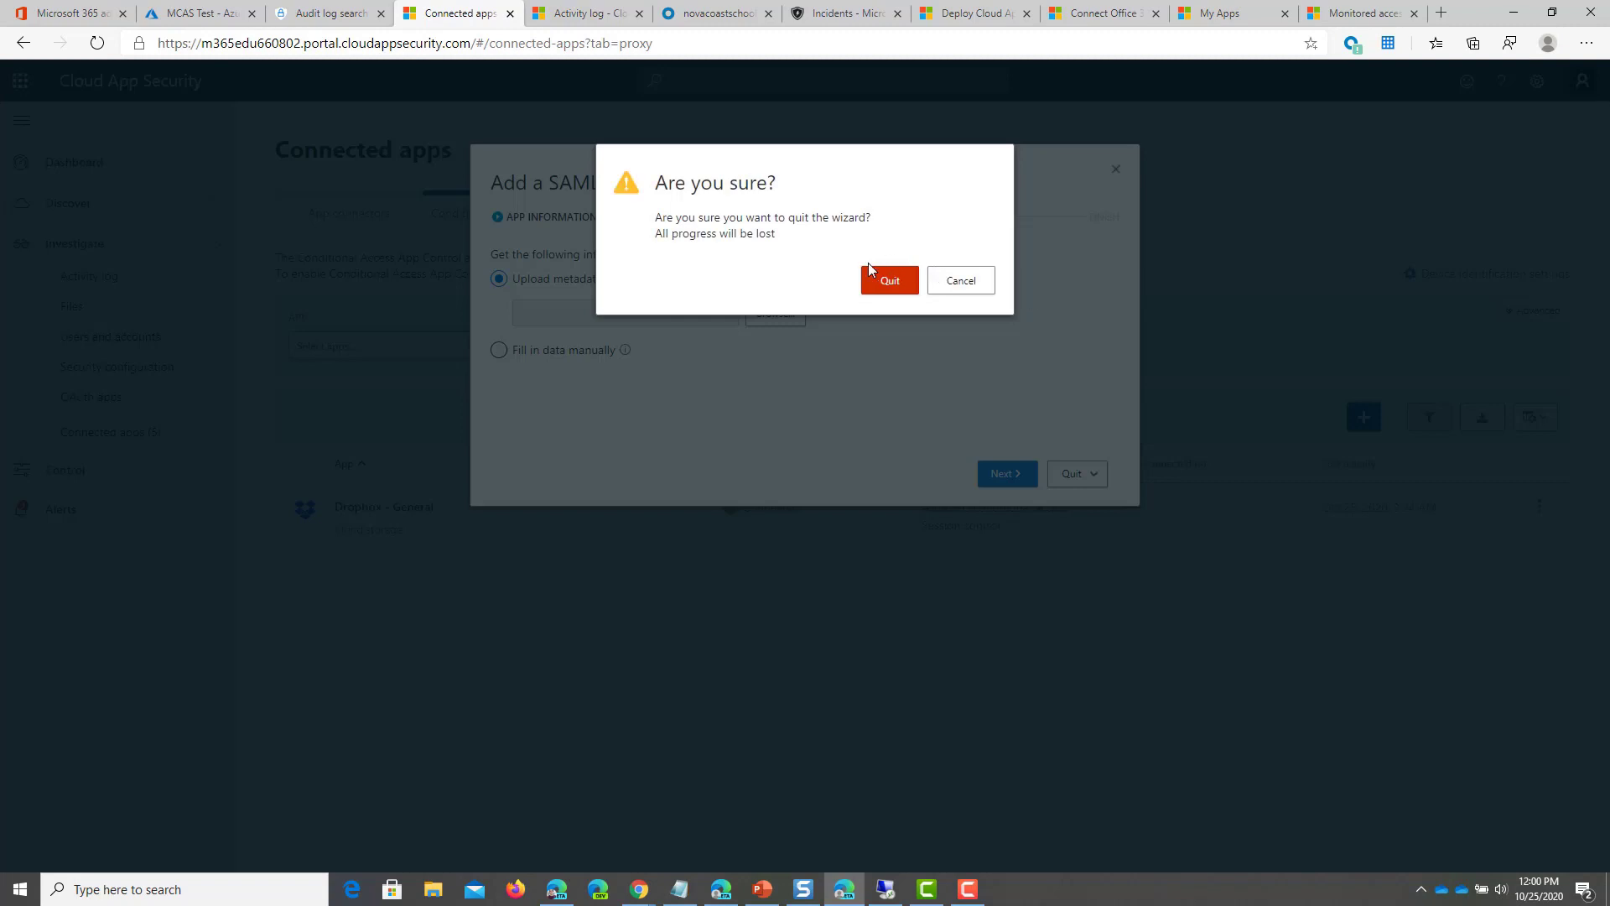
pyautogui.click(888, 280)
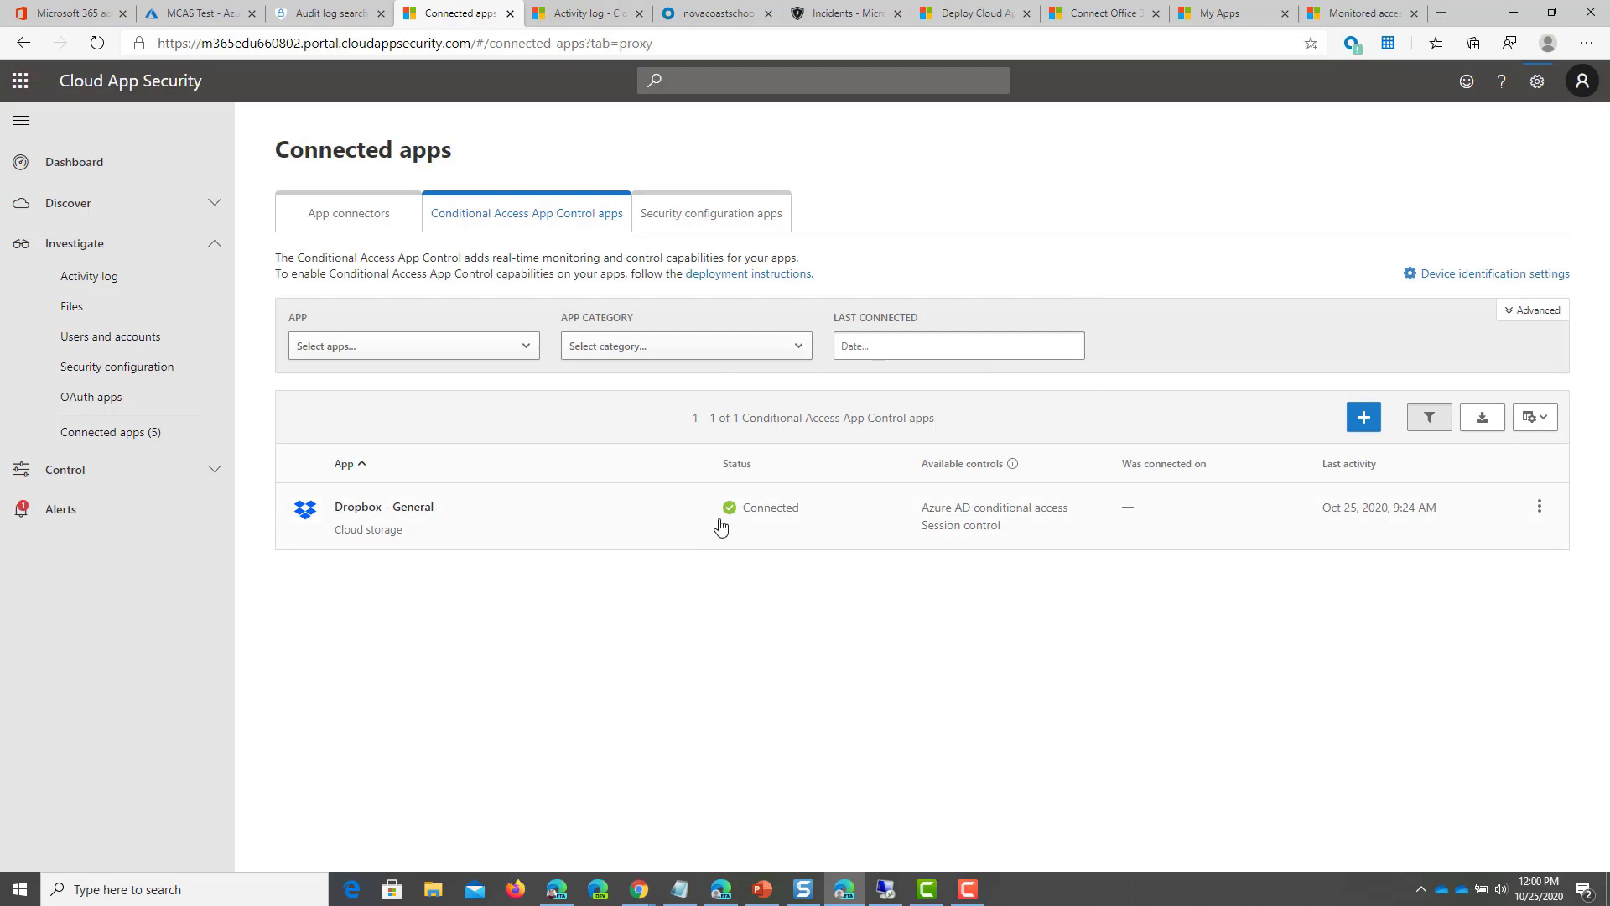
# Start creating a new session policy from the Cloud App Security policies list
pyautogui.click(163, 474)
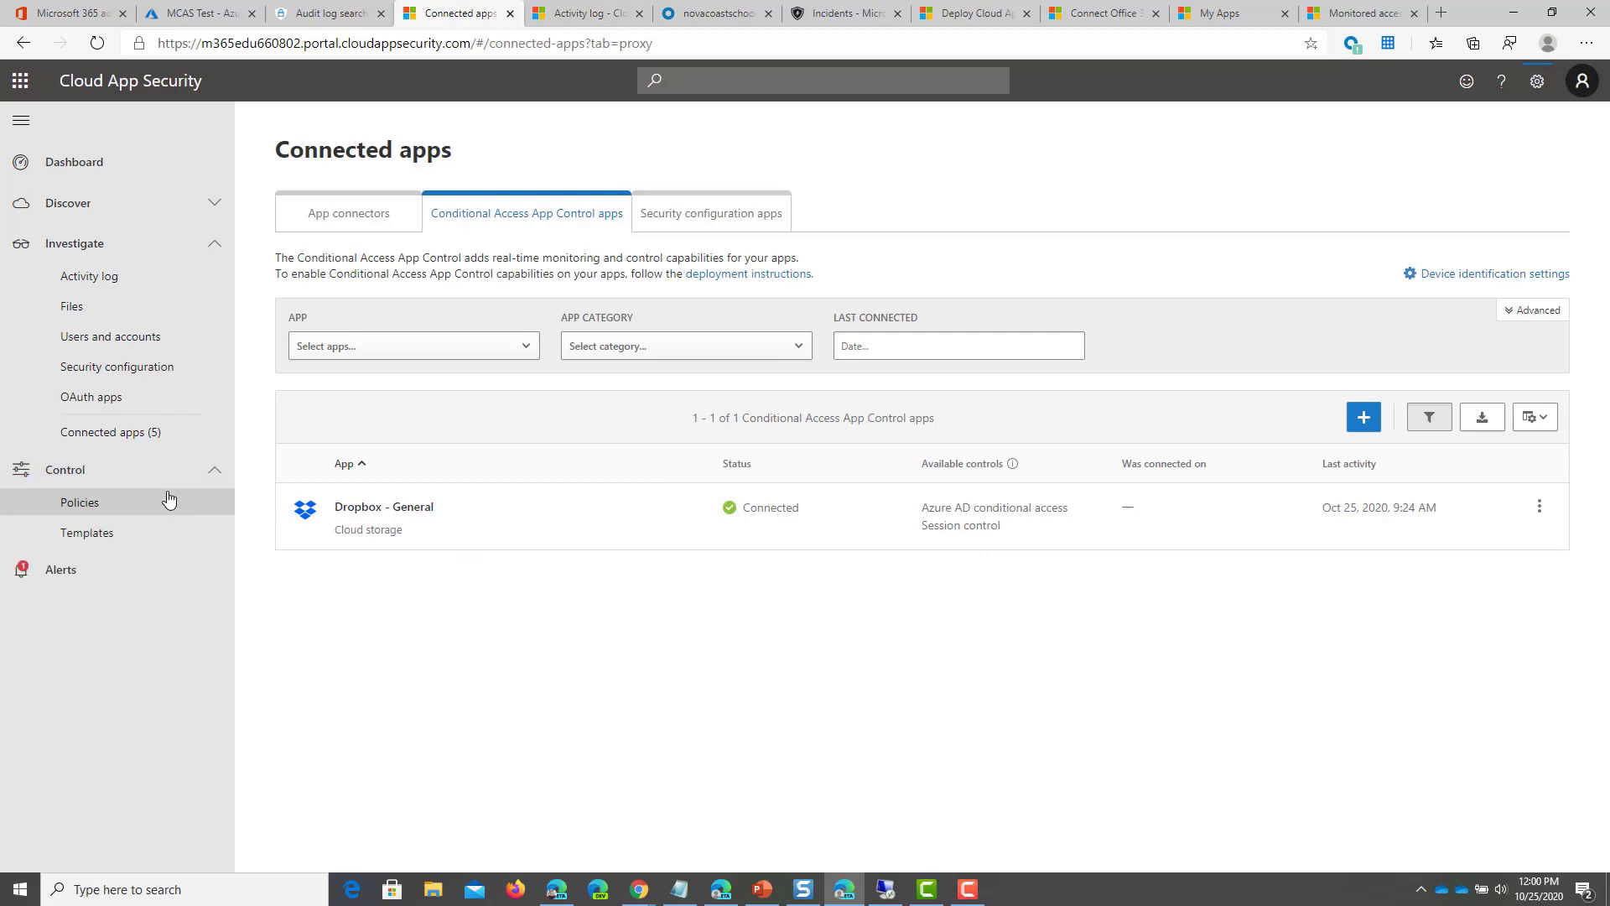
pyautogui.click(167, 501)
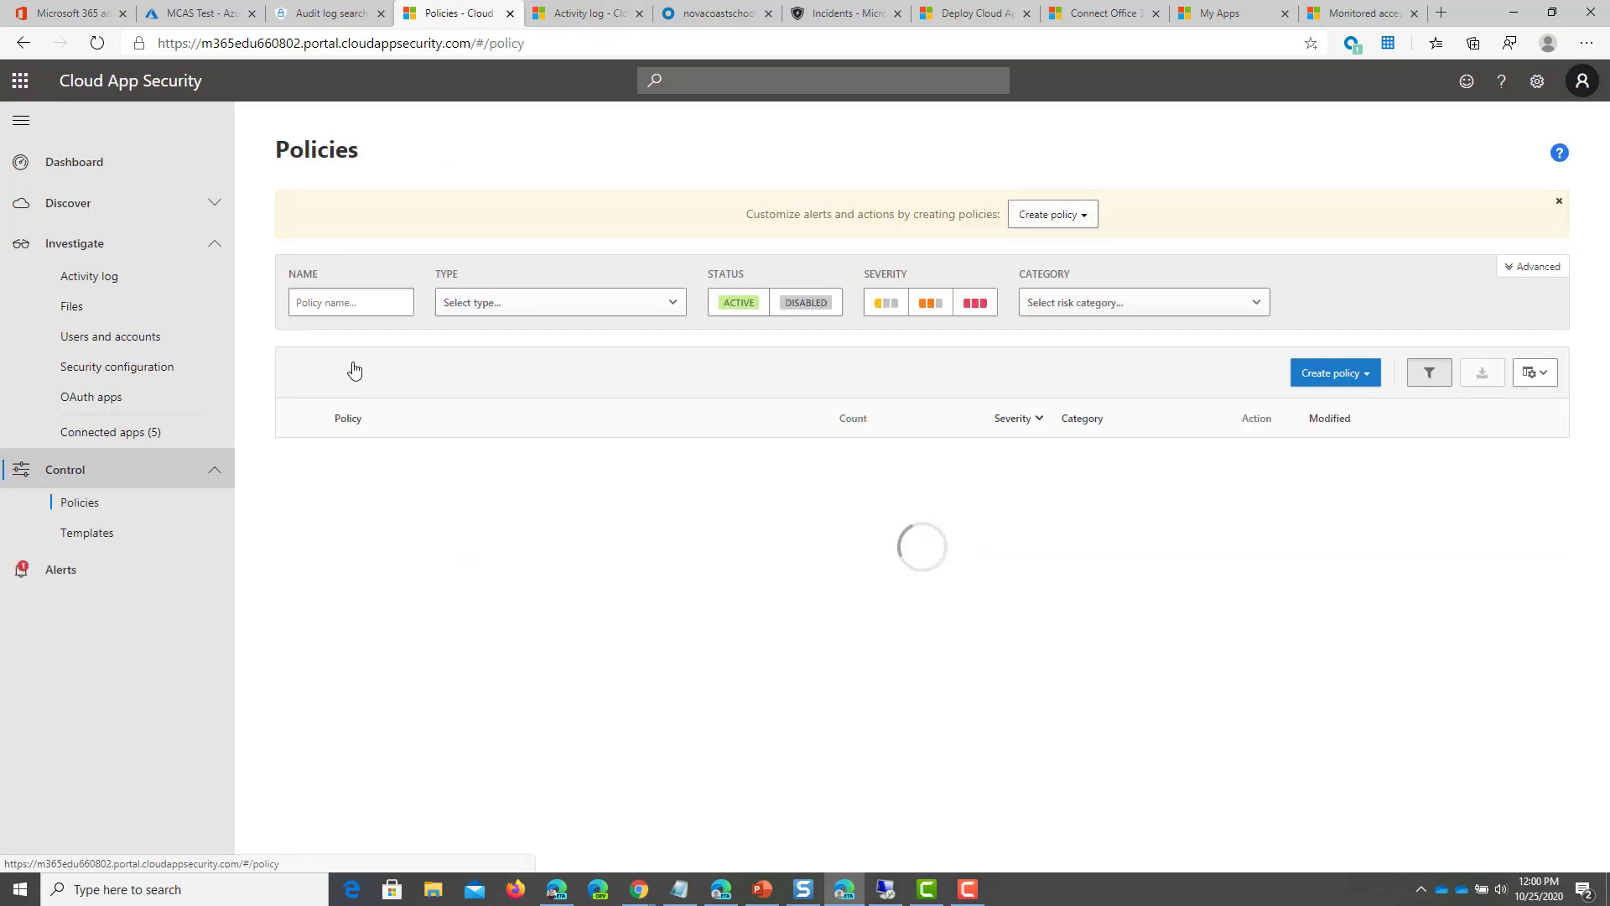
pyautogui.click(1347, 372)
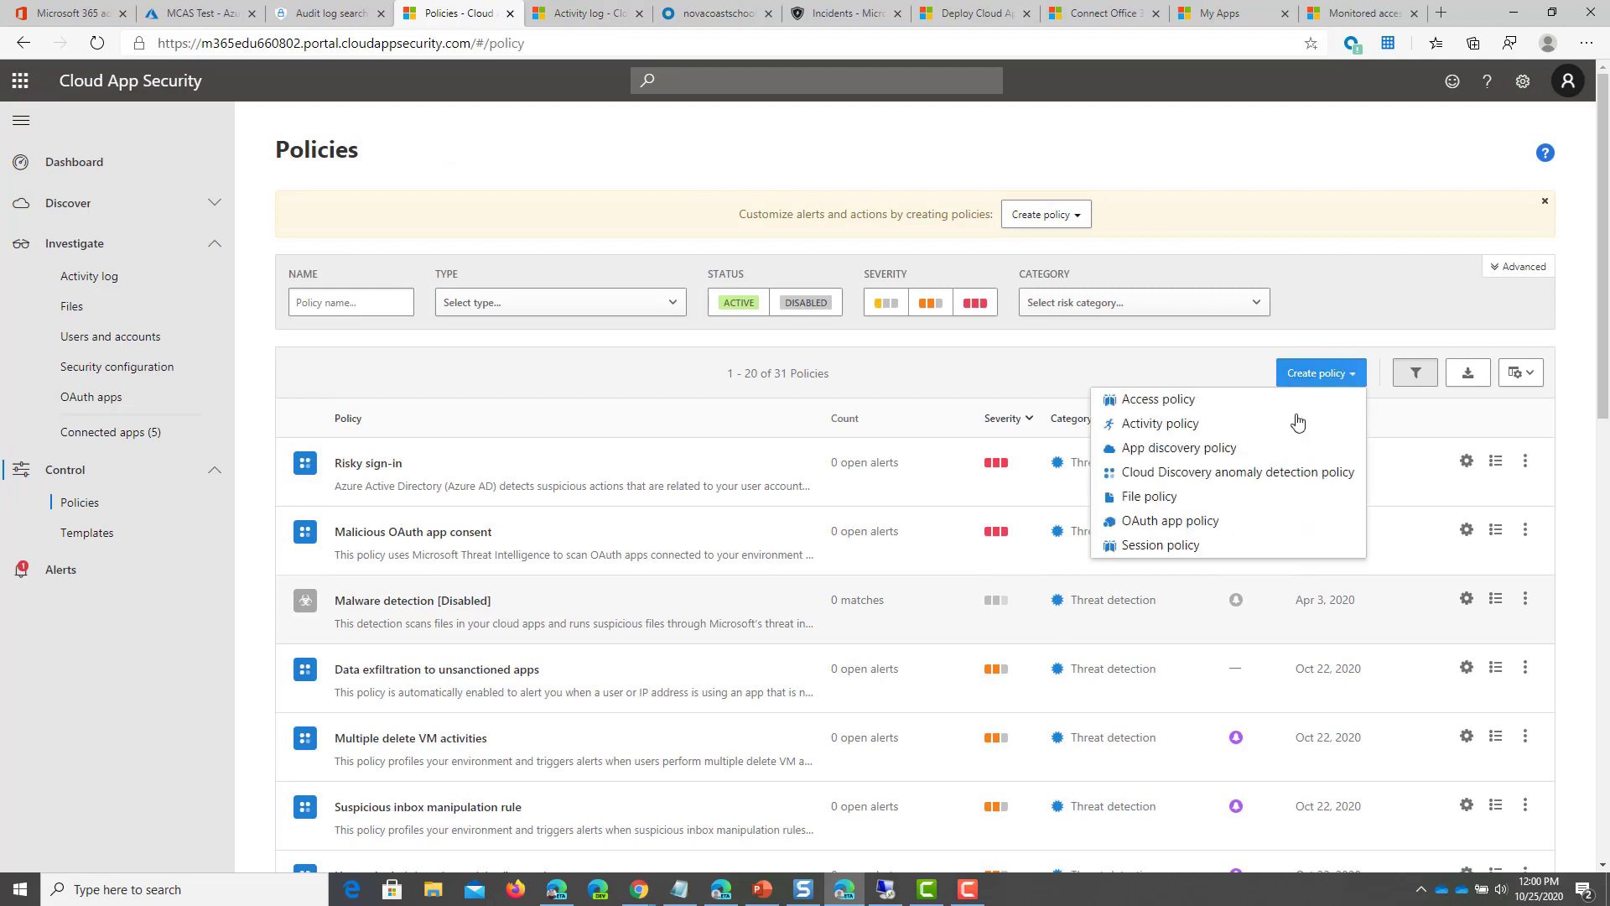
pyautogui.click(1193, 549)
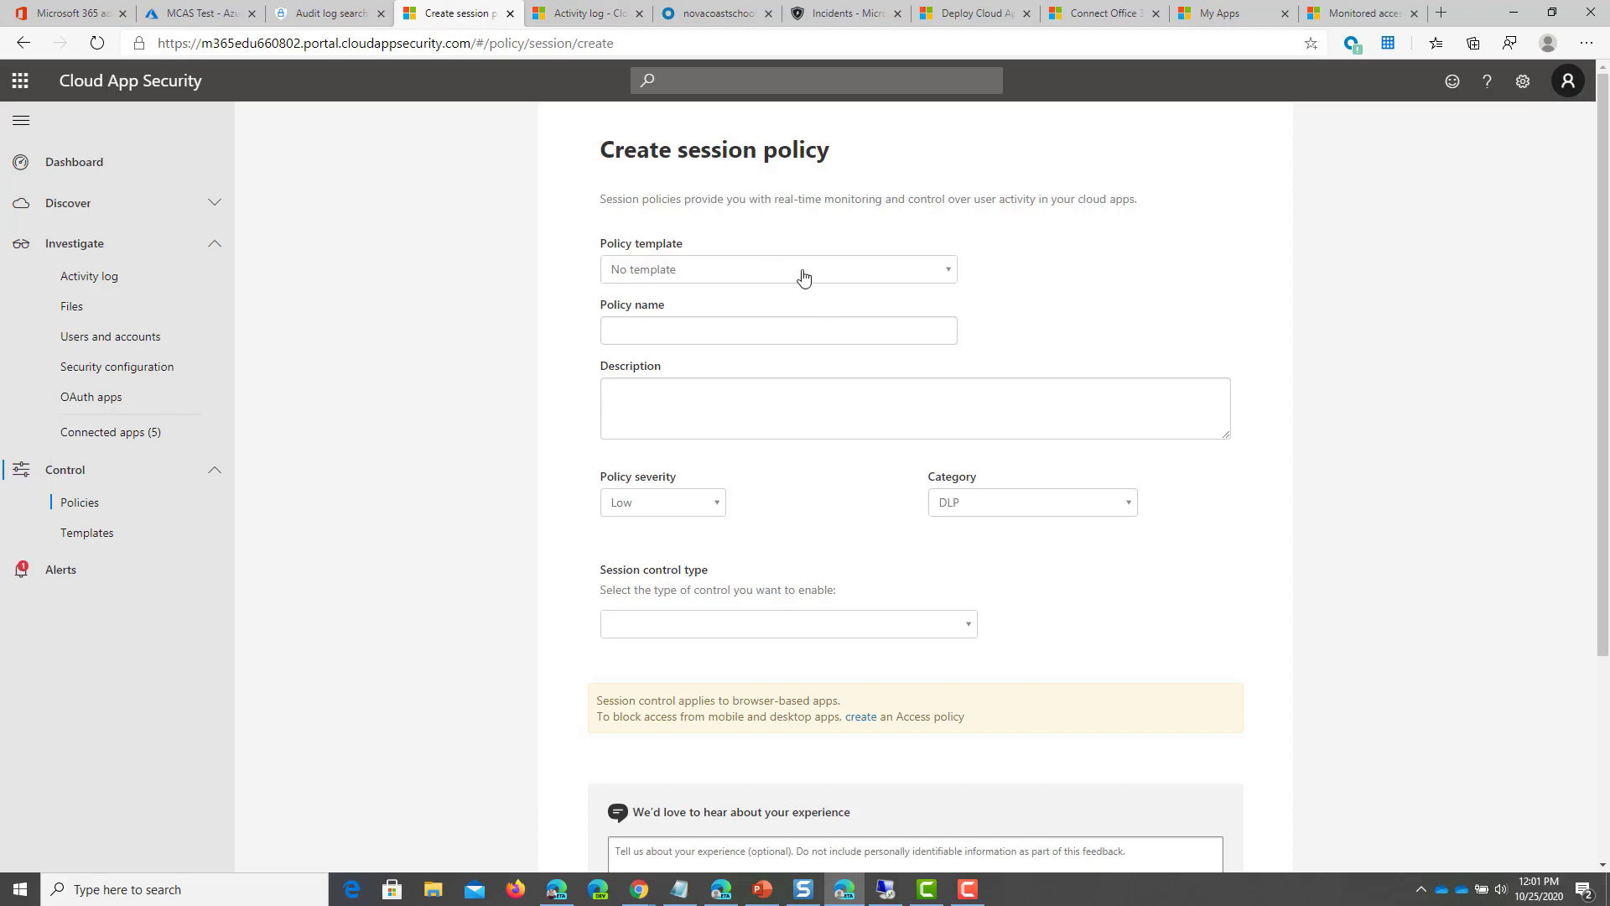
# Review the available policy templates for the session policy and close the list without choosing one
pyautogui.click(891, 270)
pyautogui.click(883, 244)
pyautogui.click(863, 282)
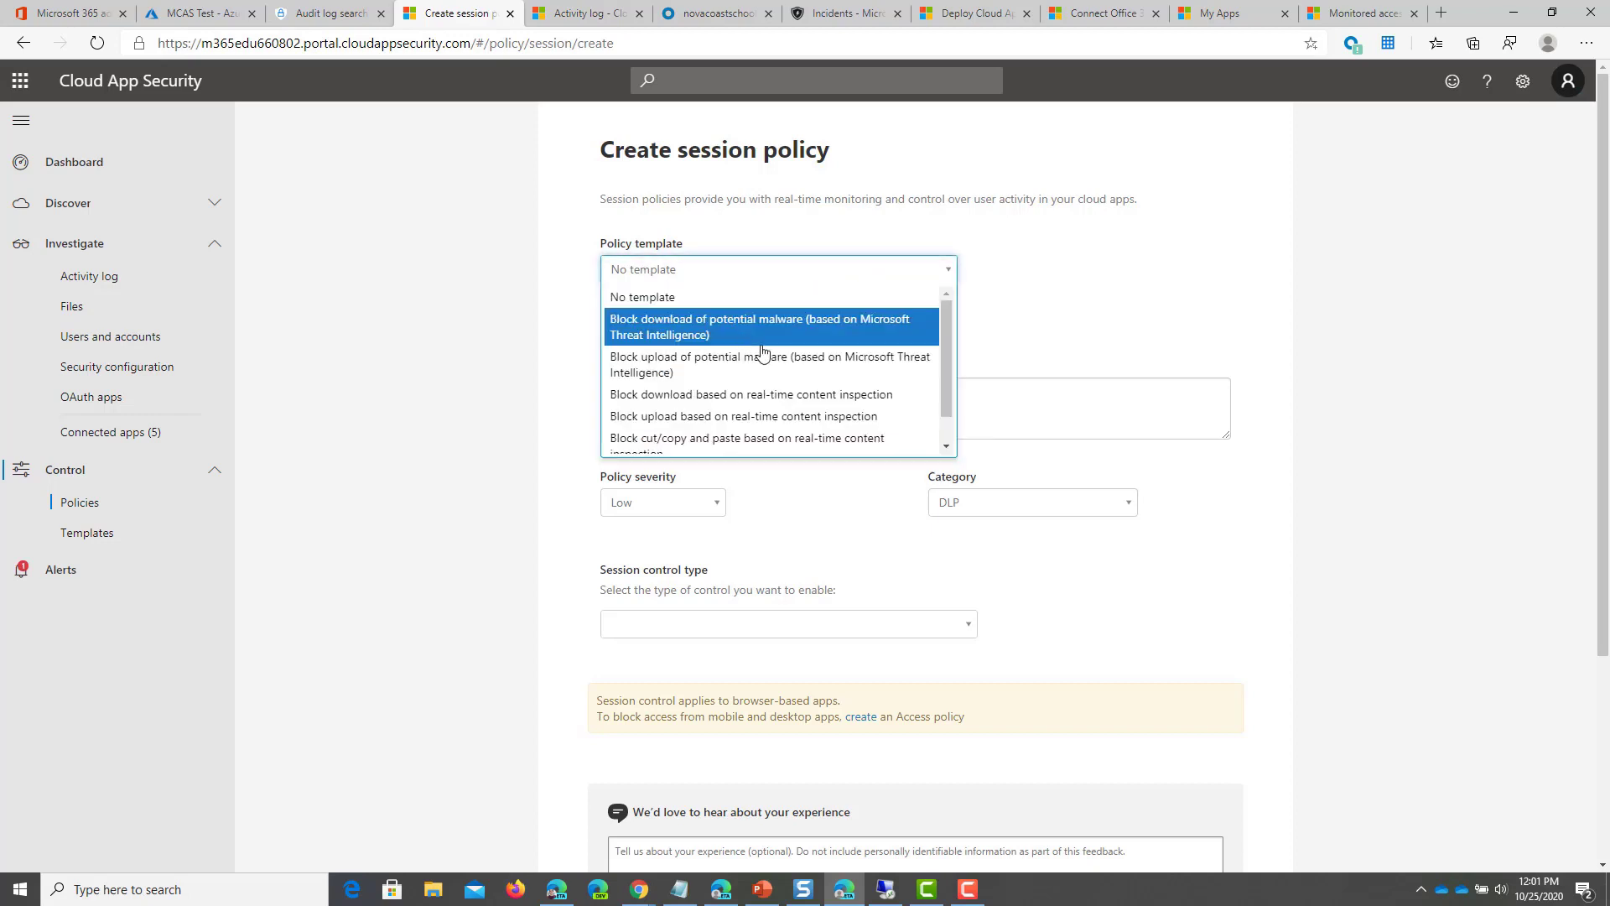
pyautogui.scroll(-3, 869, 405)
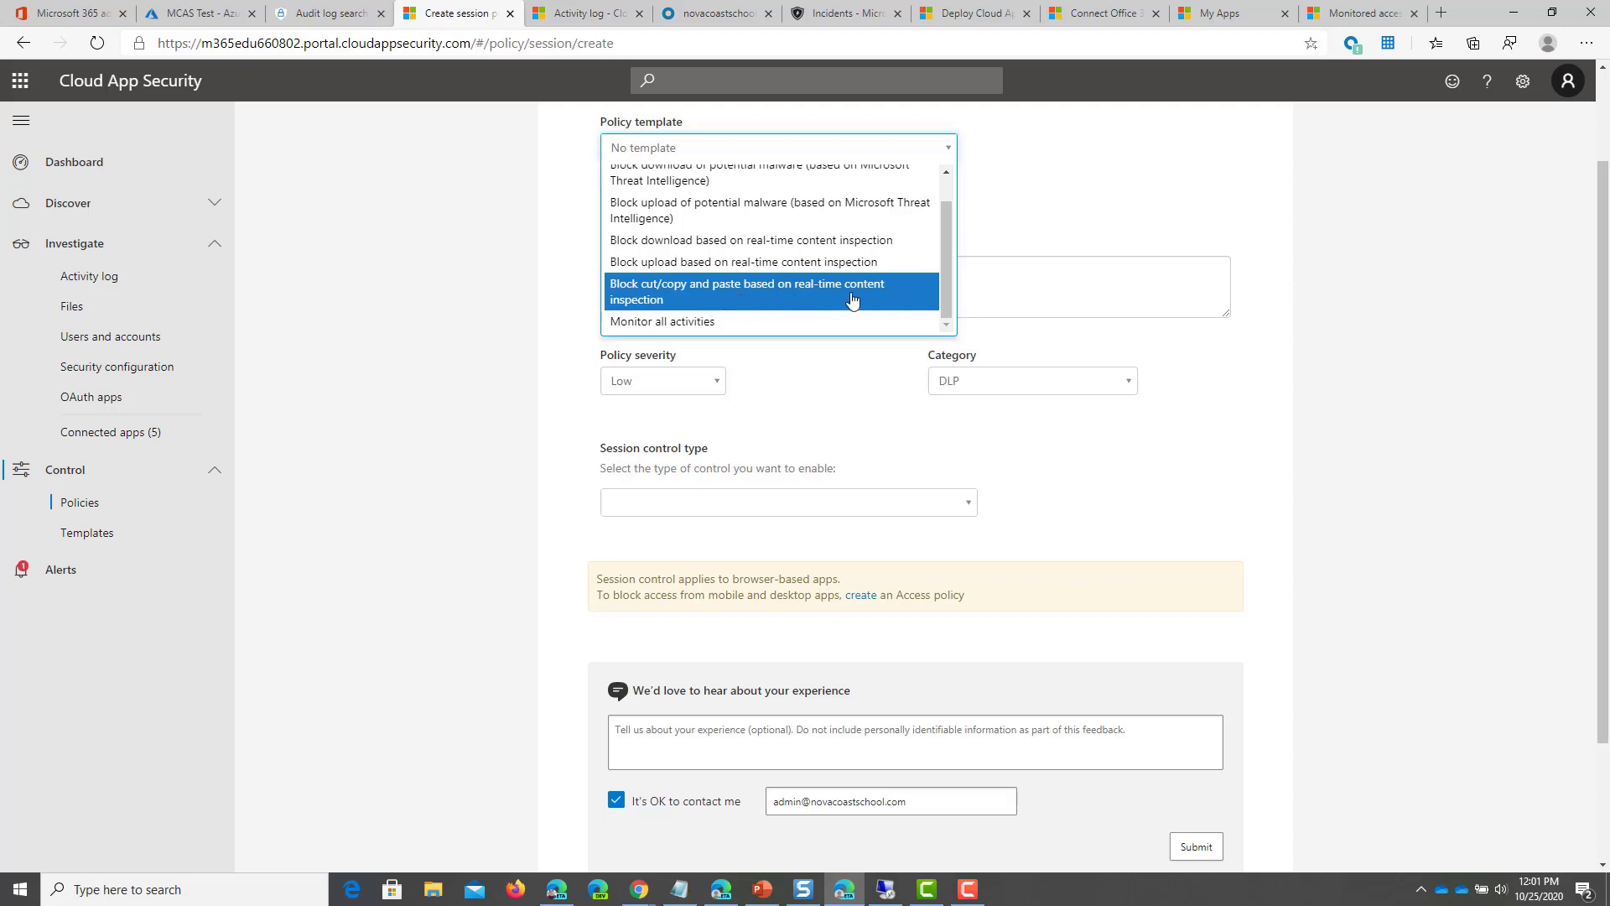
pyautogui.scroll(1, 903, 301)
pyautogui.scroll(-1, 904, 300)
pyautogui.press('Escape')
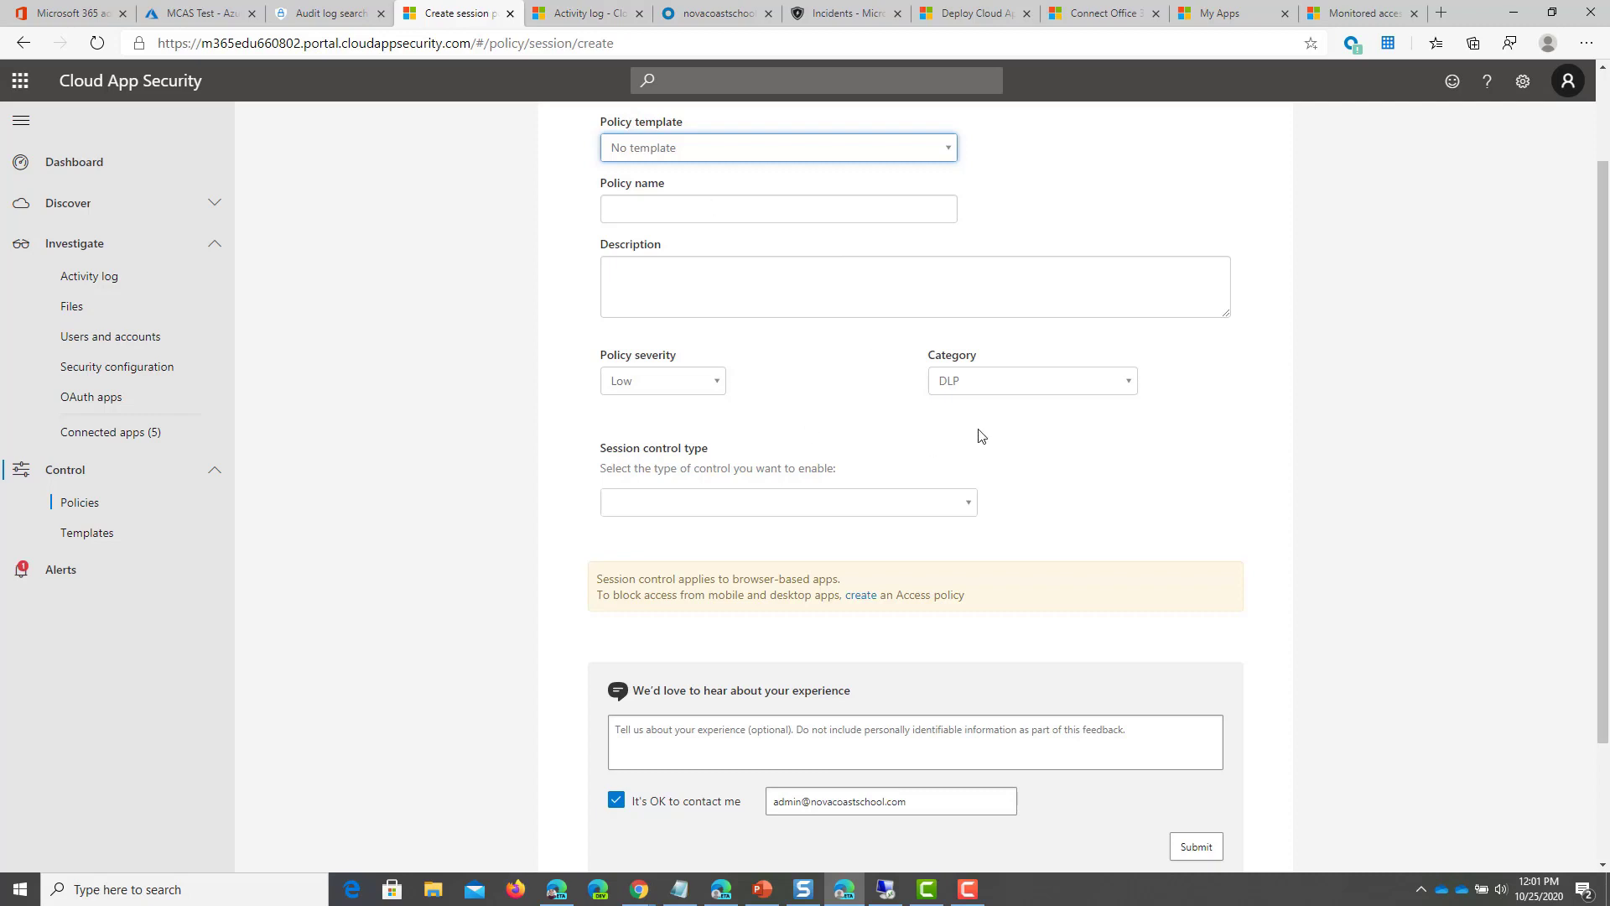
# Try Block activities as the session control type, and change it to Control file download (with inspection)
pyautogui.click(875, 503)
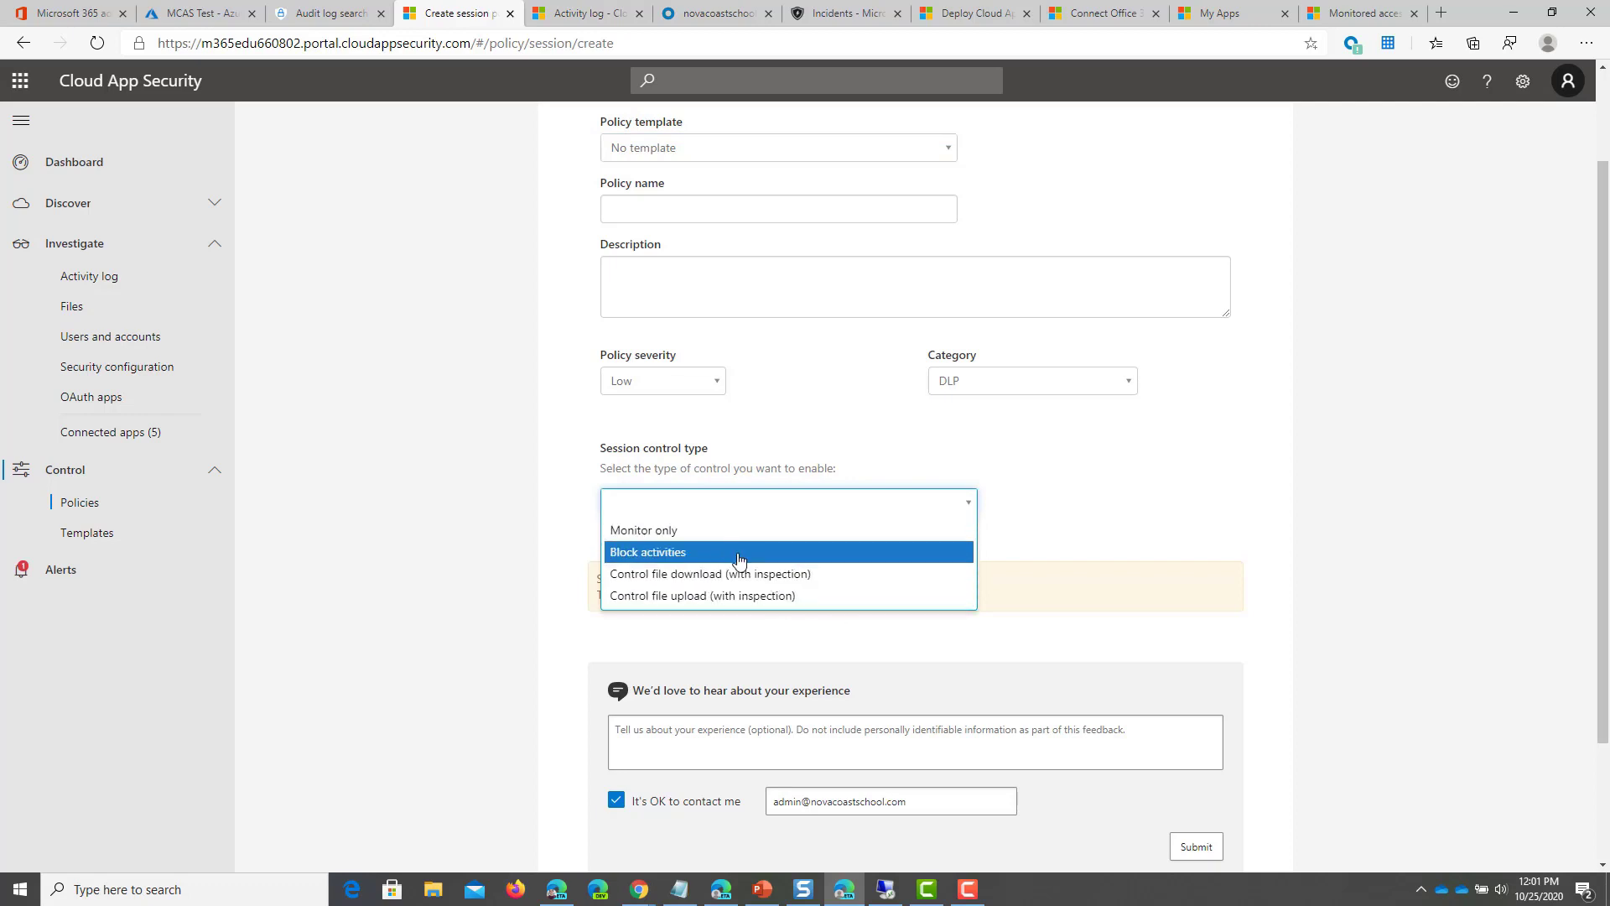
pyautogui.click(793, 555)
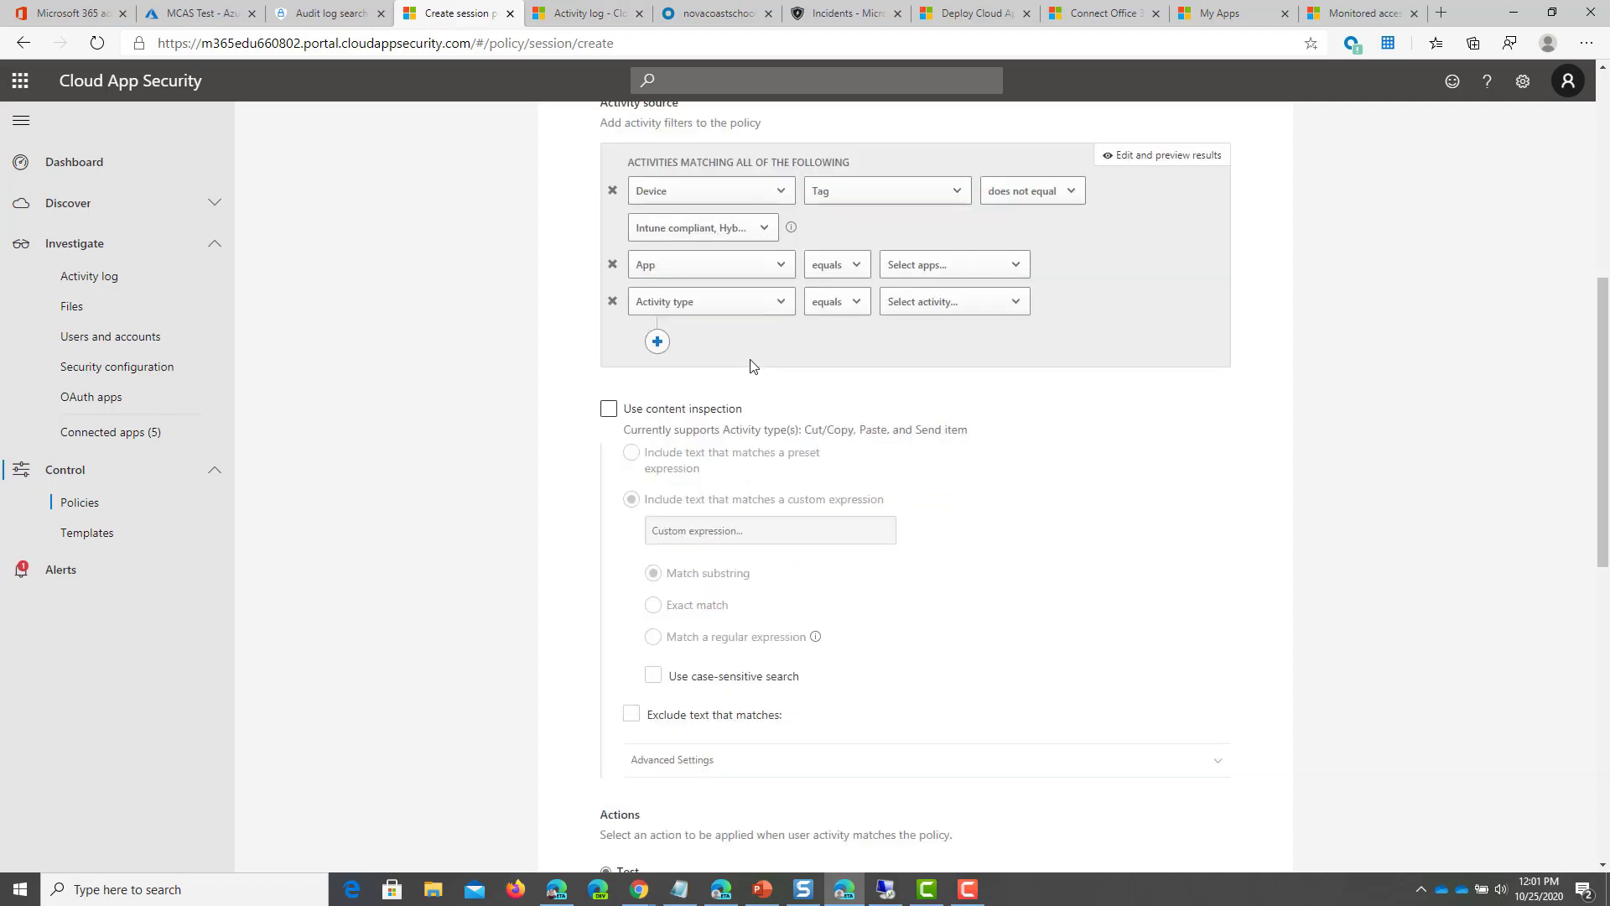
pyautogui.scroll(3, 751, 365)
pyautogui.click(717, 306)
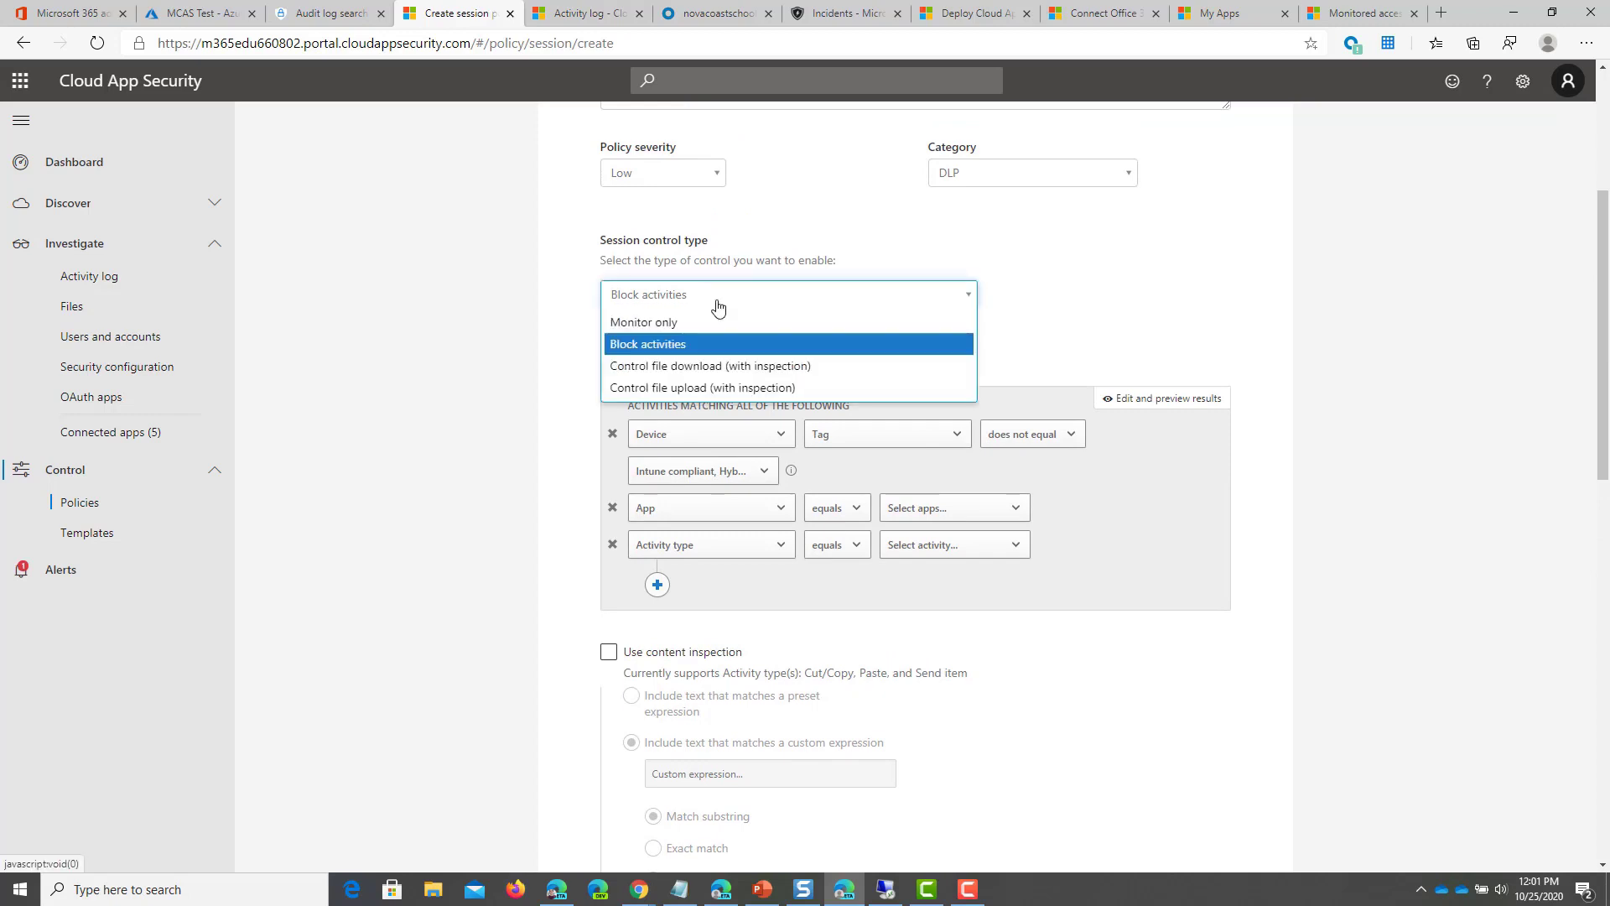
pyautogui.click(713, 367)
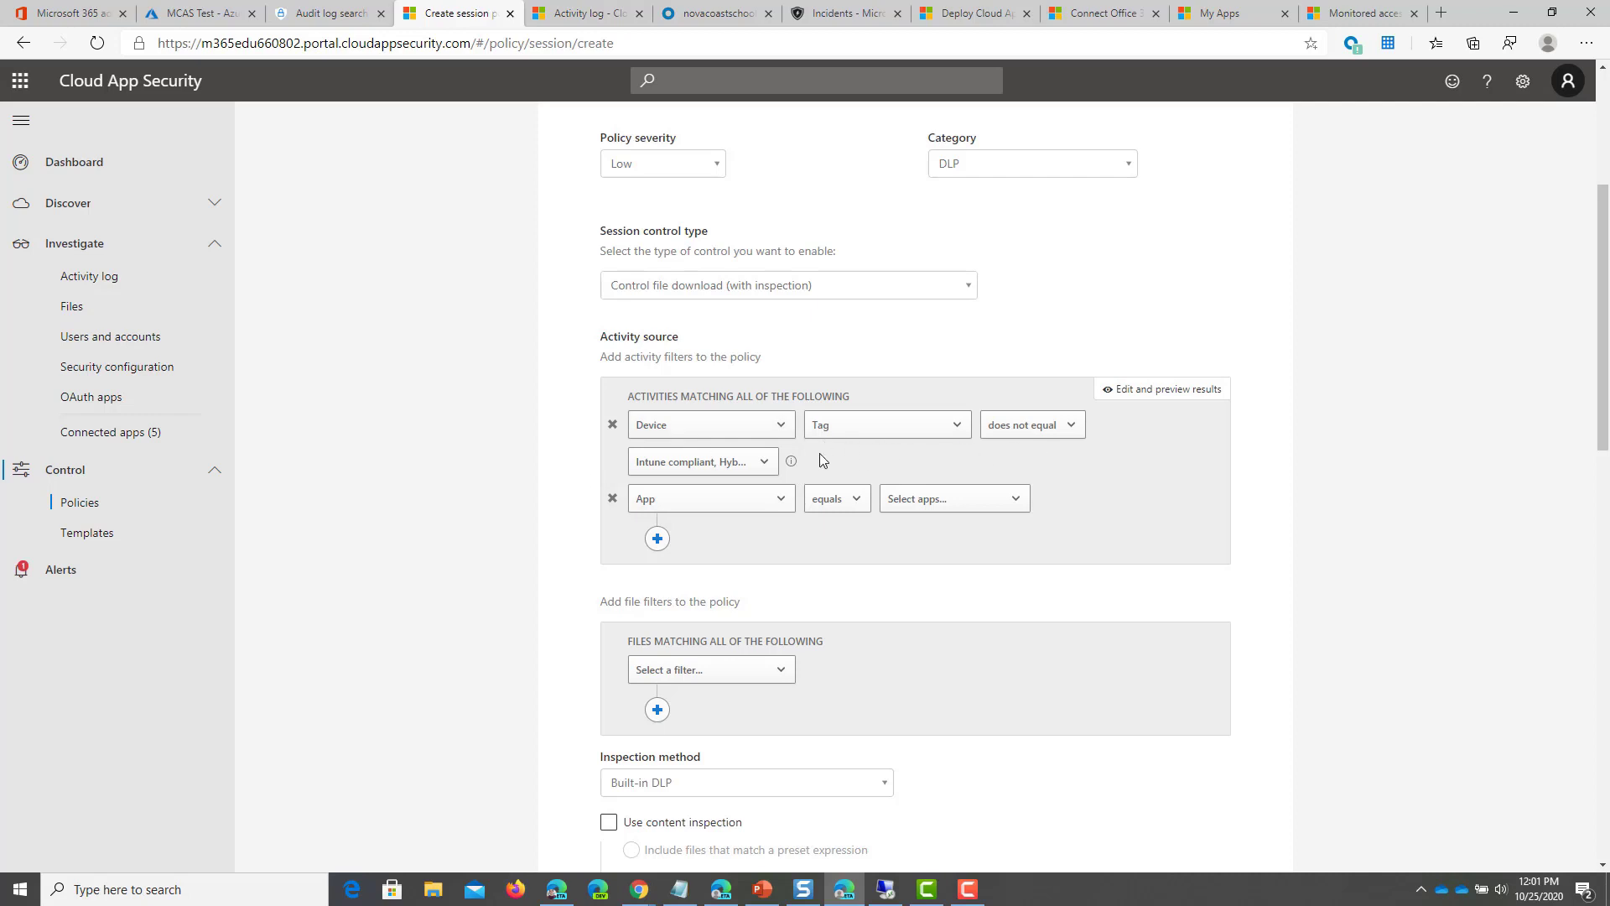
# Check the device tag options in the activity filters and set the App filter to equal Dropbox
pyautogui.click(675, 471)
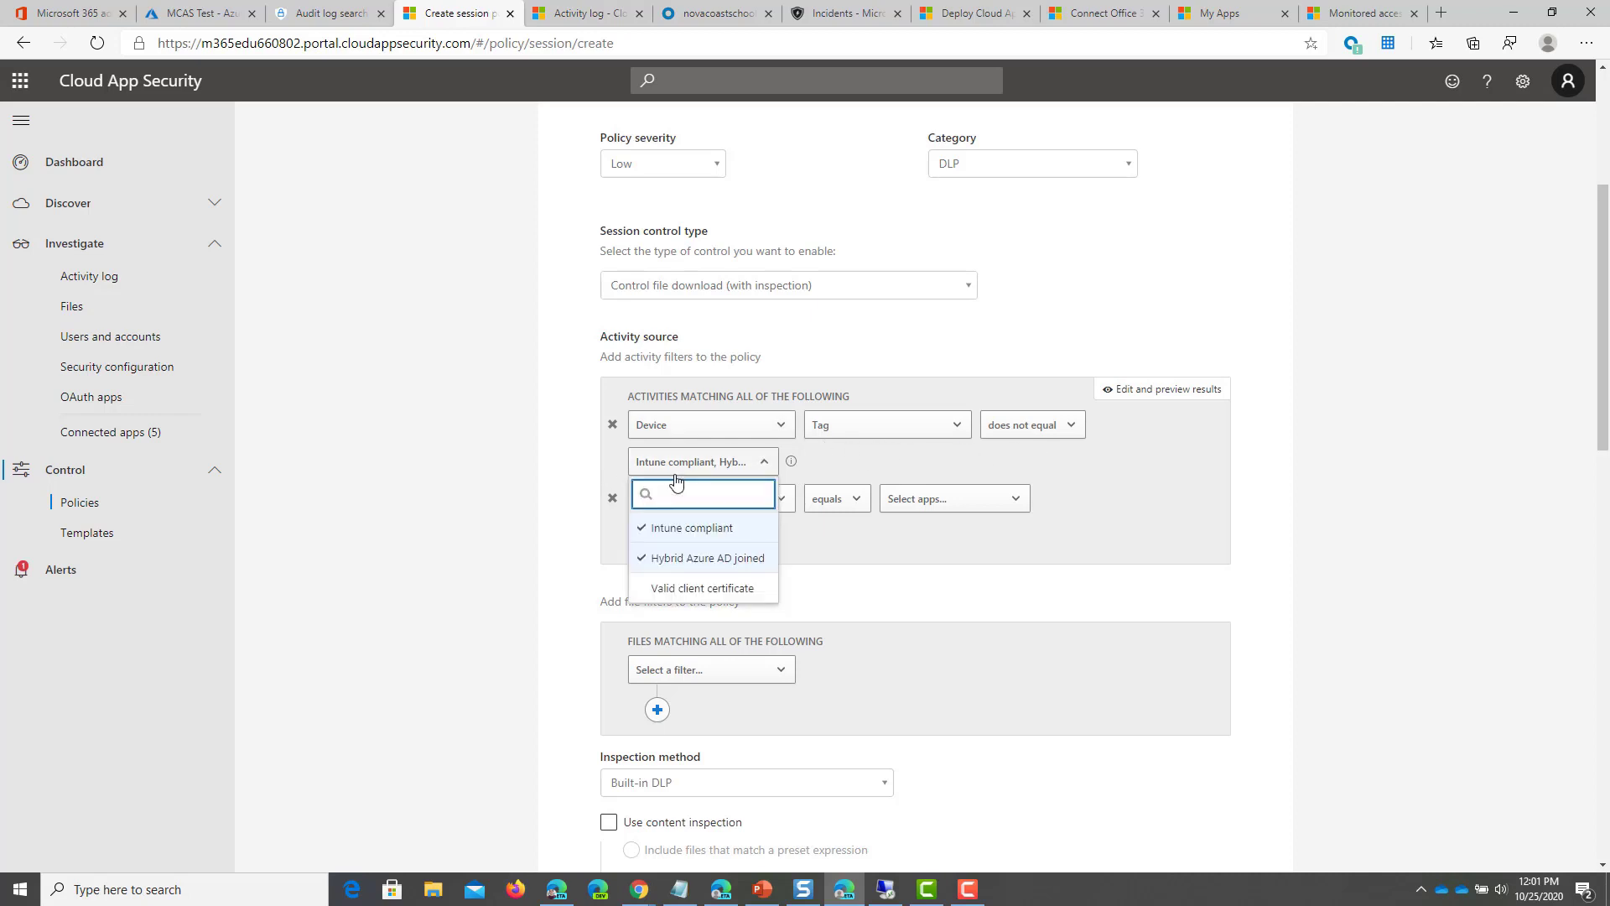
pyautogui.click(676, 478)
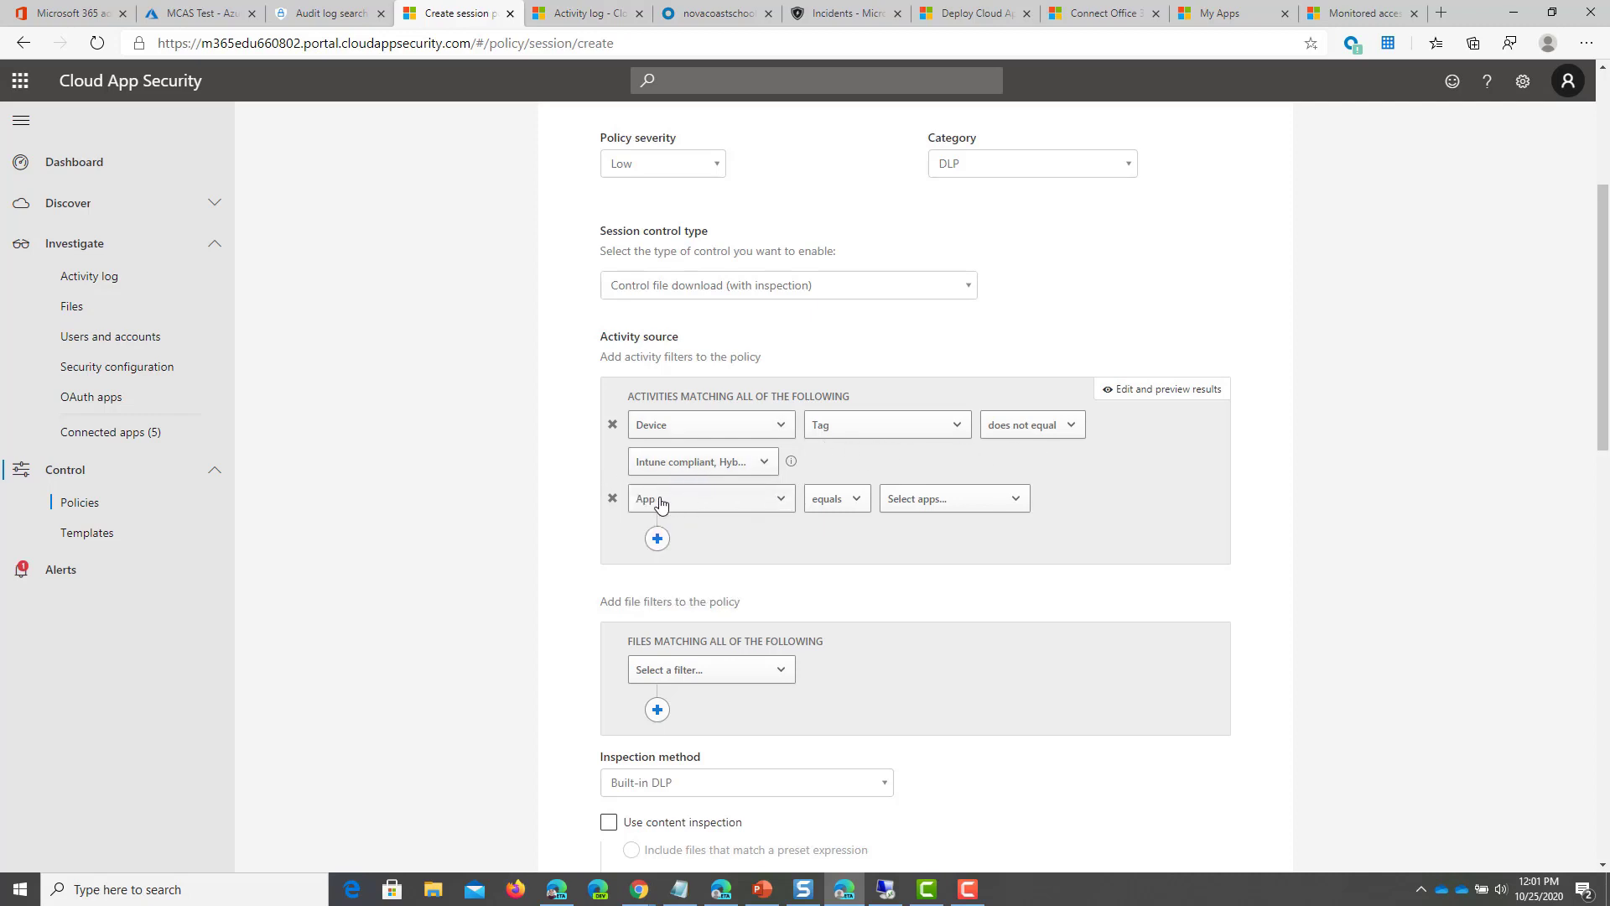
pyautogui.click(952, 503)
pyautogui.click(980, 567)
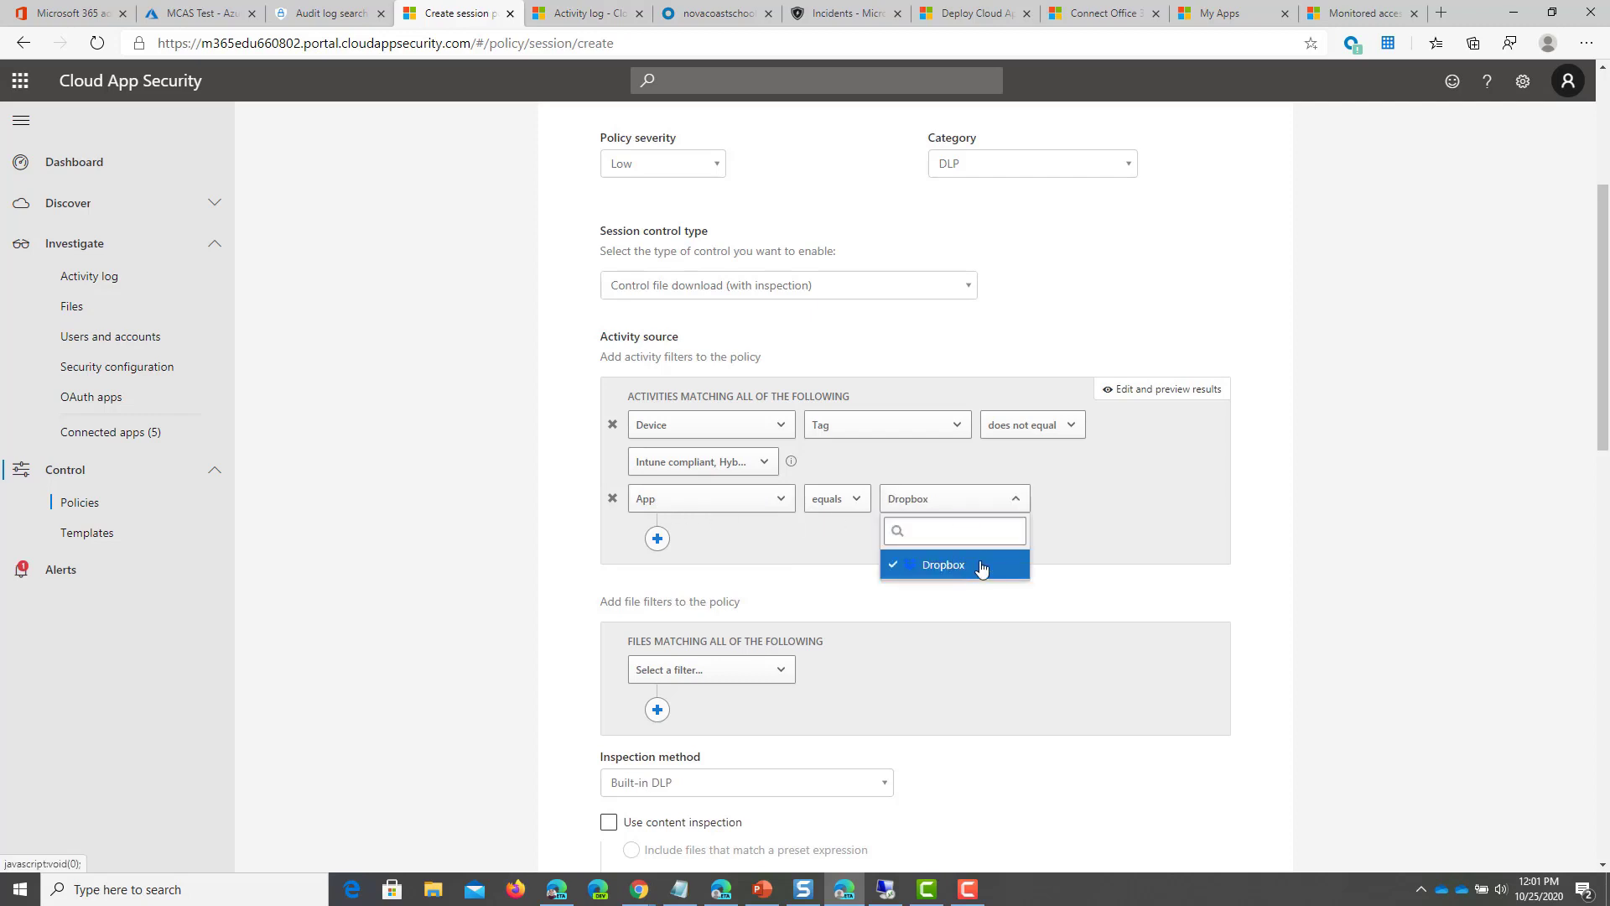
pyautogui.click(1102, 545)
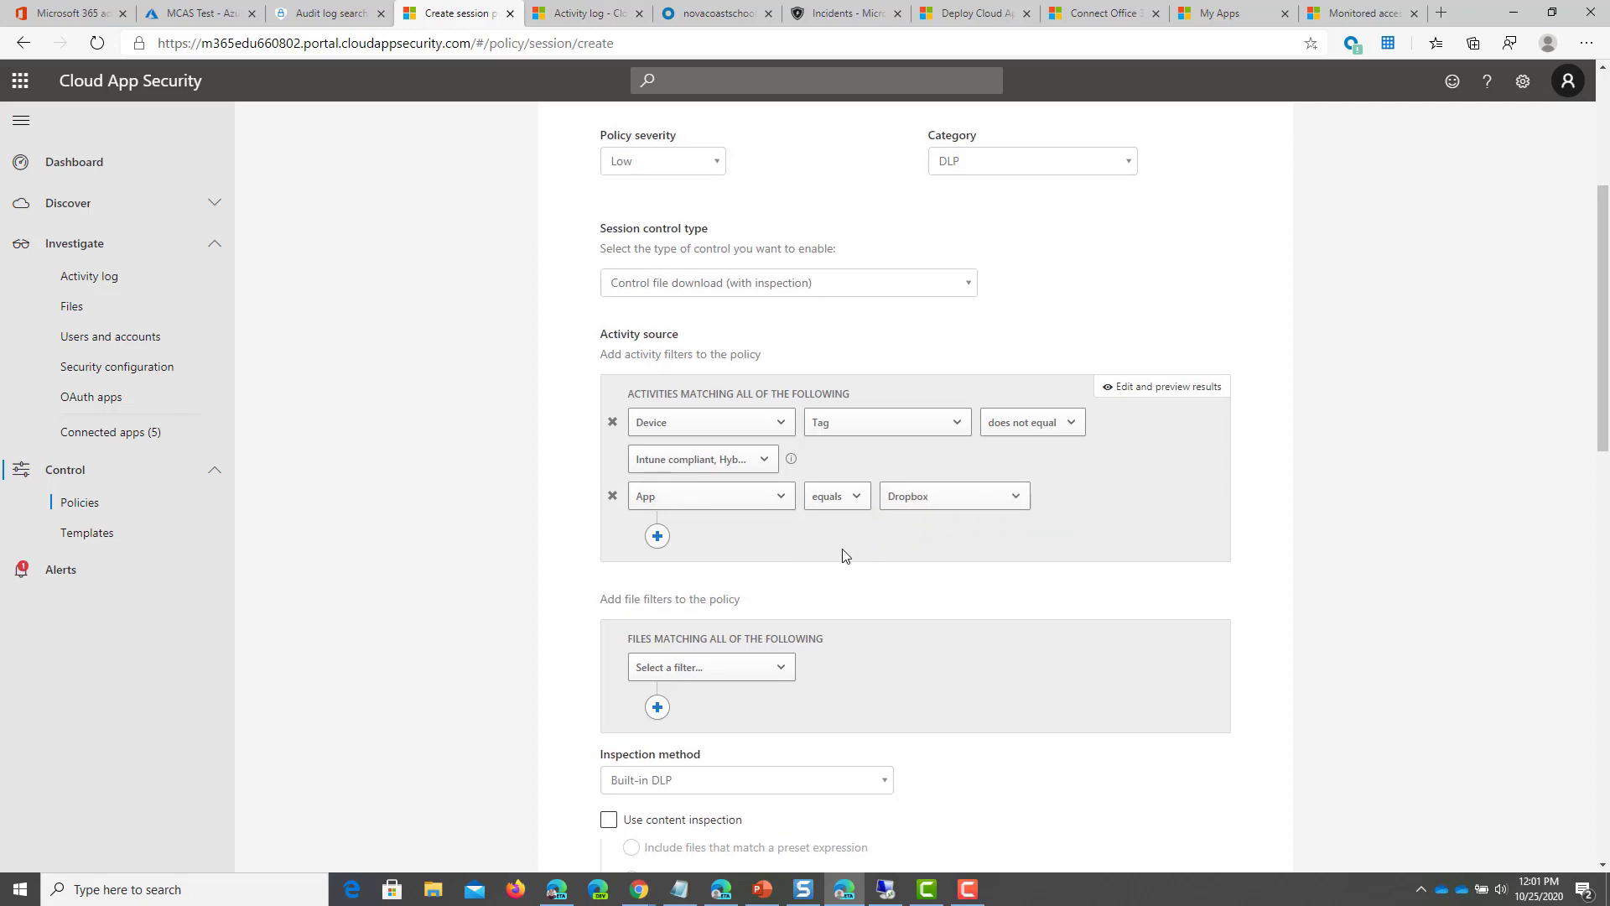
# Review the filter types offered for matching files and close the list without adding one
pyautogui.scroll(-3, 847, 554)
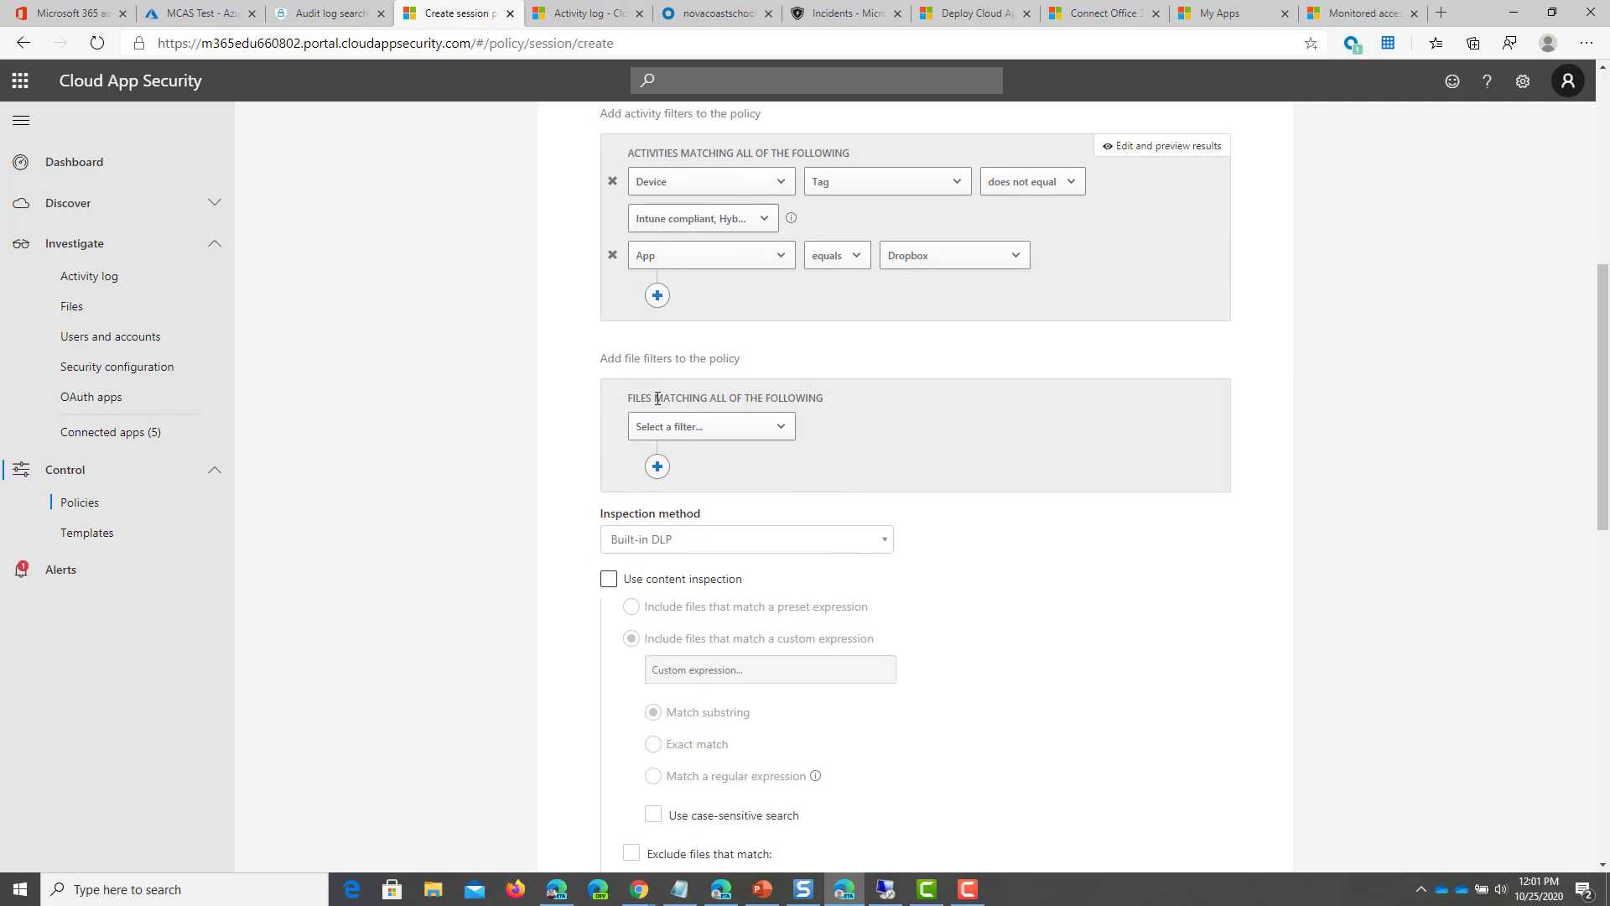
pyautogui.moveTo(661, 398); pyautogui.dragTo(838, 416)
pyautogui.click(838, 416)
pyautogui.tripleClick(778, 403)
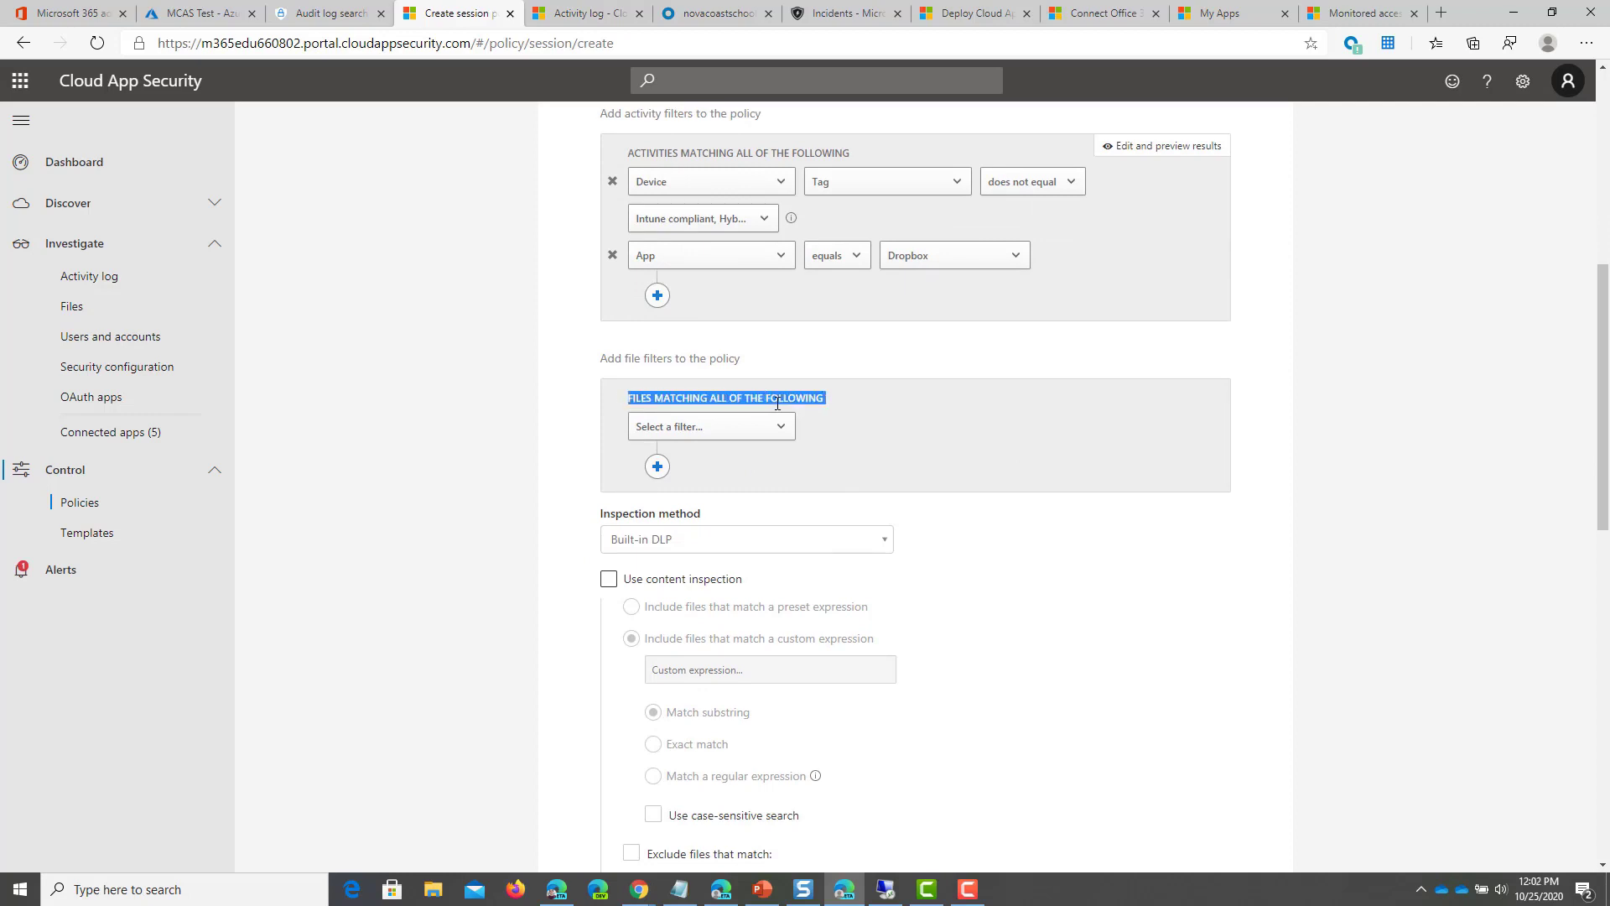
pyautogui.click(766, 421)
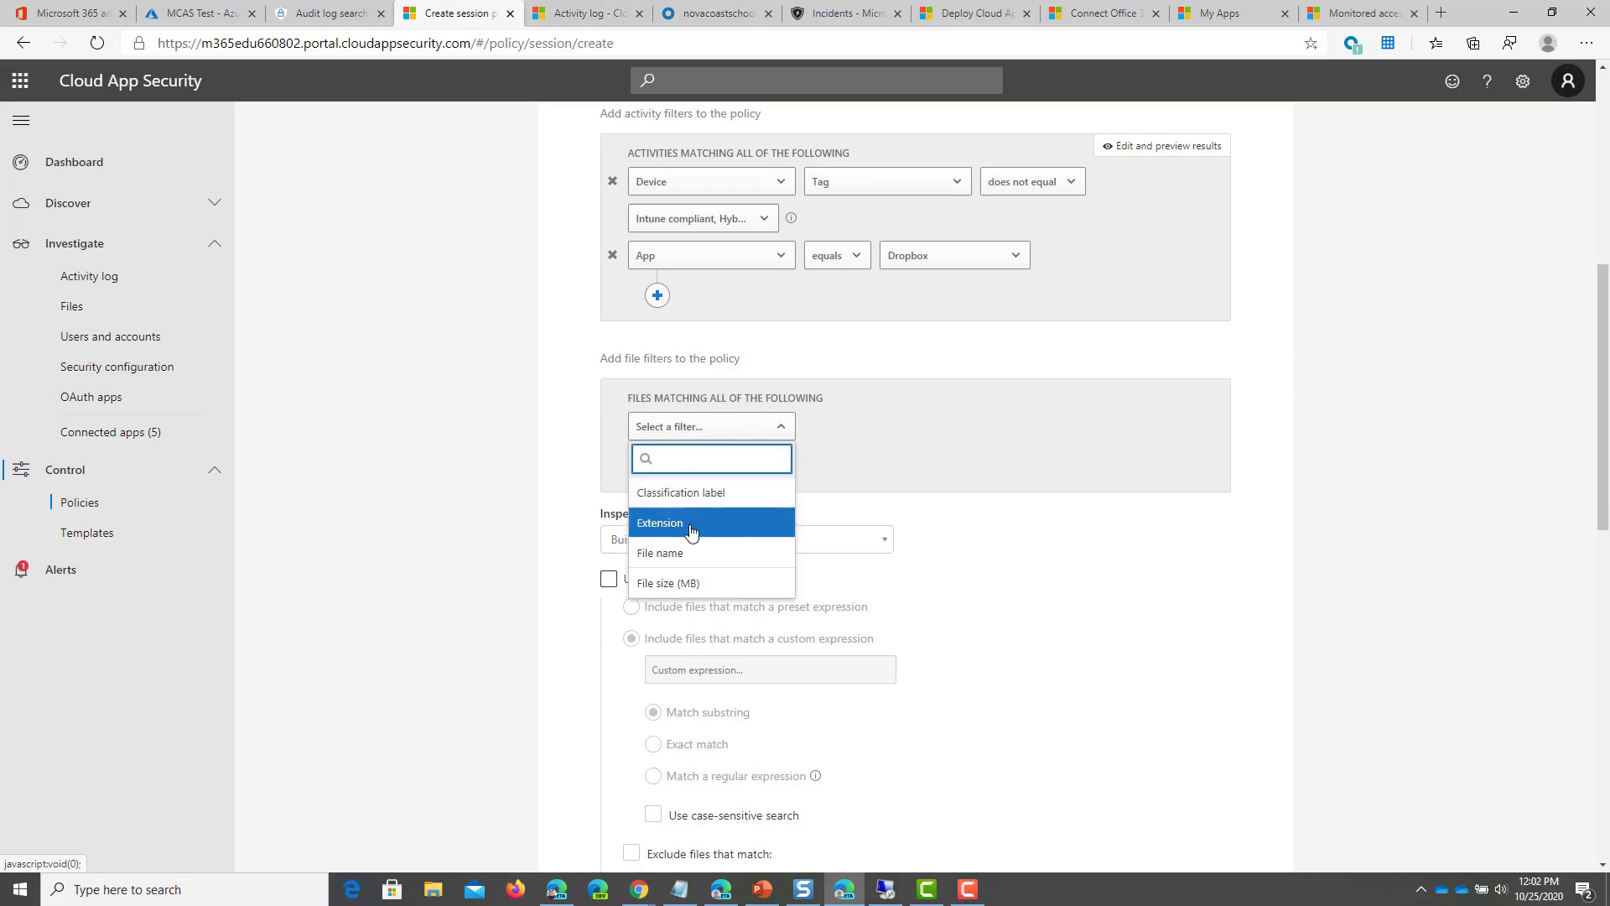
pyautogui.click(749, 431)
# Set the inspection method to Data Classification Service with ABA Routing Number and Credit Card Number as sensitive information types
pyautogui.click(755, 539)
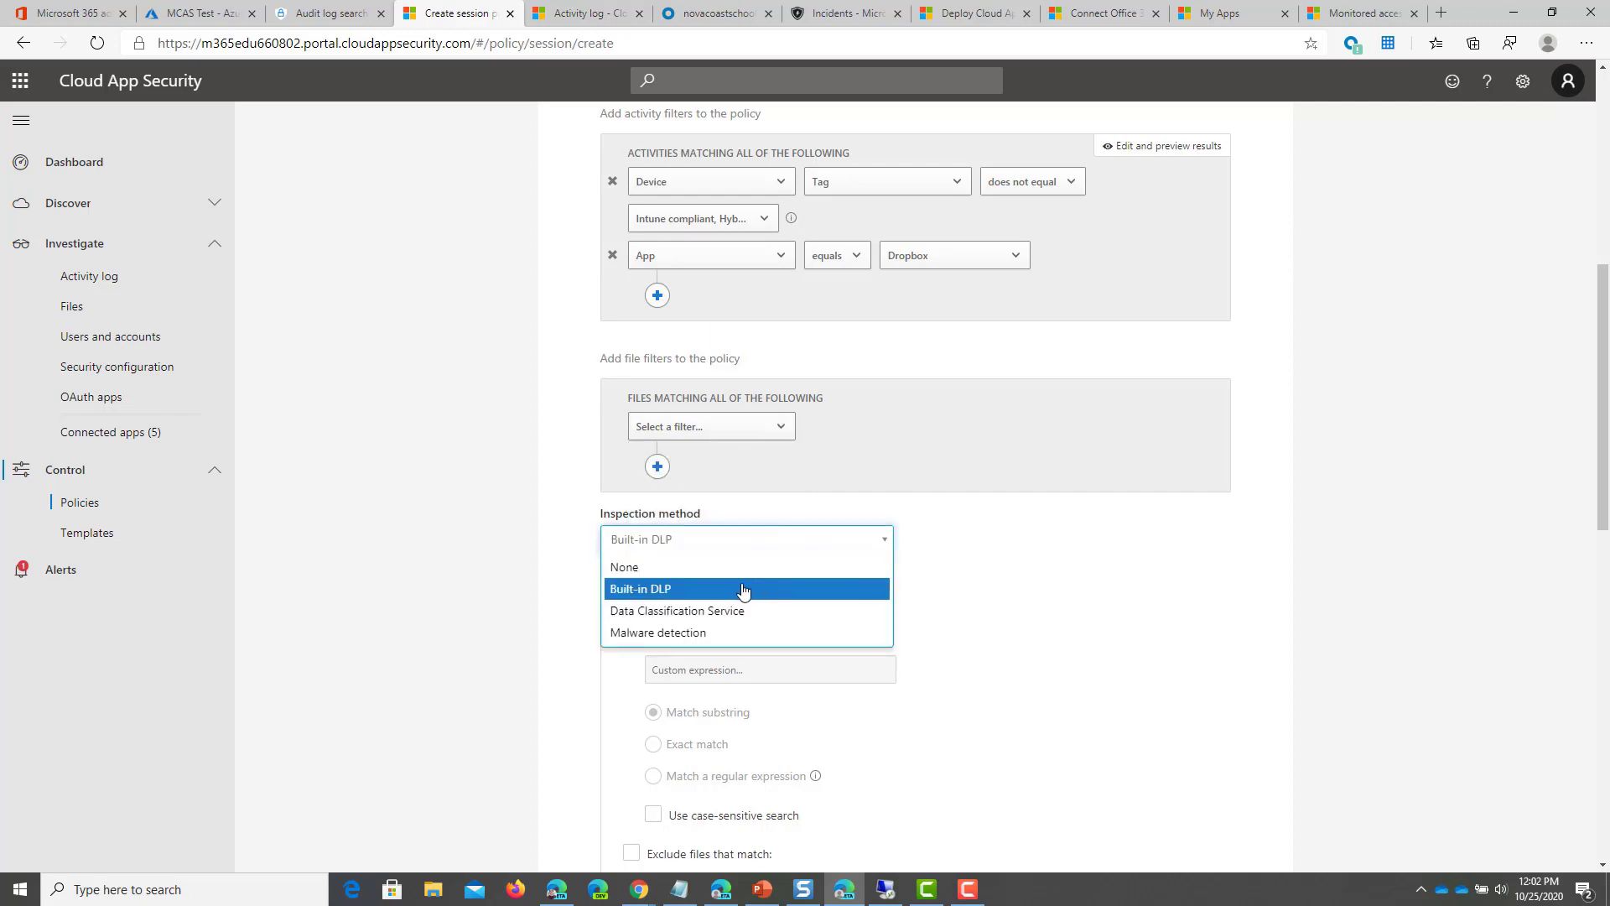
pyautogui.click(801, 614)
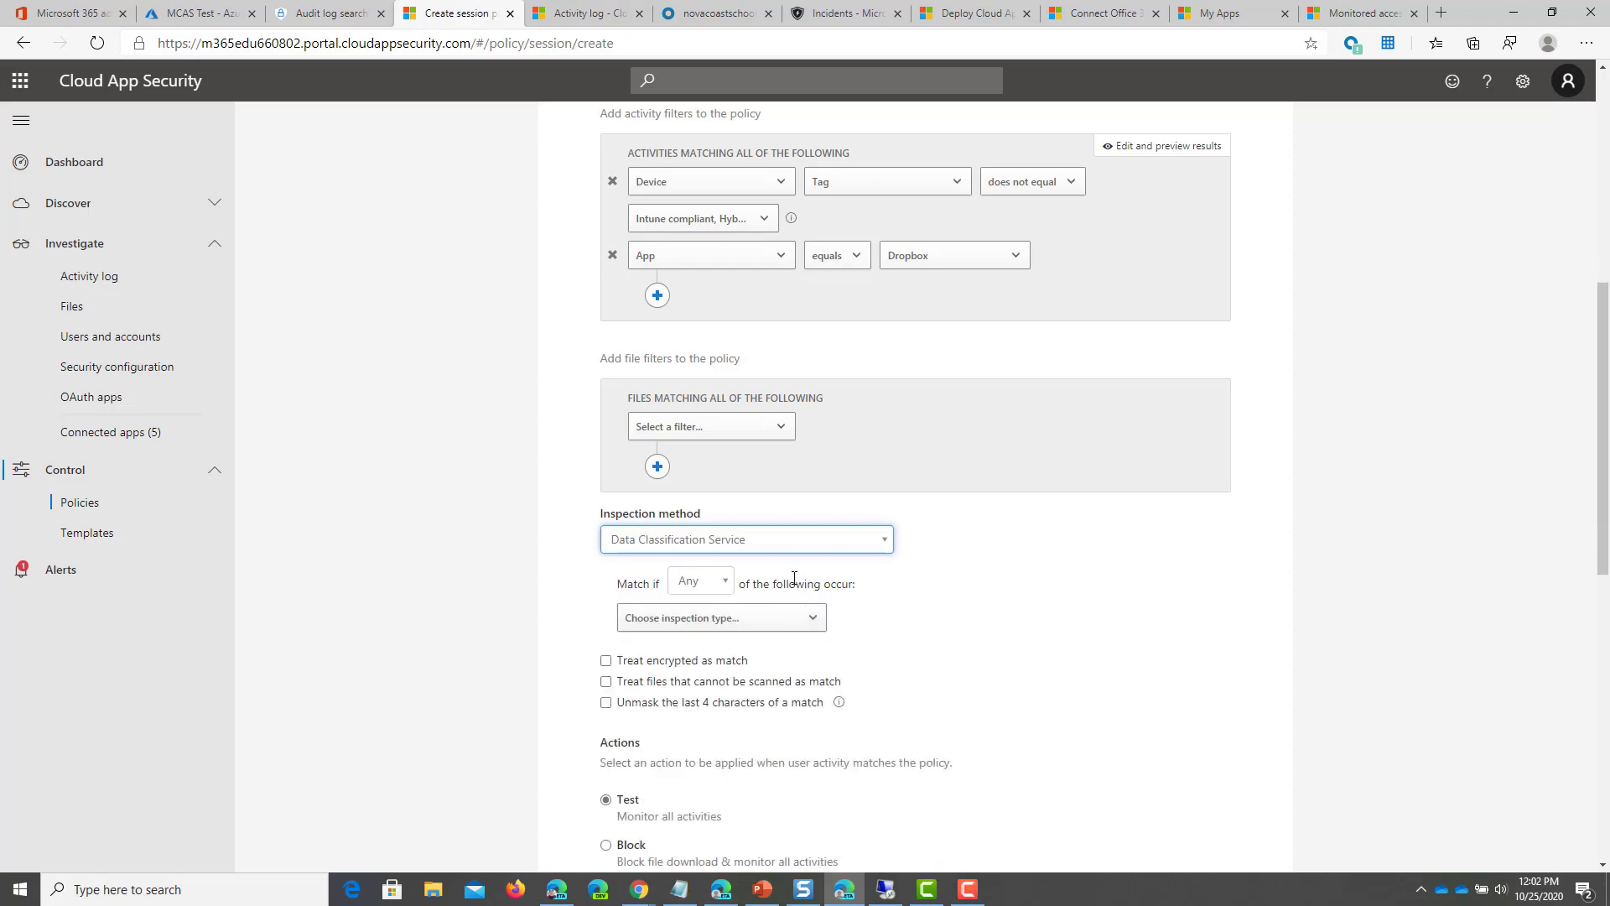
pyautogui.scroll(-4, 796, 562)
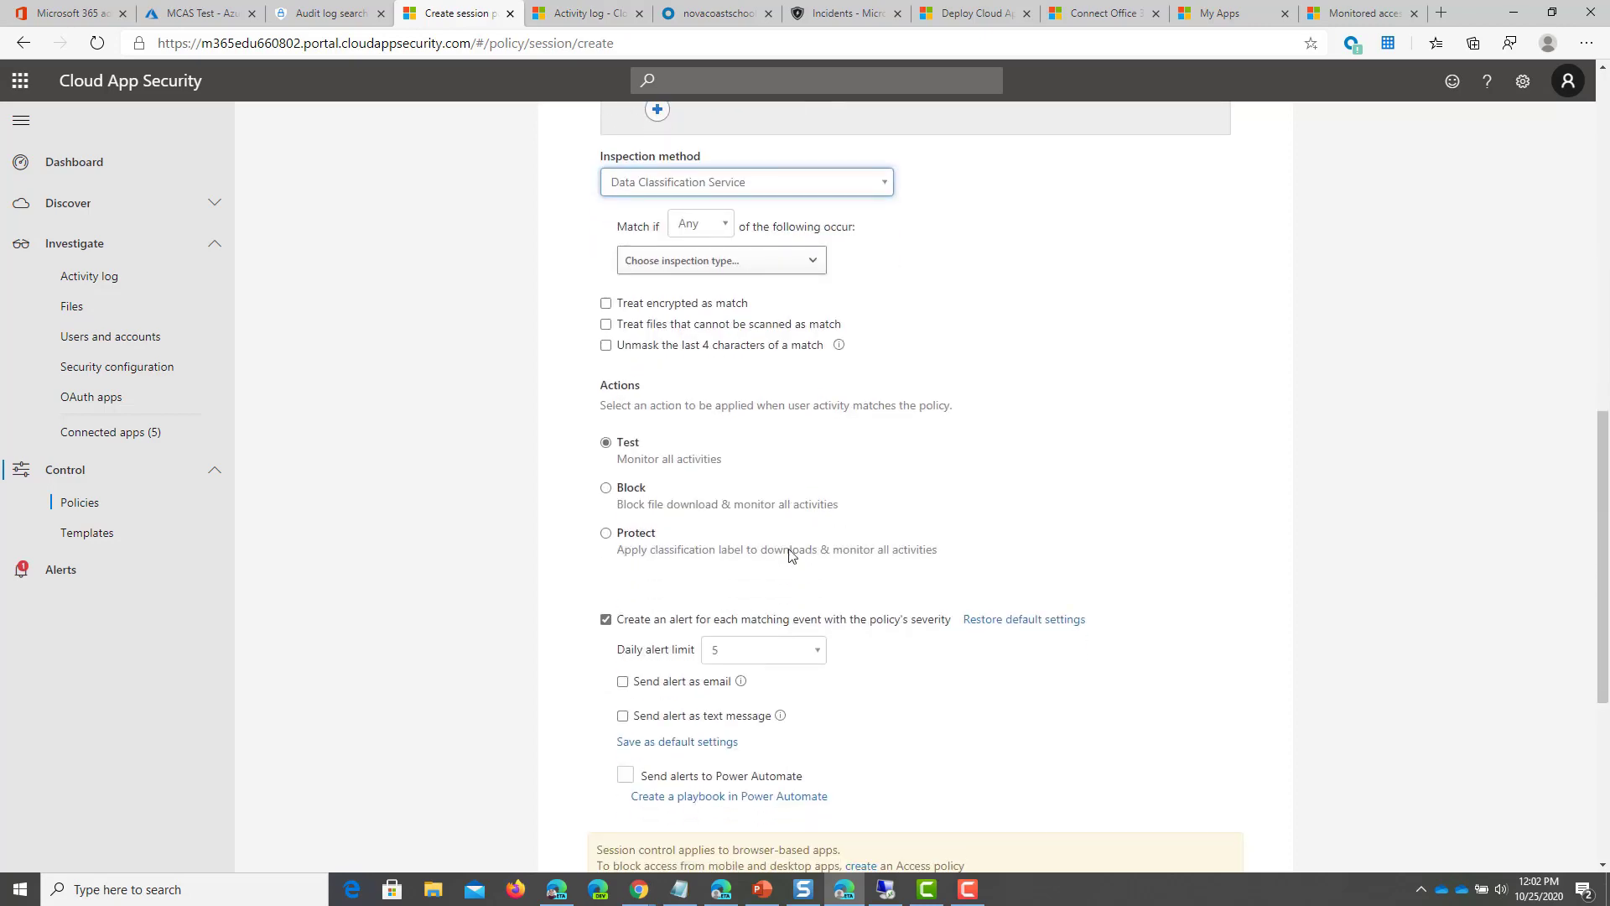
pyautogui.click(772, 250)
pyautogui.click(782, 282)
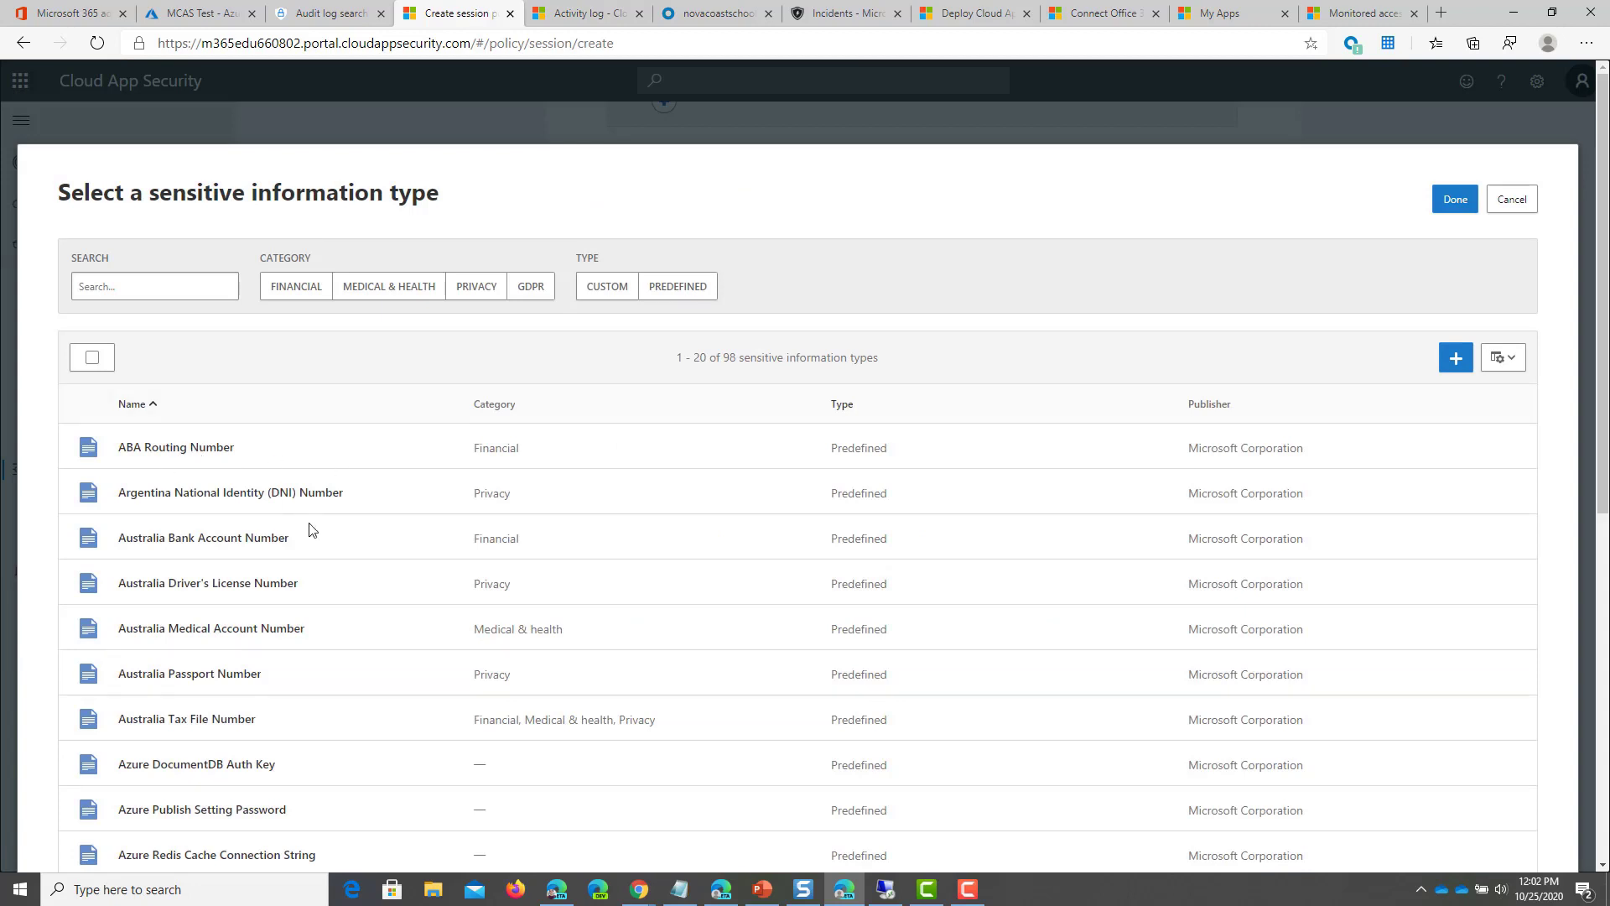
pyautogui.scroll(-1, 310, 529)
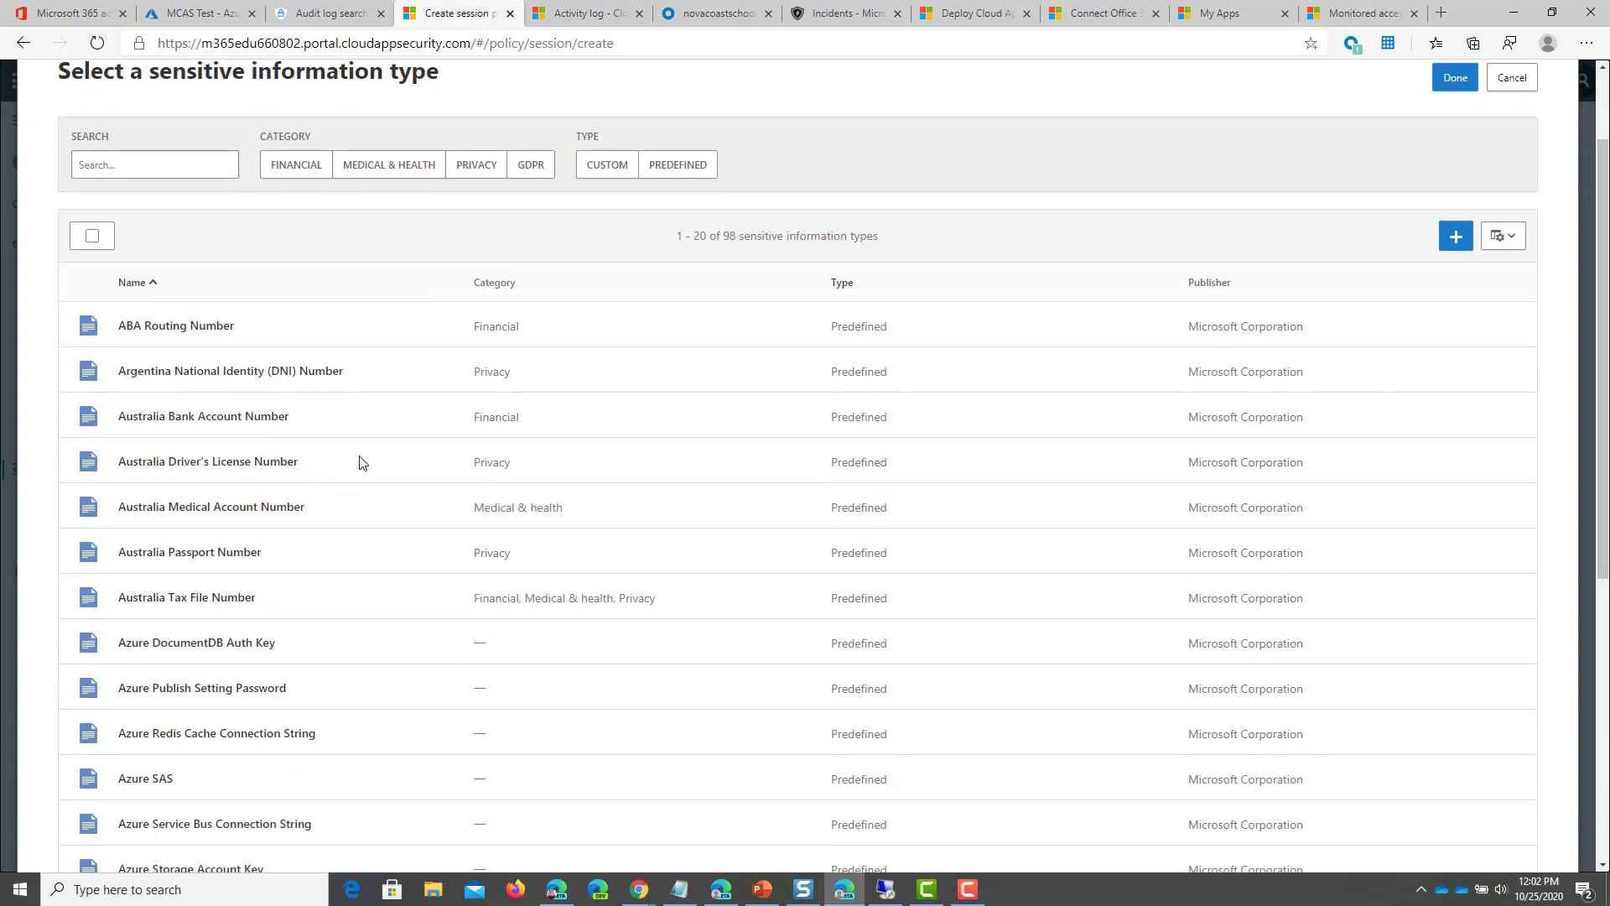
pyautogui.click(86, 328)
pyautogui.click(201, 161)
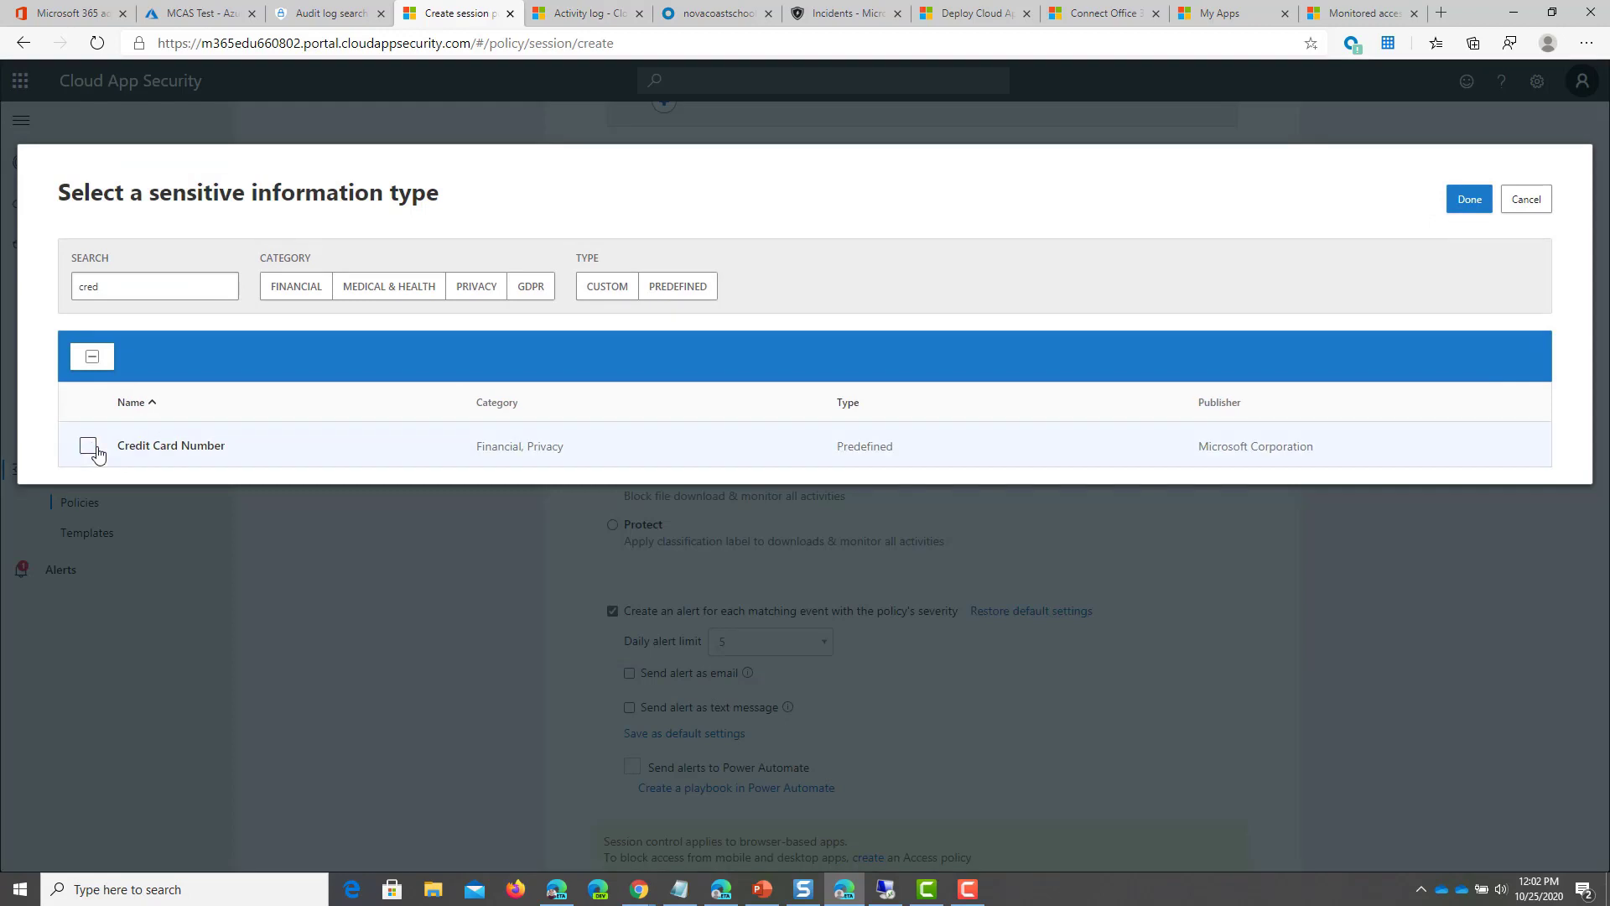
pyautogui.click(90, 445)
pyautogui.click(1469, 202)
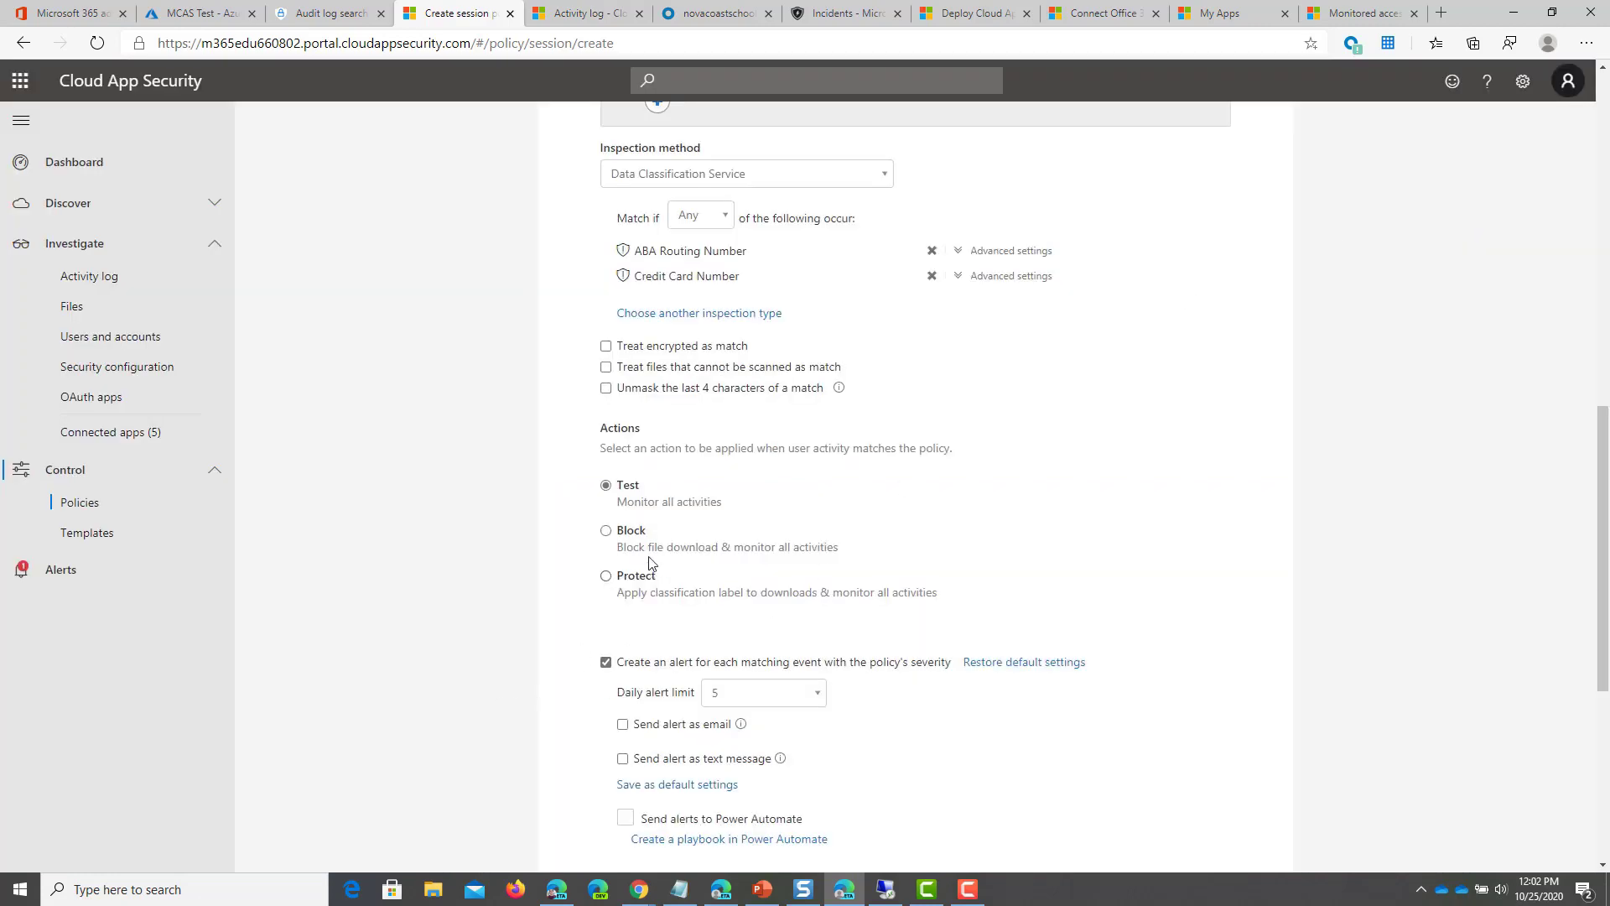
# Set the policy action to Block and treat both unscannable files and encrypted files as matches
pyautogui.click(609, 530)
pyautogui.scroll(3, 825, 471)
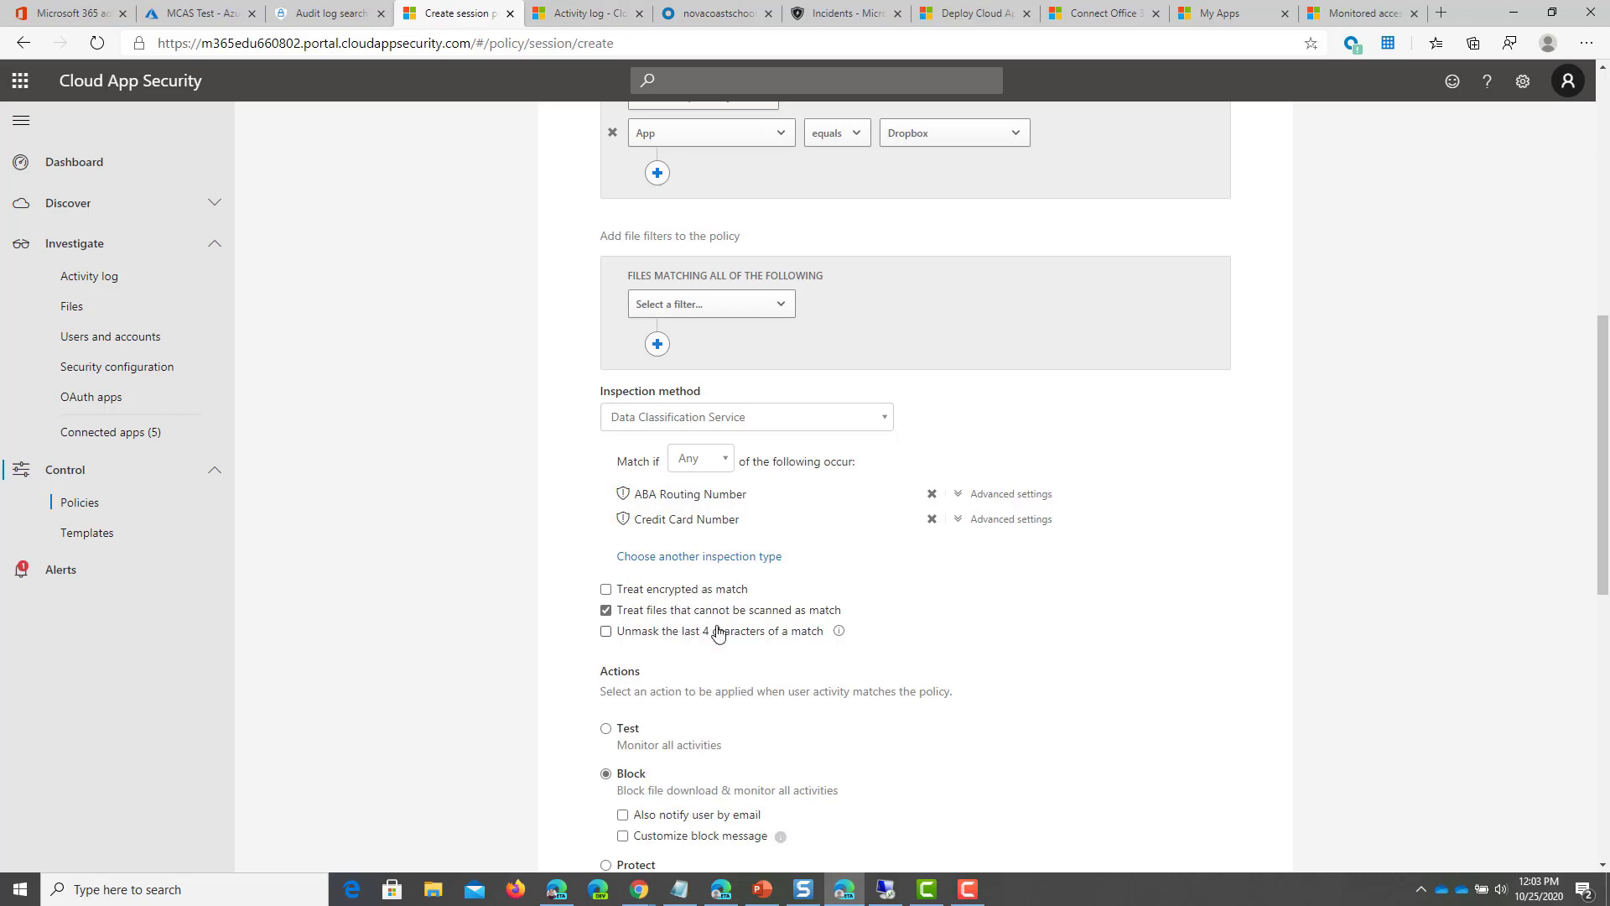
pyautogui.scroll(-1, 687, 639)
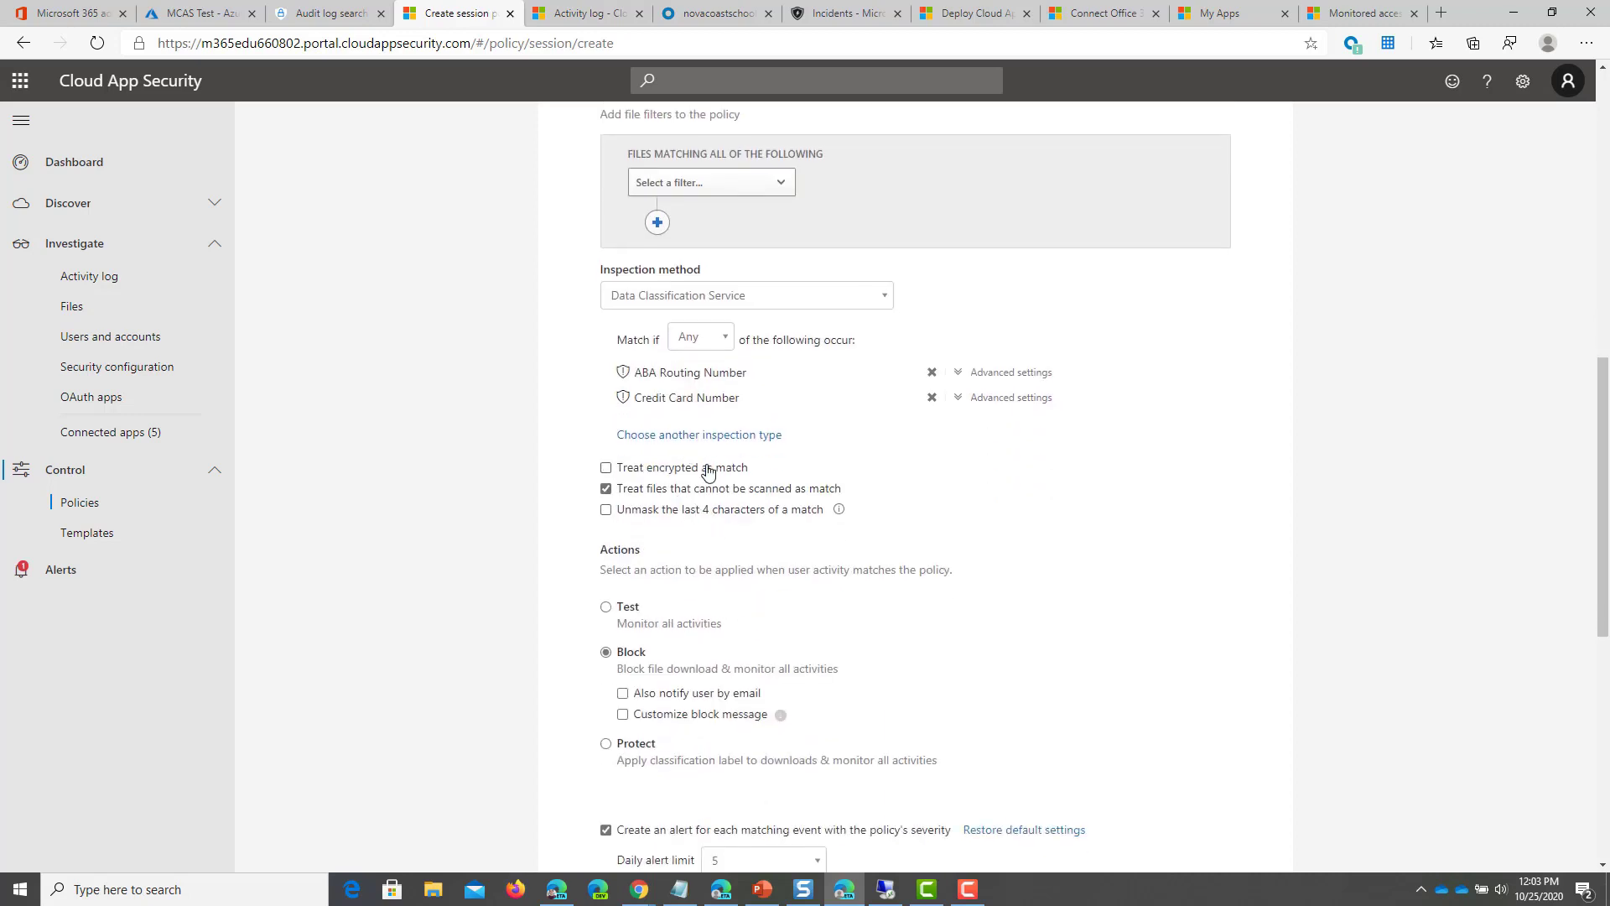
pyautogui.click(643, 472)
# Examine the Protect action's classification labels and the Block action's custom message option, leaving Block selected without a custom message
pyautogui.scroll(-3, 726, 527)
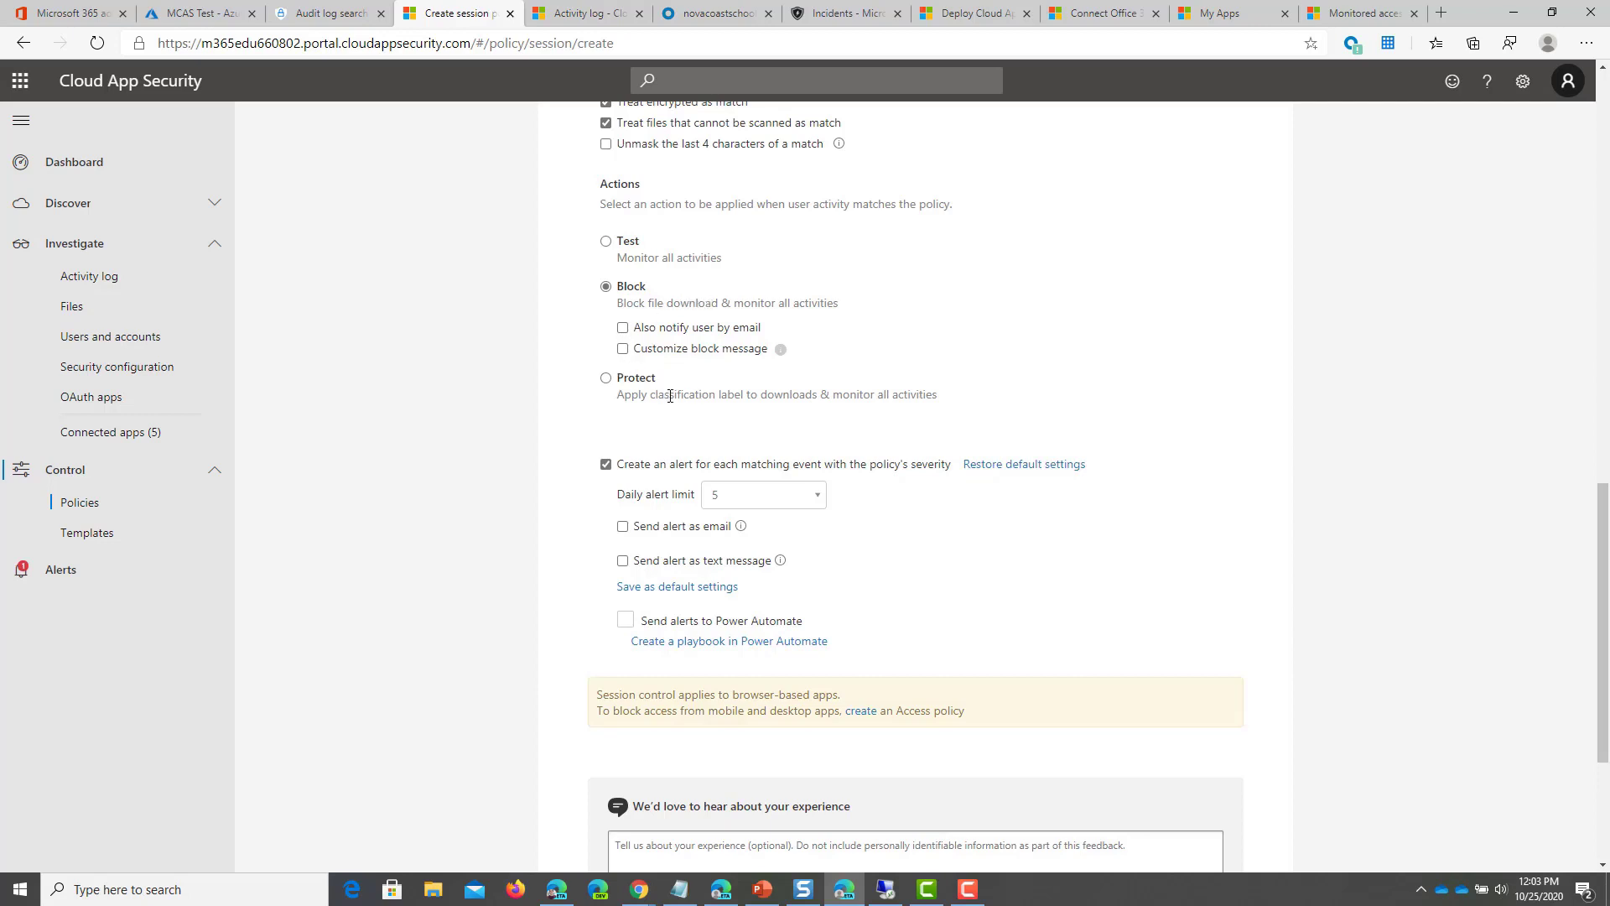
pyautogui.click(641, 380)
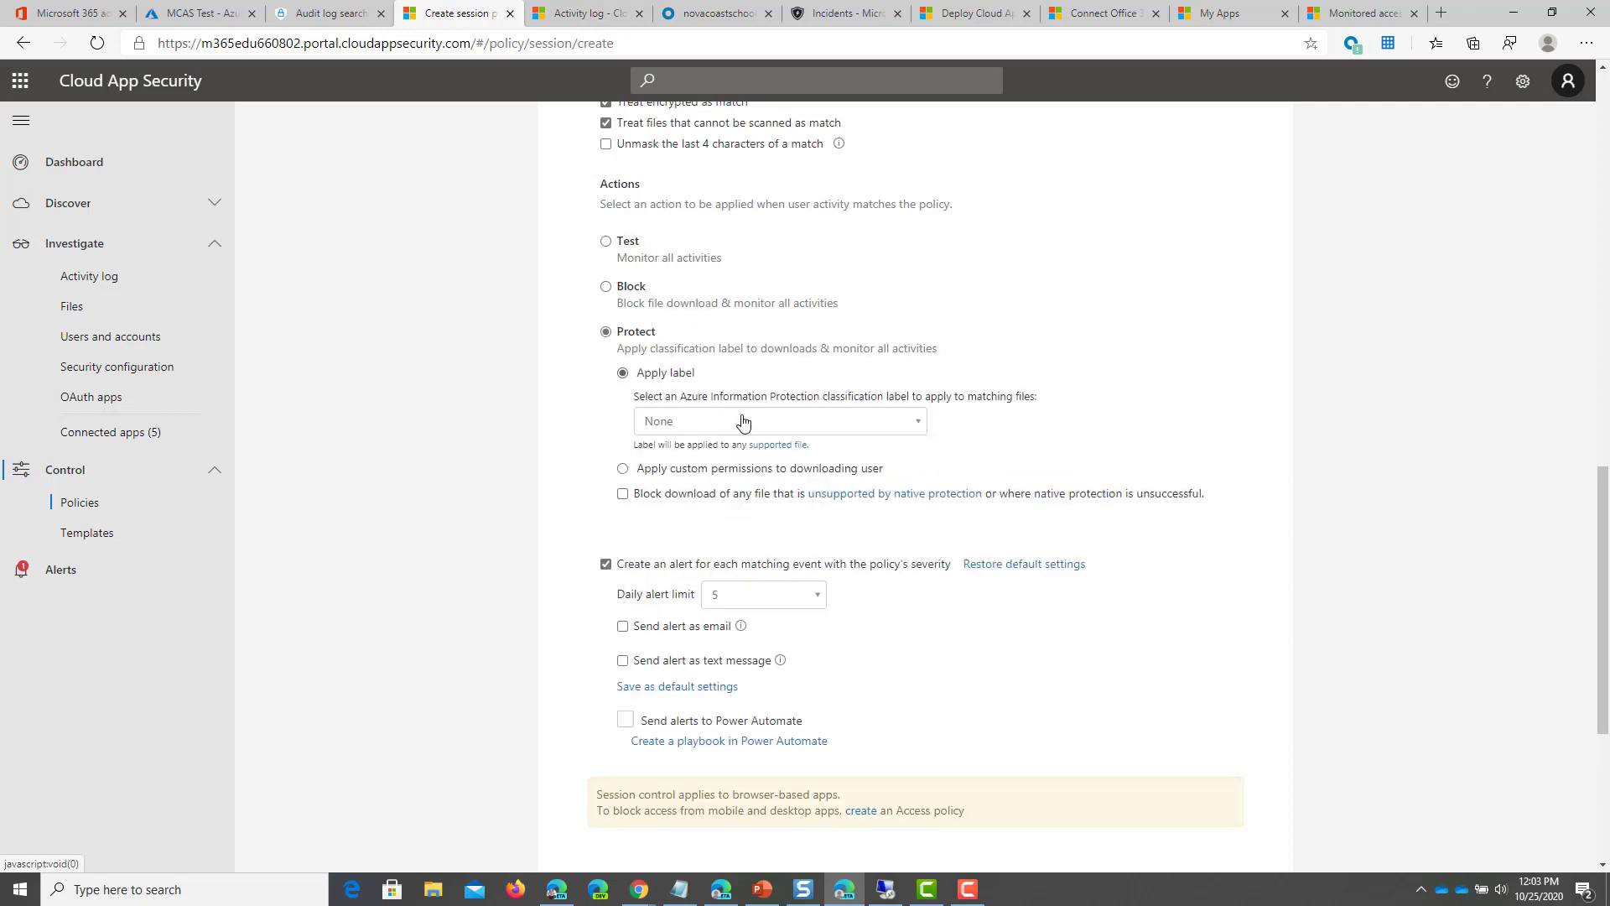
pyautogui.click(743, 421)
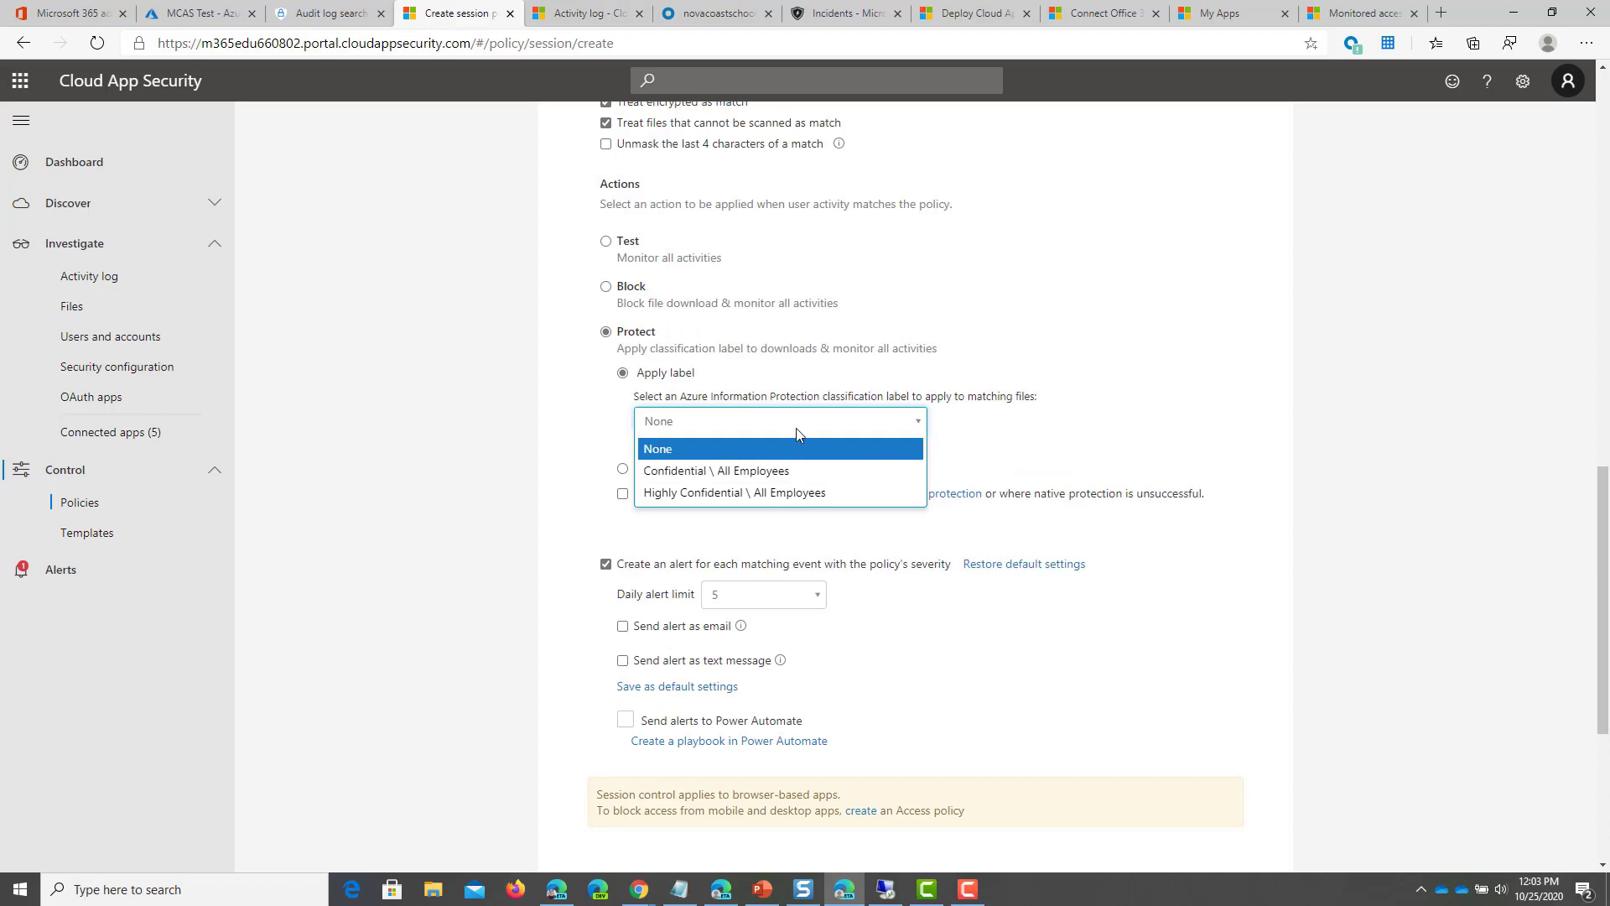
pyautogui.click(722, 421)
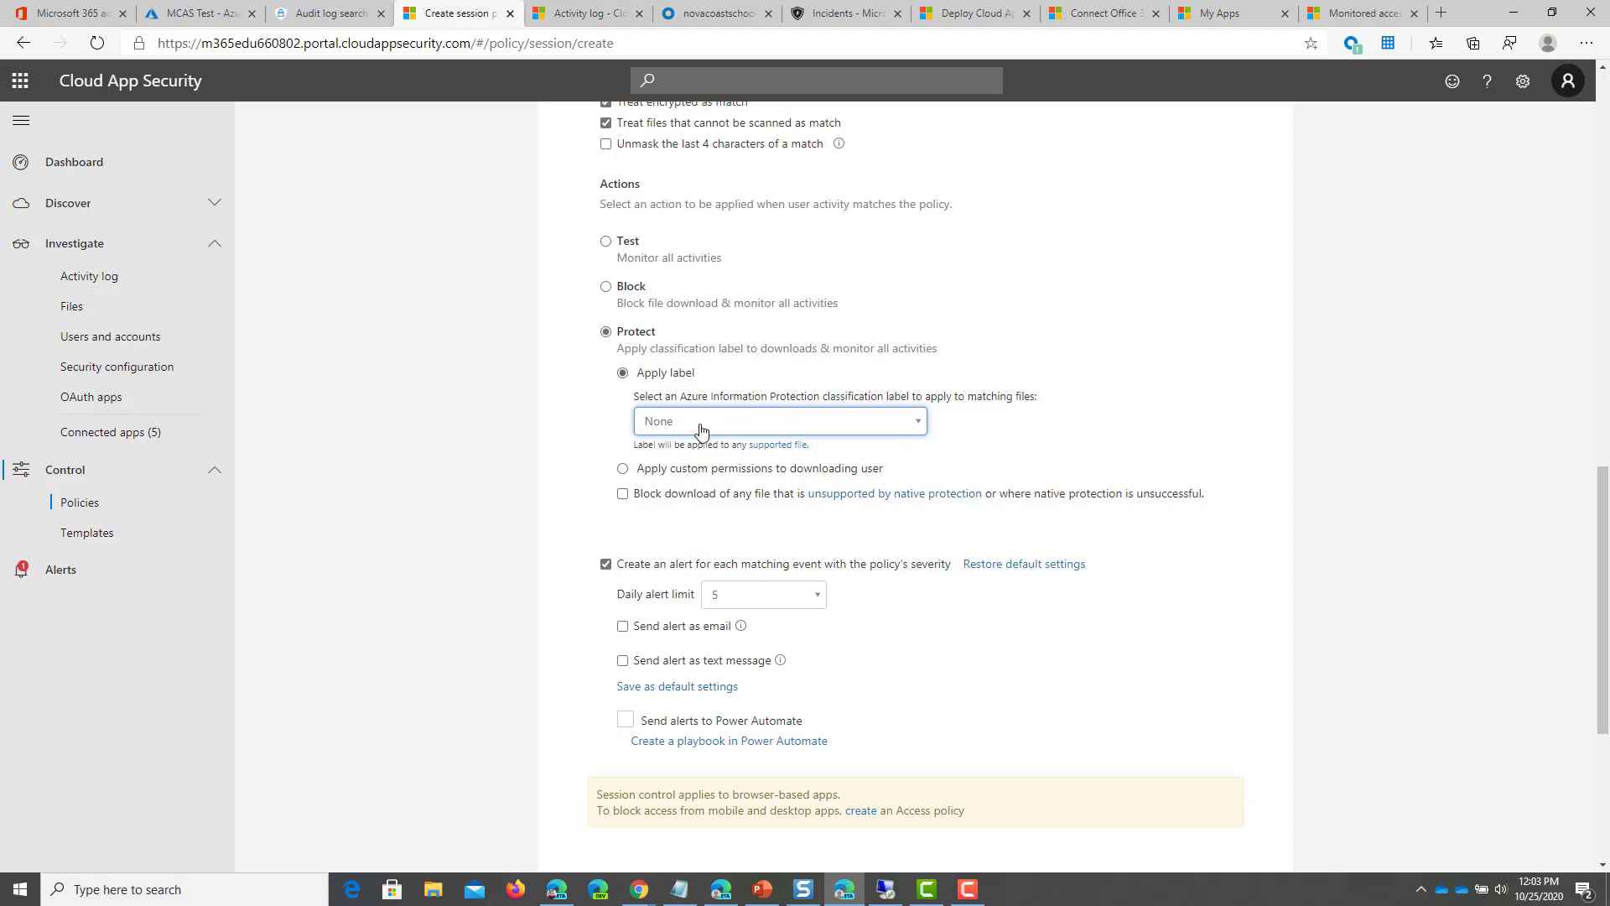
pyautogui.click(631, 288)
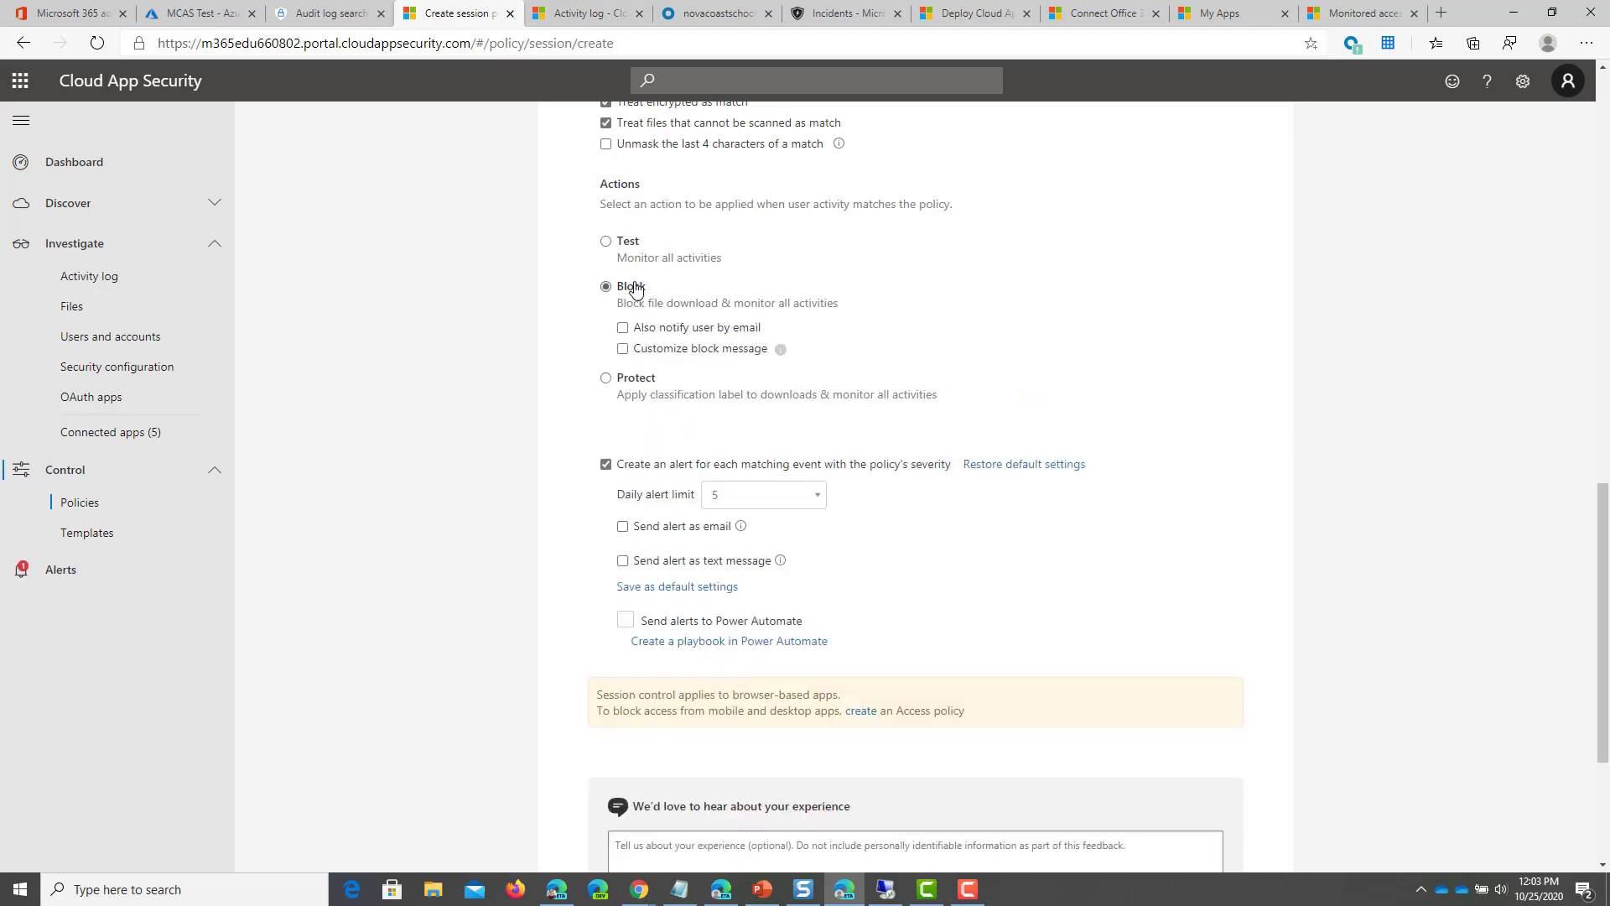
pyautogui.click(723, 352)
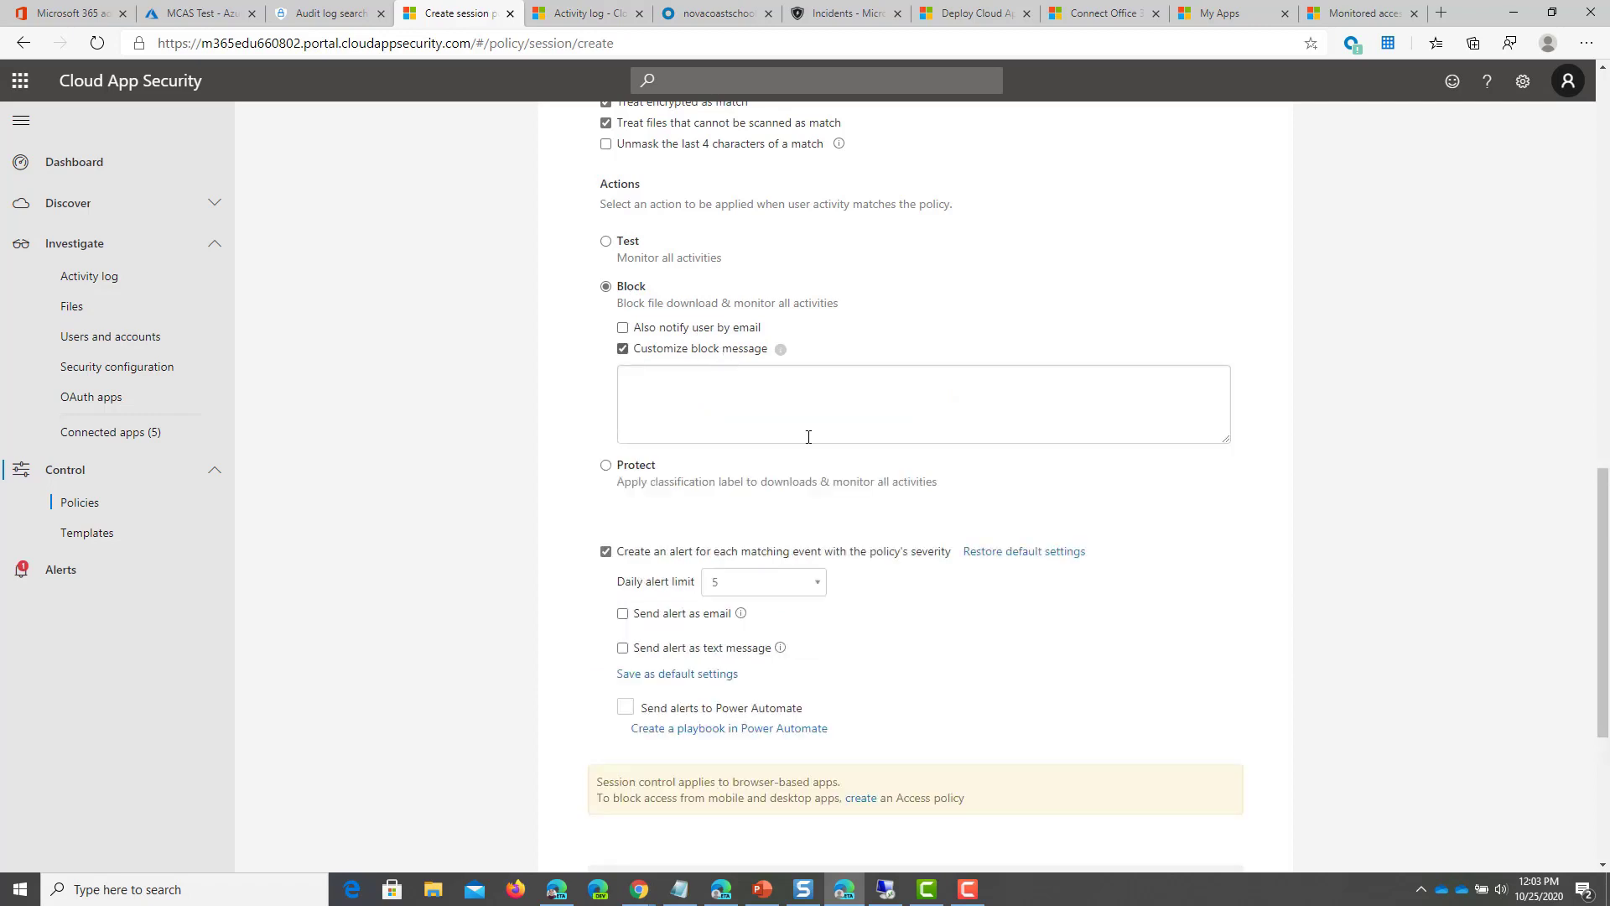
pyautogui.click(714, 352)
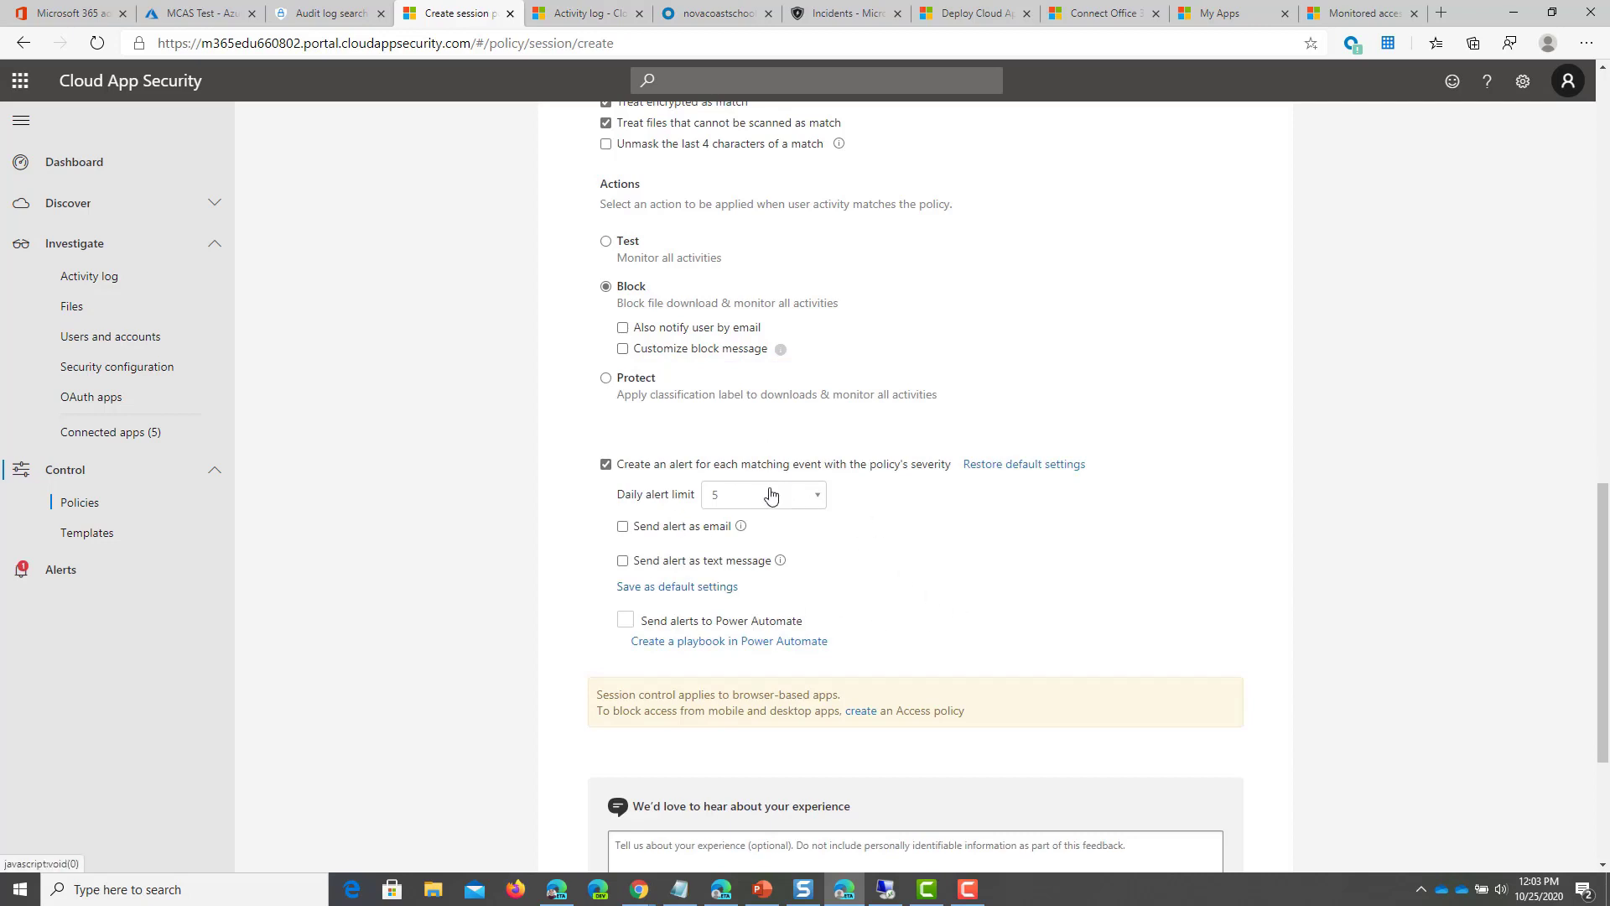
# Cancel the new session policy and filter the policies list by the DLP category
pyautogui.scroll(-3, 894, 611)
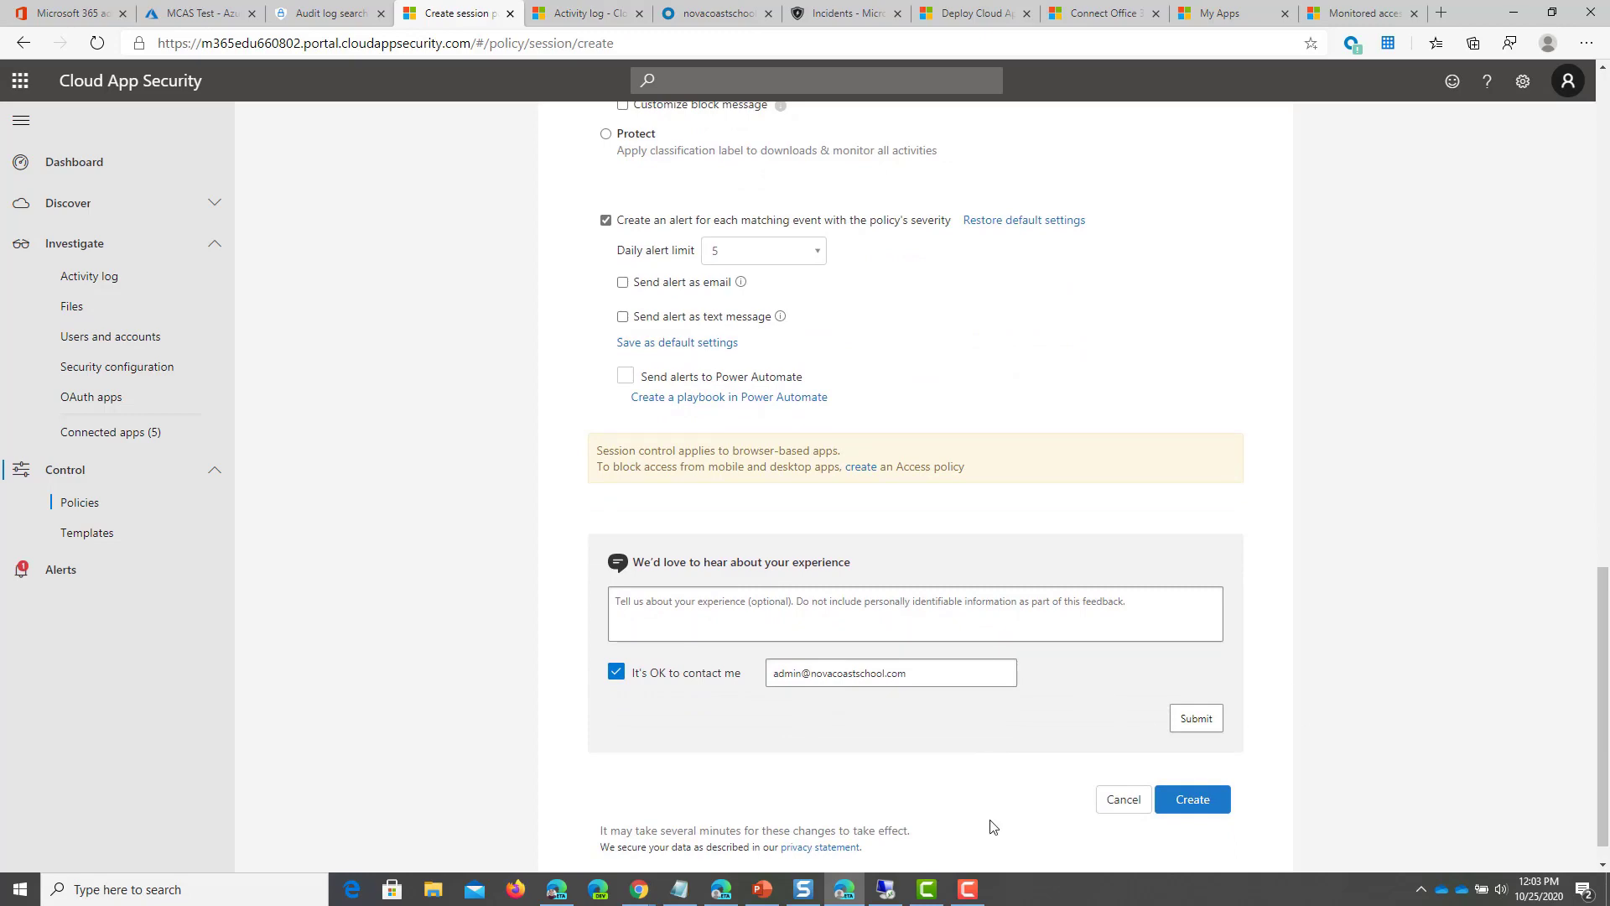
pyautogui.click(1124, 807)
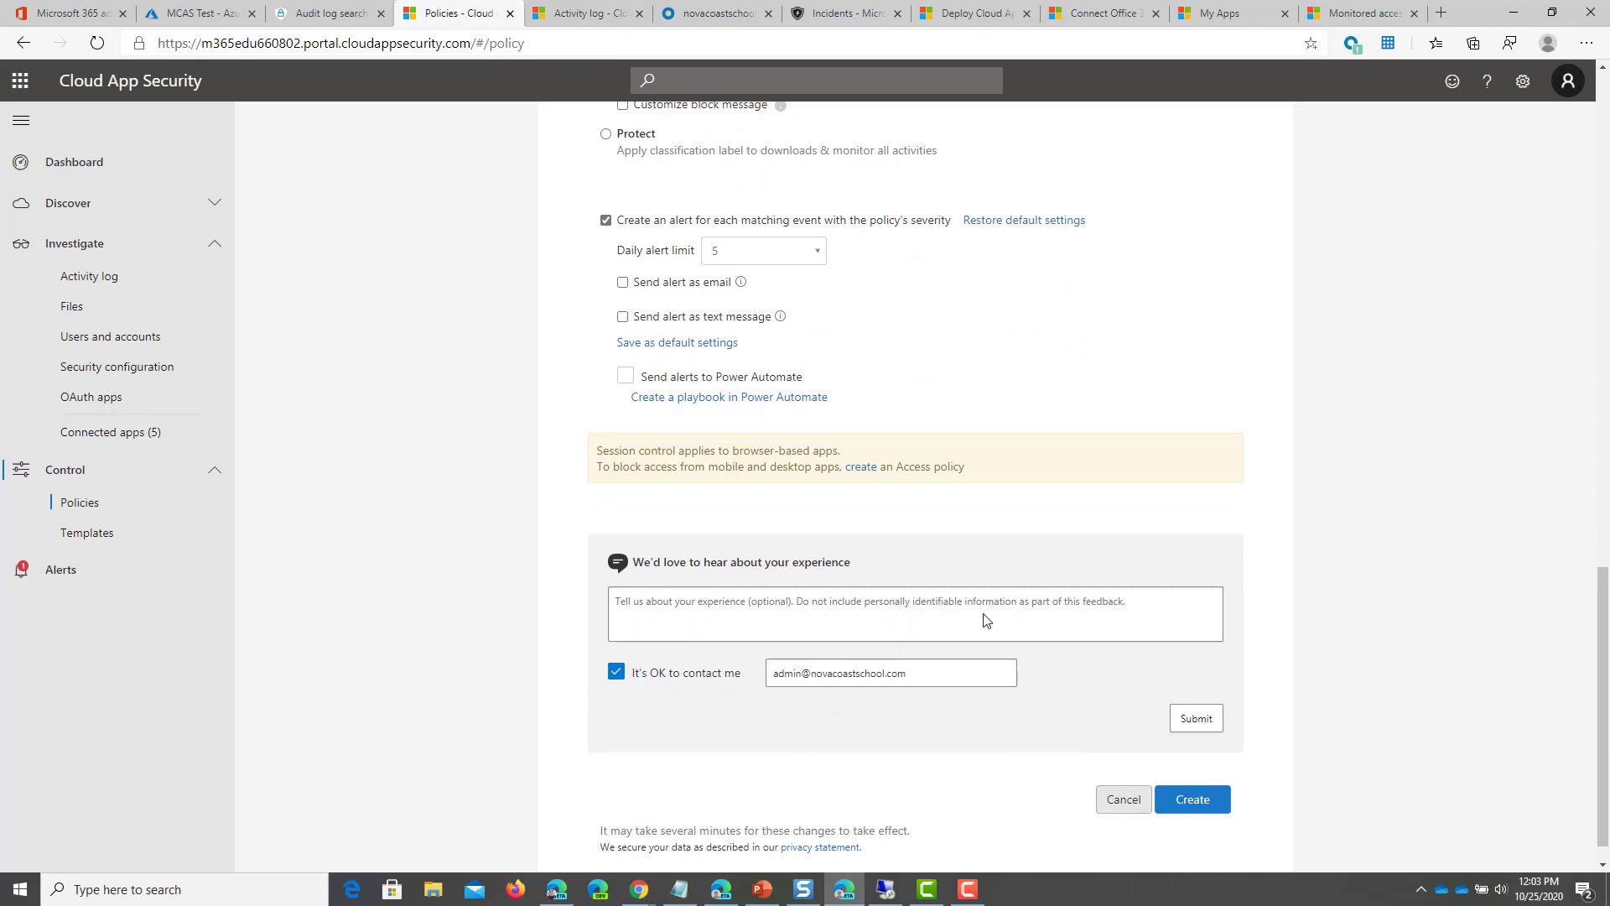
pyautogui.scroll(10, 986, 651)
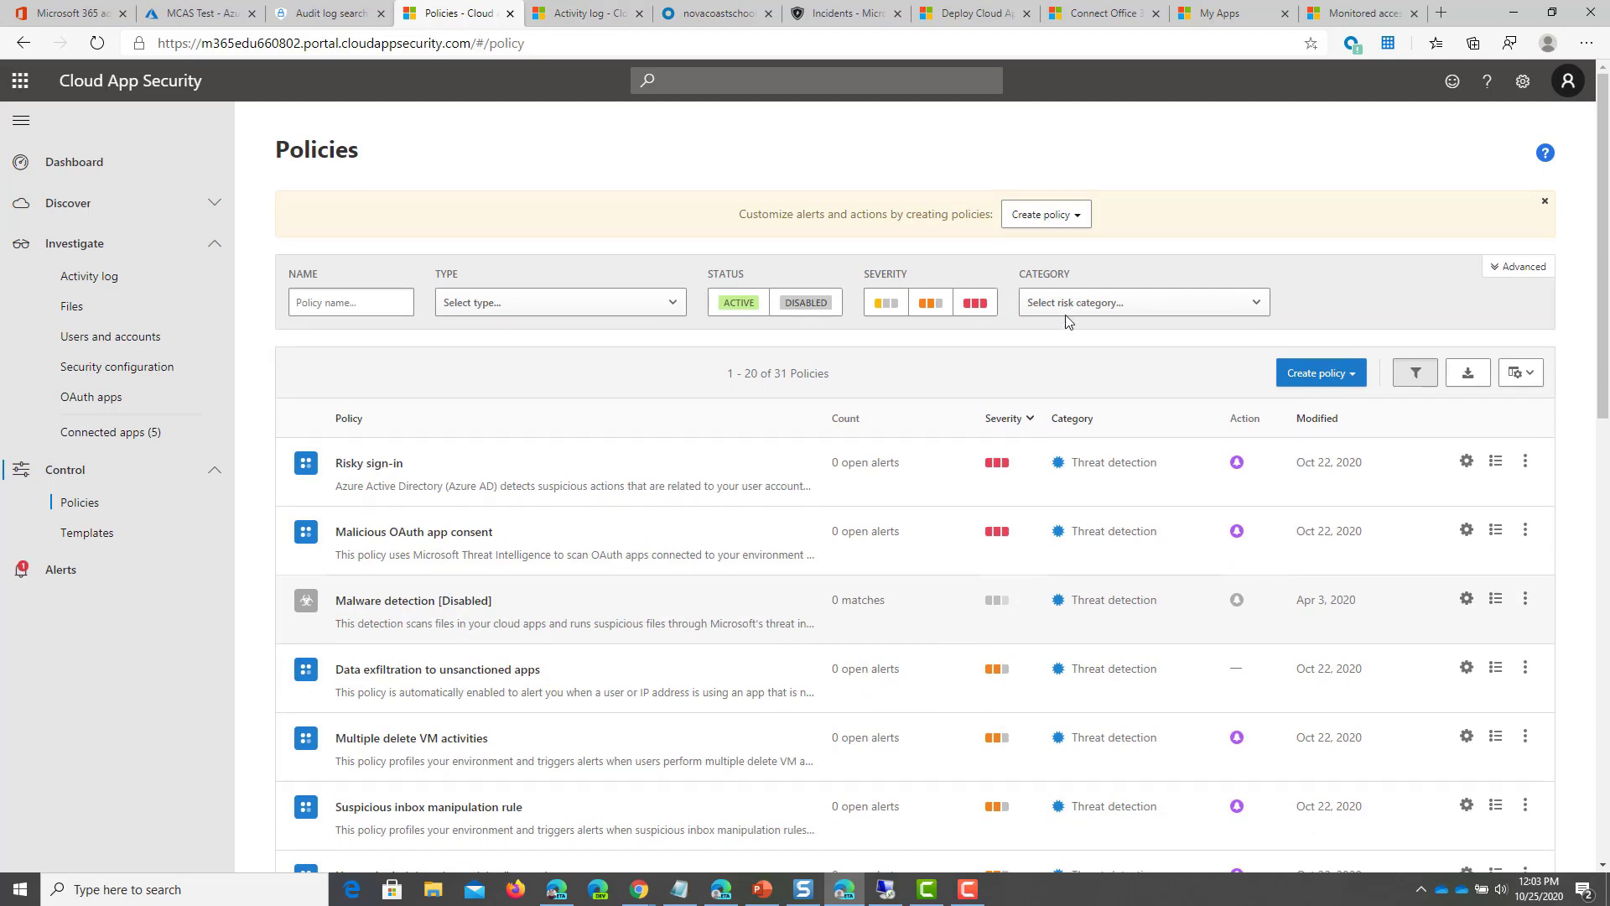
pyautogui.click(1082, 312)
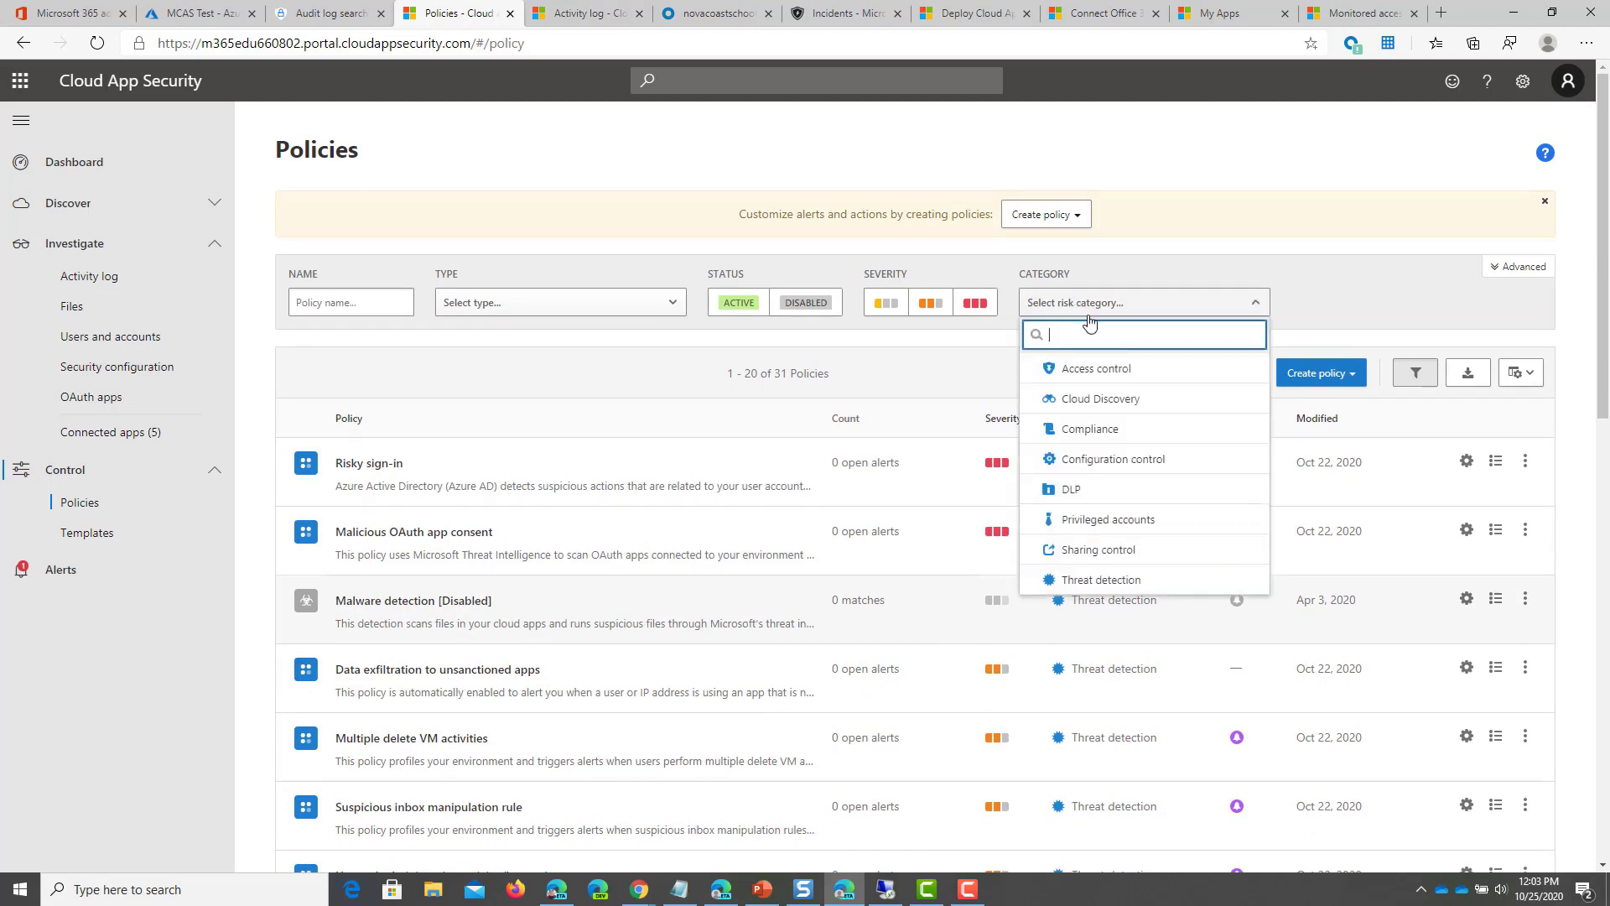
pyautogui.click(1087, 495)
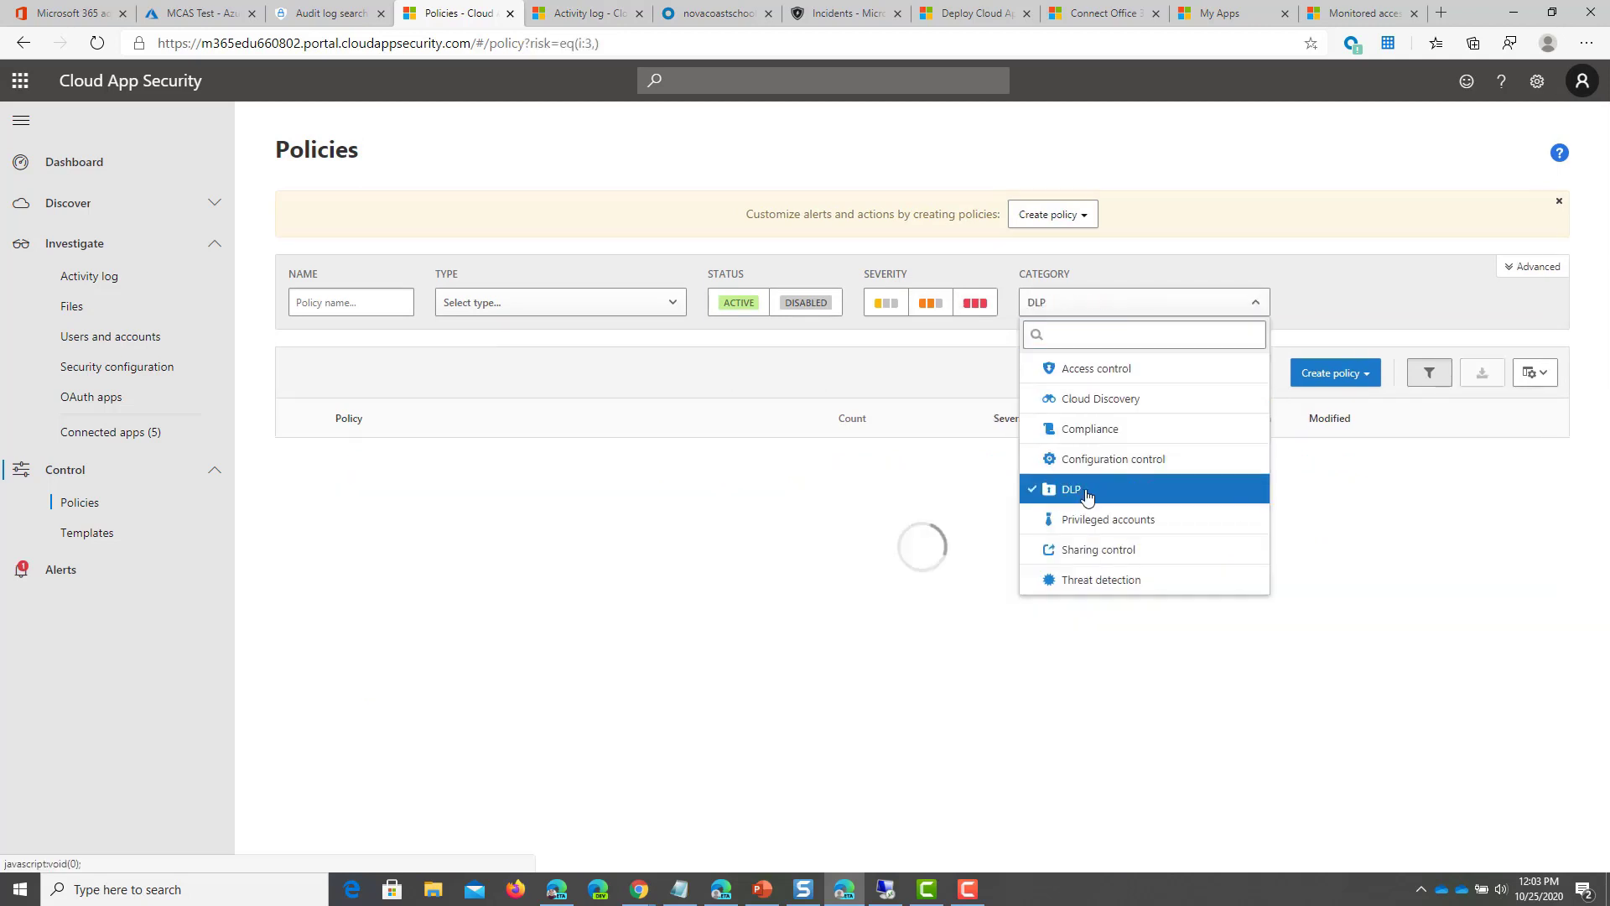
# Open the Dropbox DLP policy and examine its activity filters, inspection method, sensitive information types, block action and alert settings
pyautogui.click(857, 654)
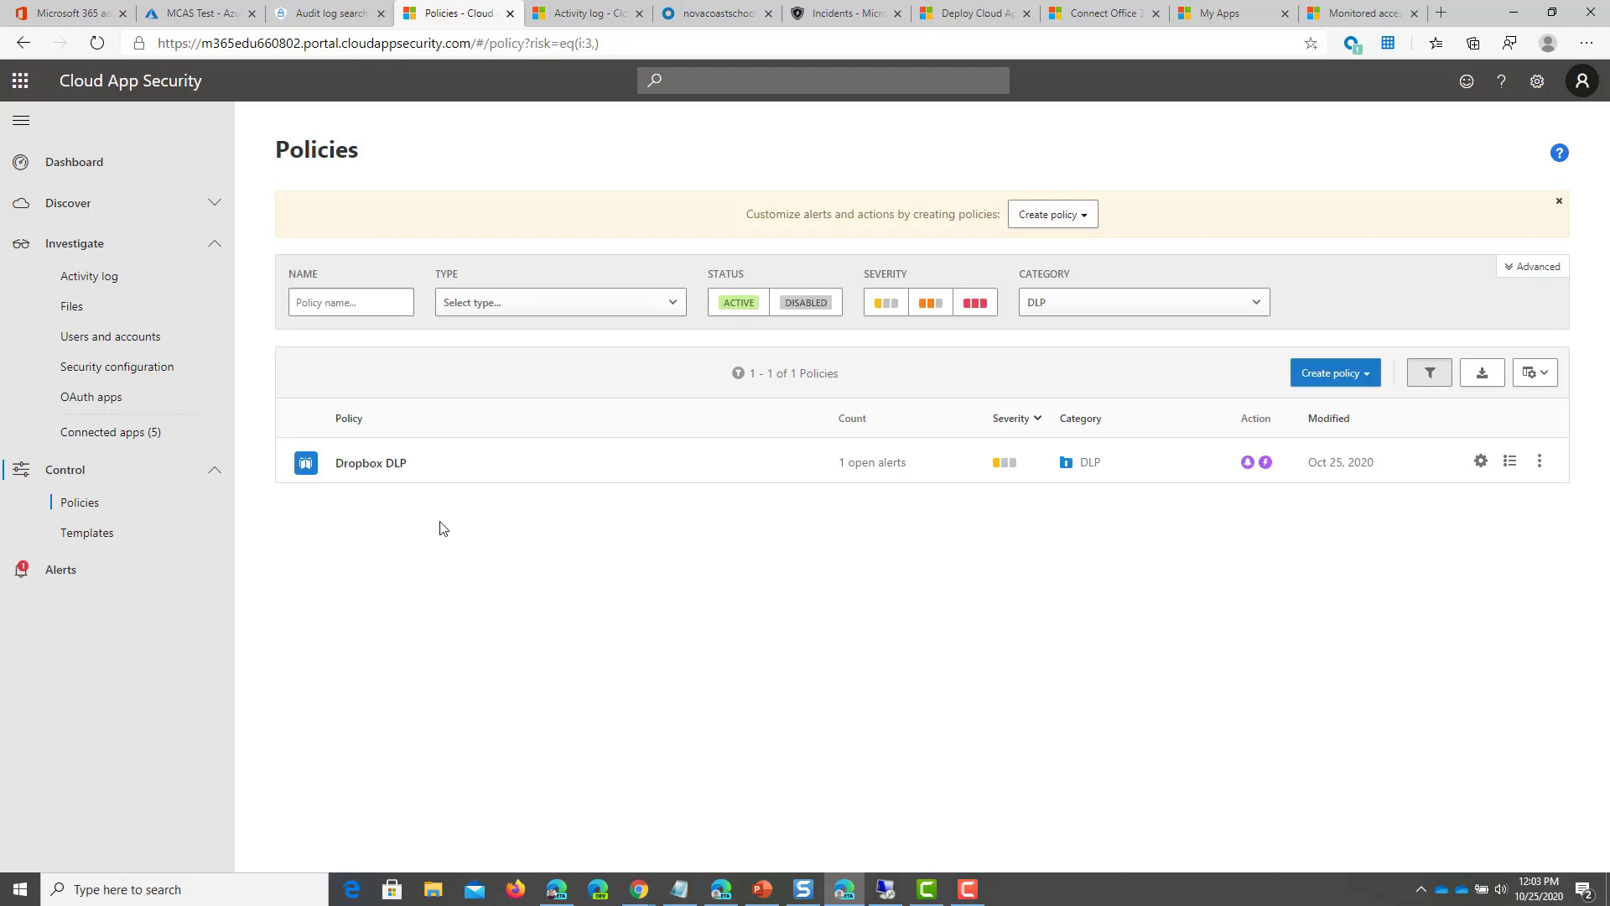
pyautogui.click(403, 462)
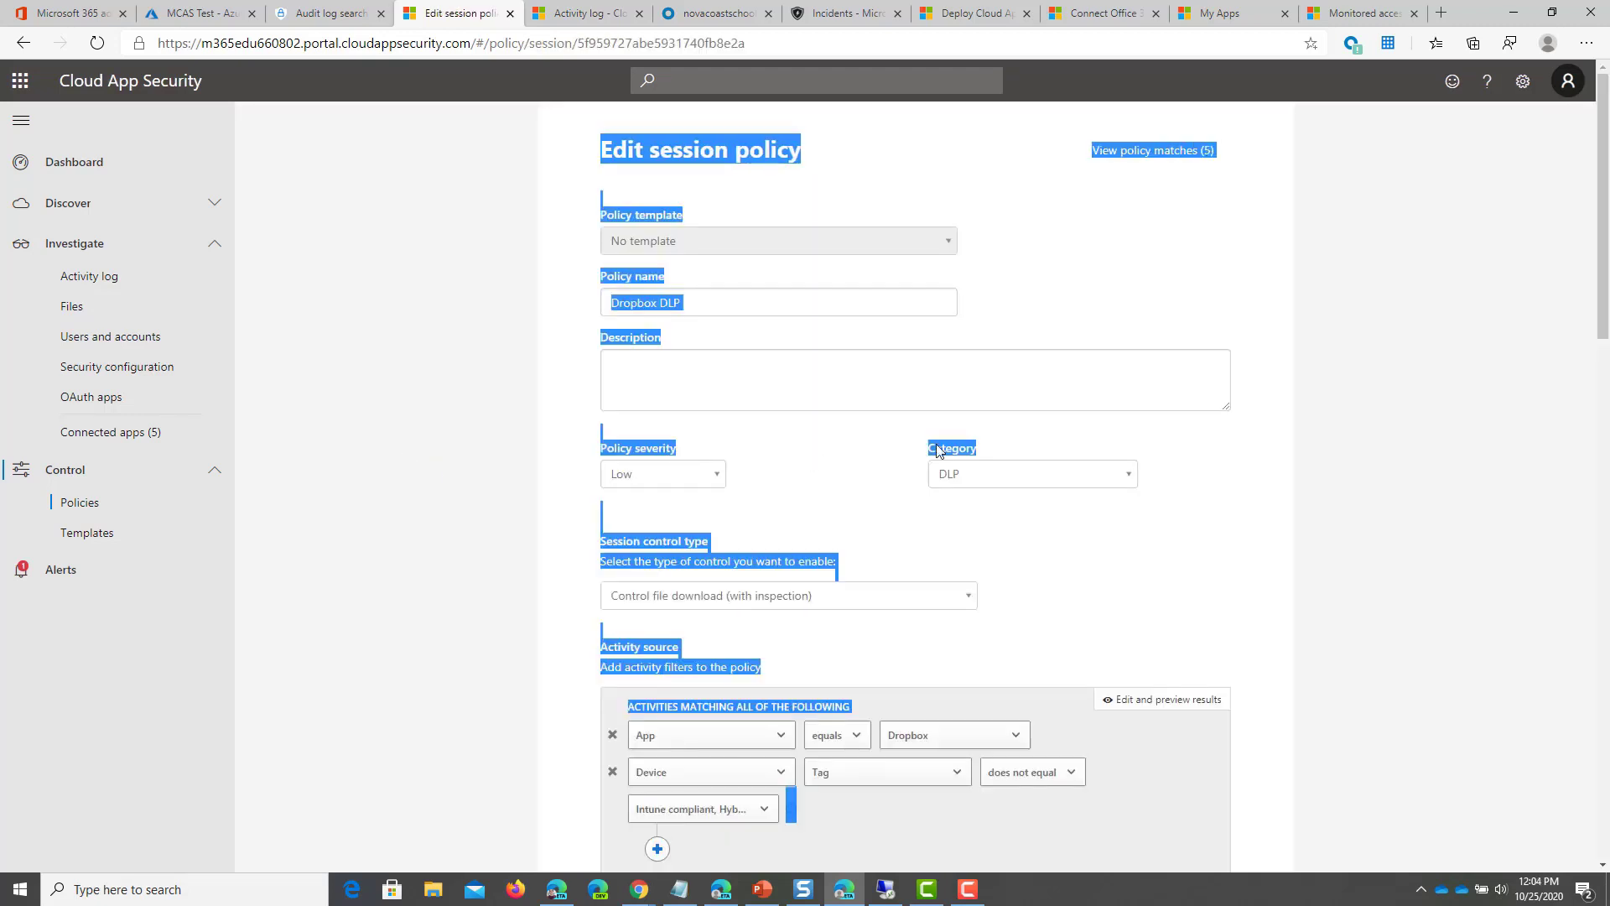
pyautogui.scroll(-6, 872, 468)
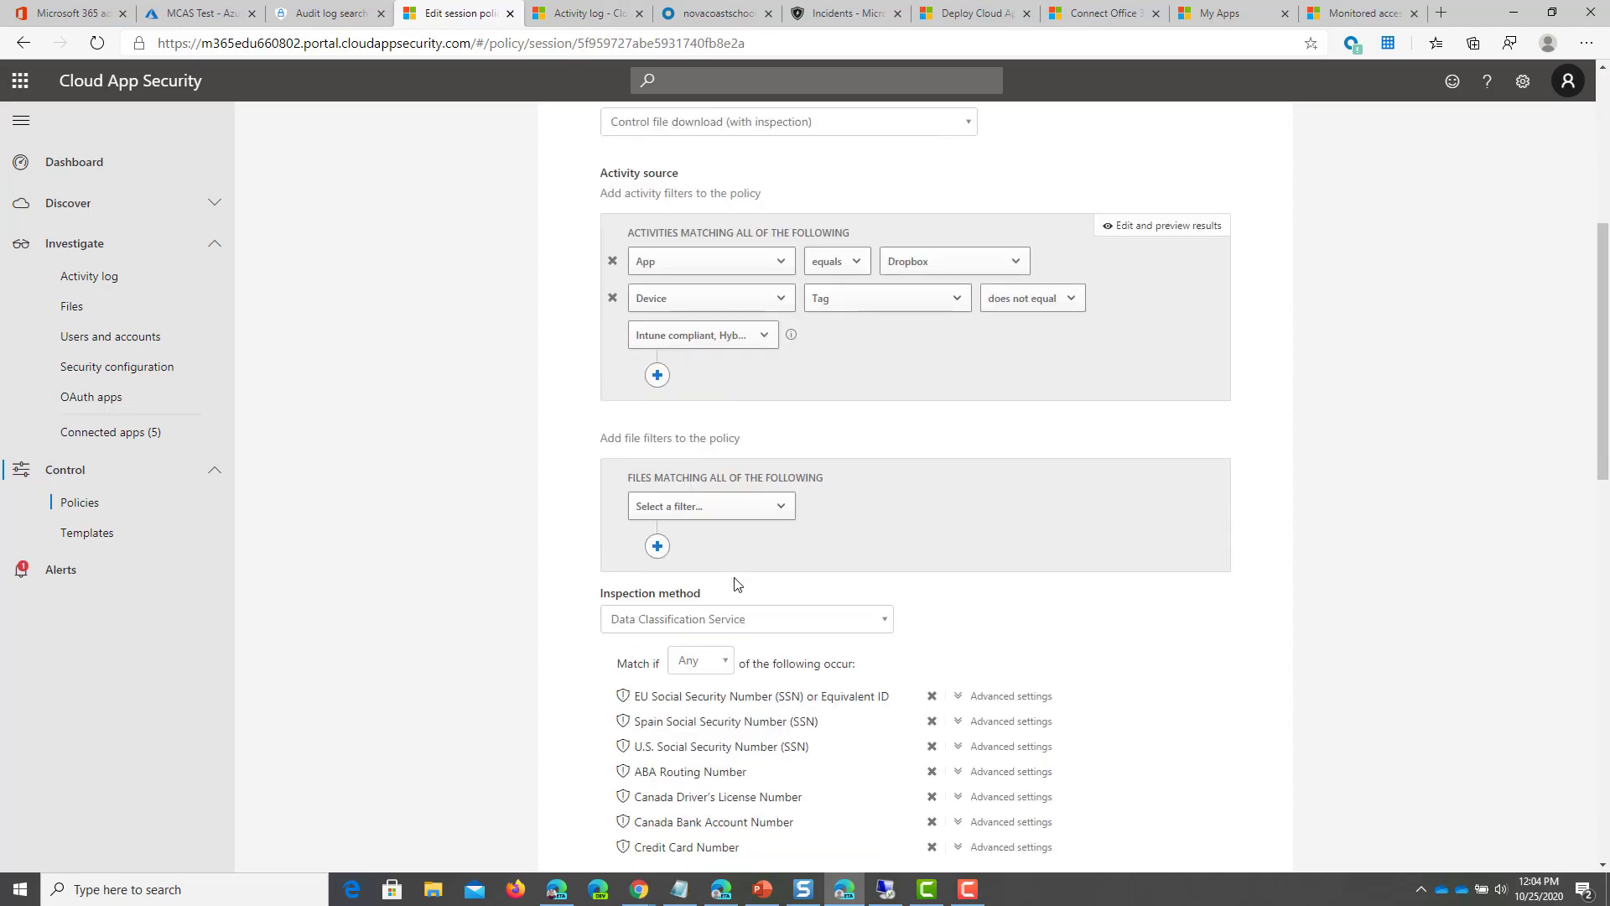
pyautogui.scroll(-3, 837, 551)
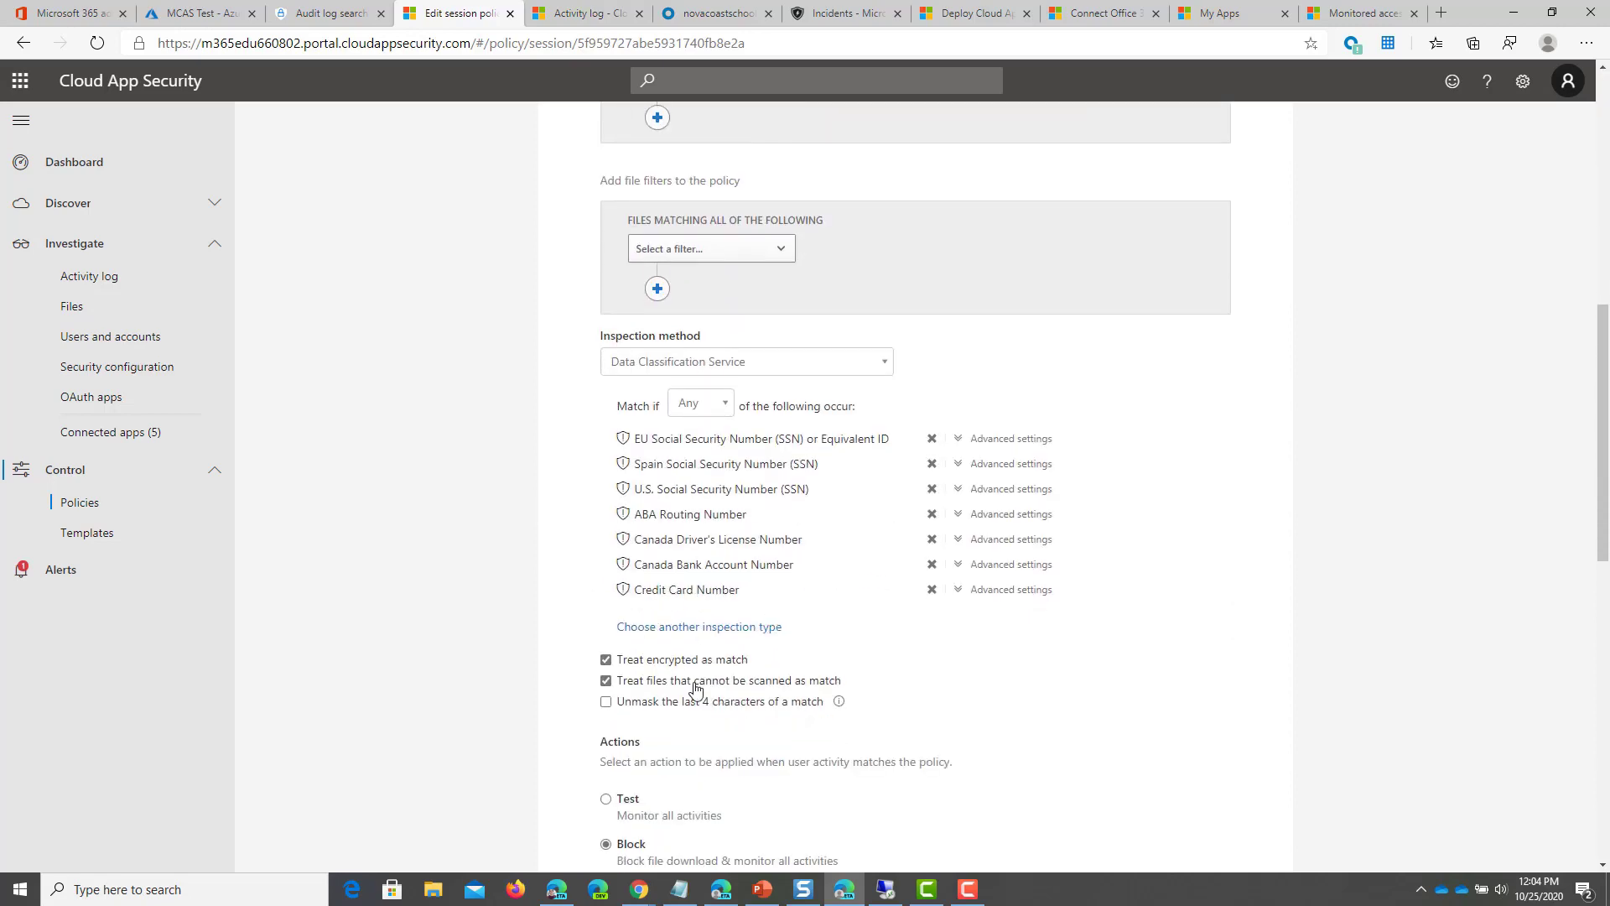
pyautogui.scroll(-4, 747, 637)
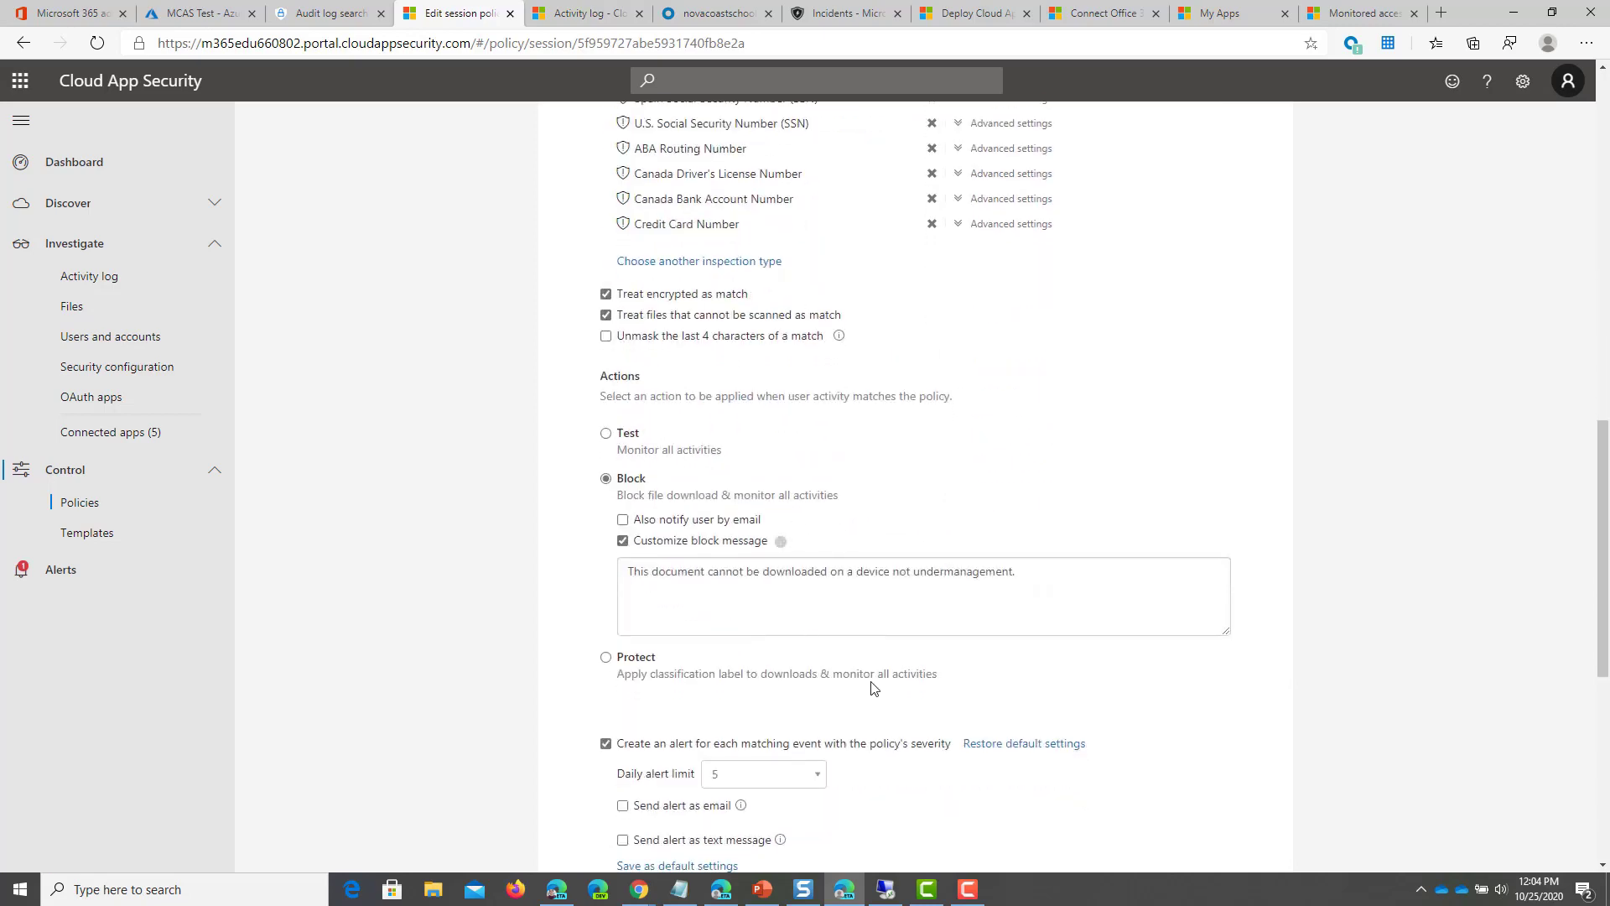
pyautogui.scroll(-4, 826, 688)
pyautogui.scroll(5, 1015, 220)
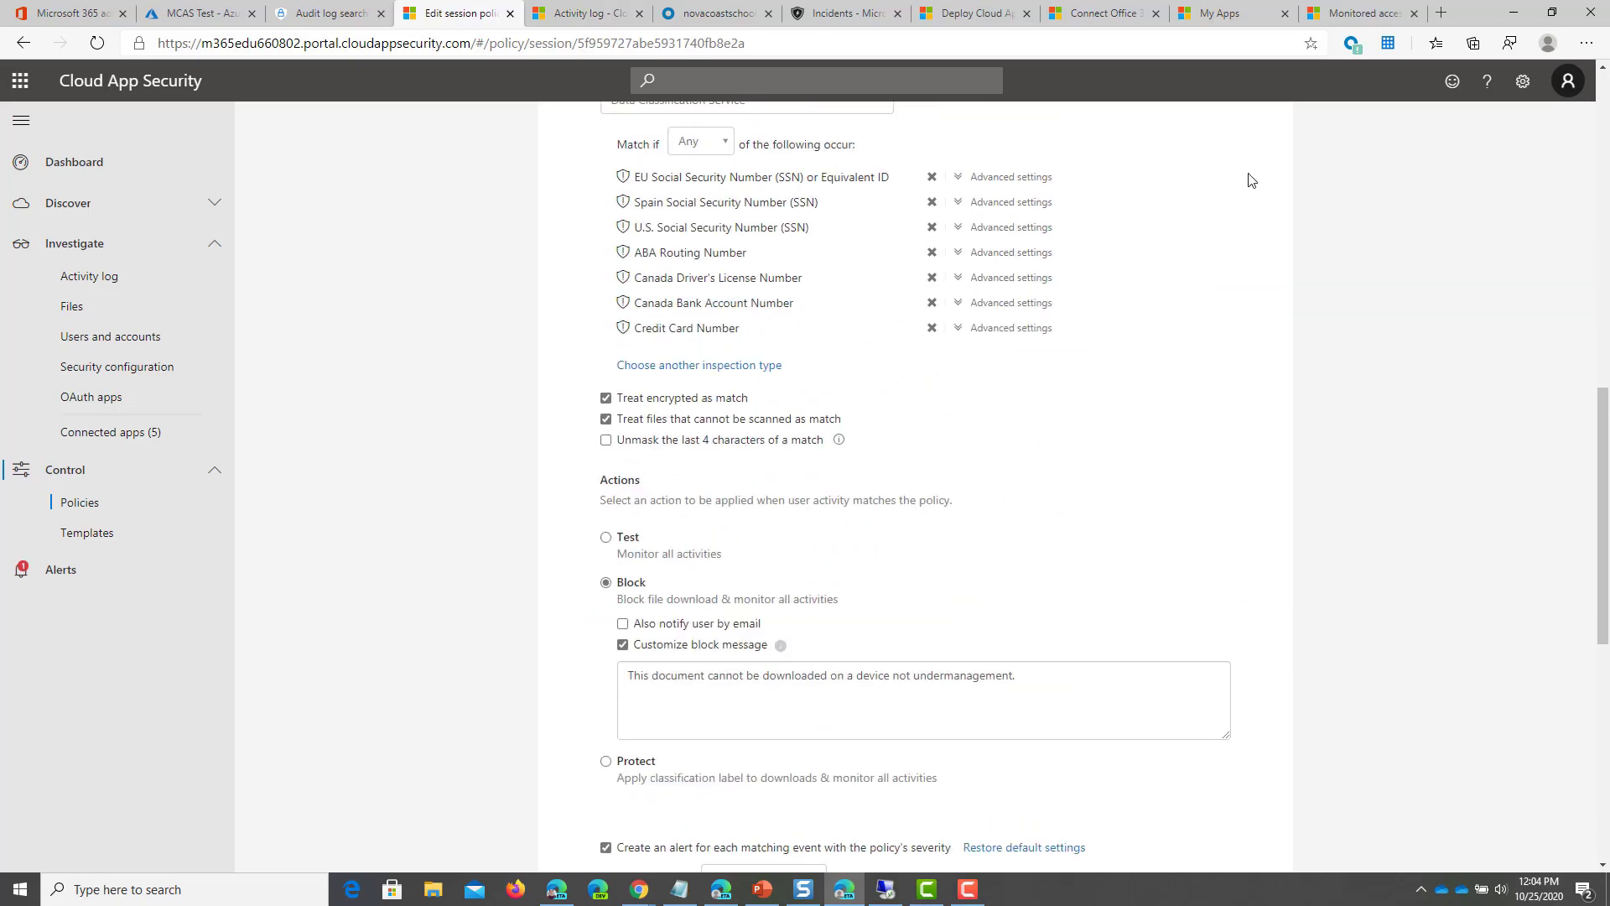
# Switch to the monitored access notice, continue to Dropbox and inspect the session's proxied web address
pyautogui.click(1305, 7)
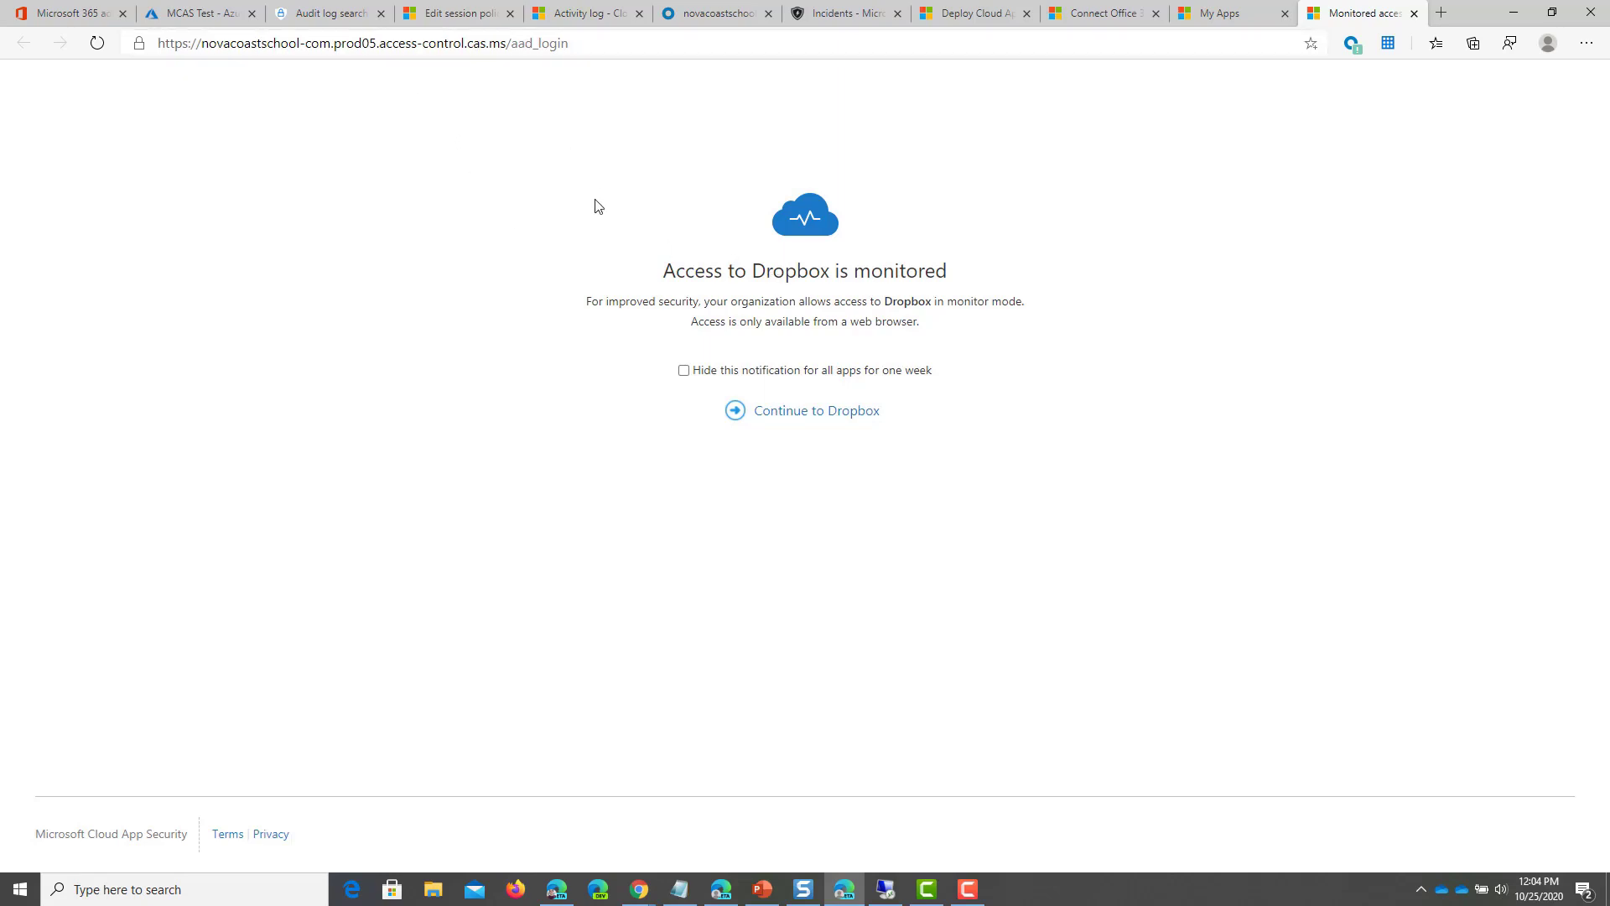
pyautogui.click(843, 426)
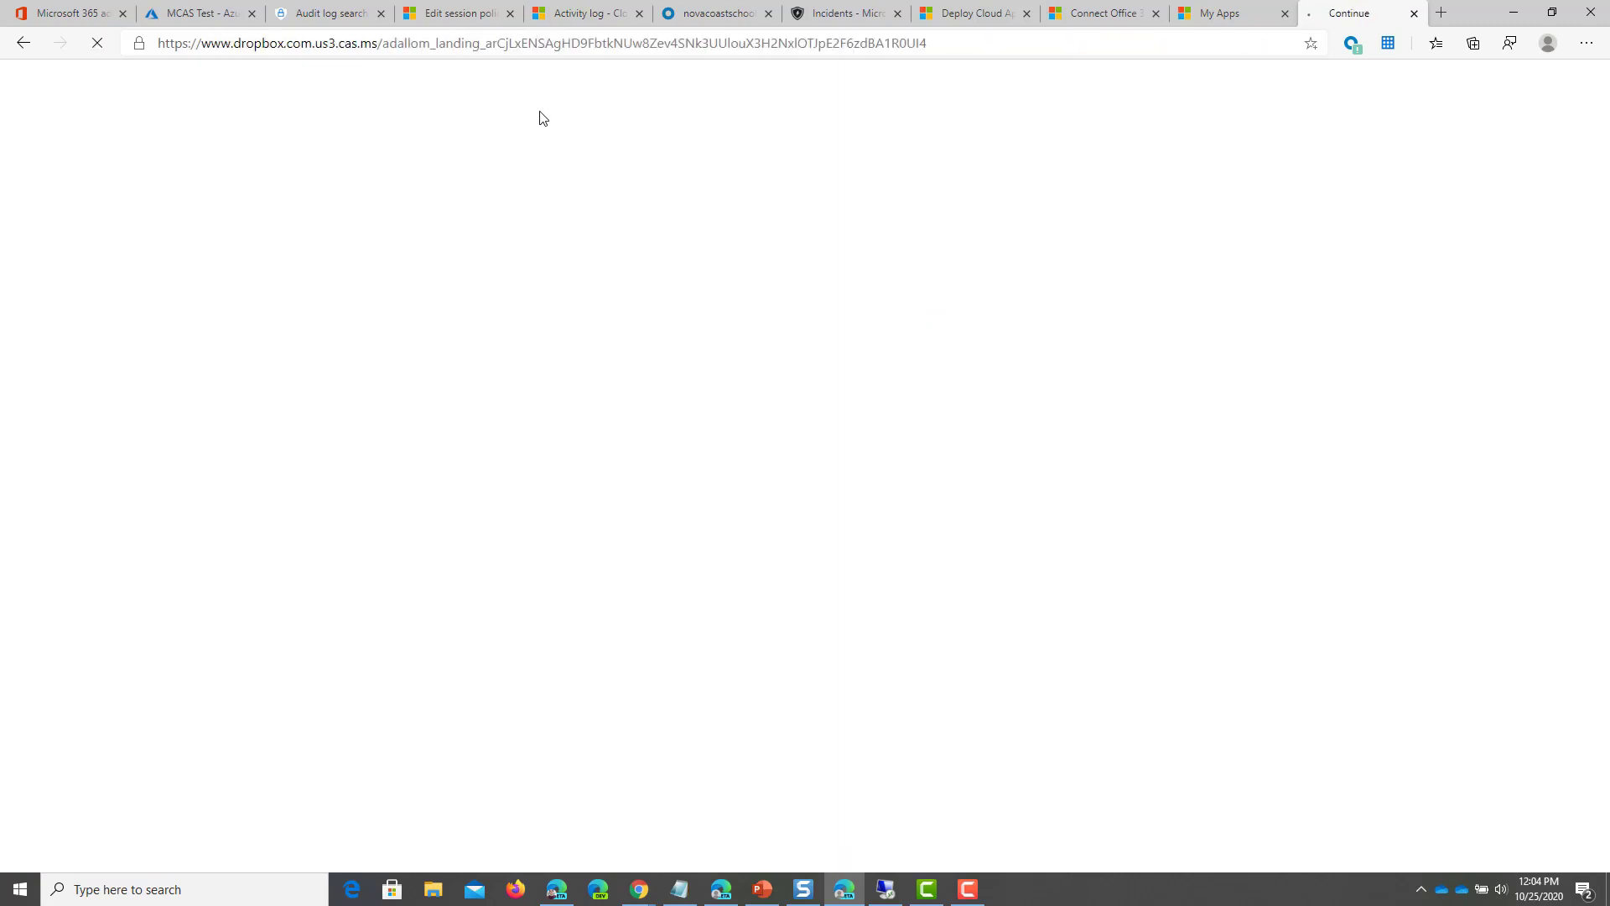
pyautogui.moveTo(316, 43); pyautogui.dragTo(378, 46)
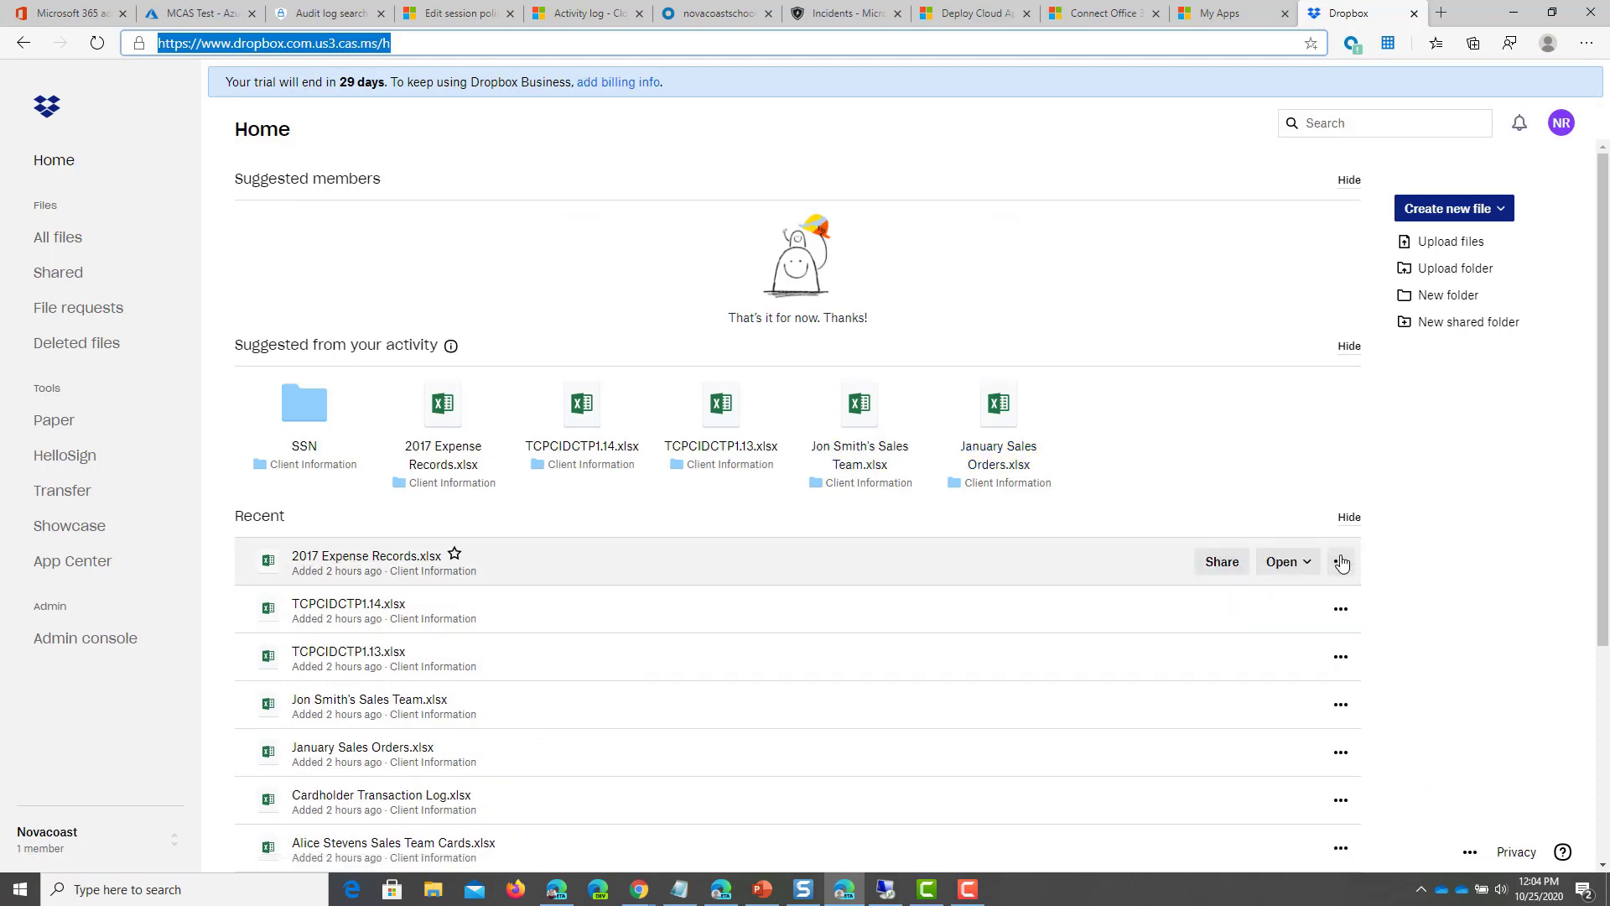
# Try to download 2017 Expense Records.xlsx from the recent Dropbox files, check the custom message and open the downloaded text file
pyautogui.click(1343, 562)
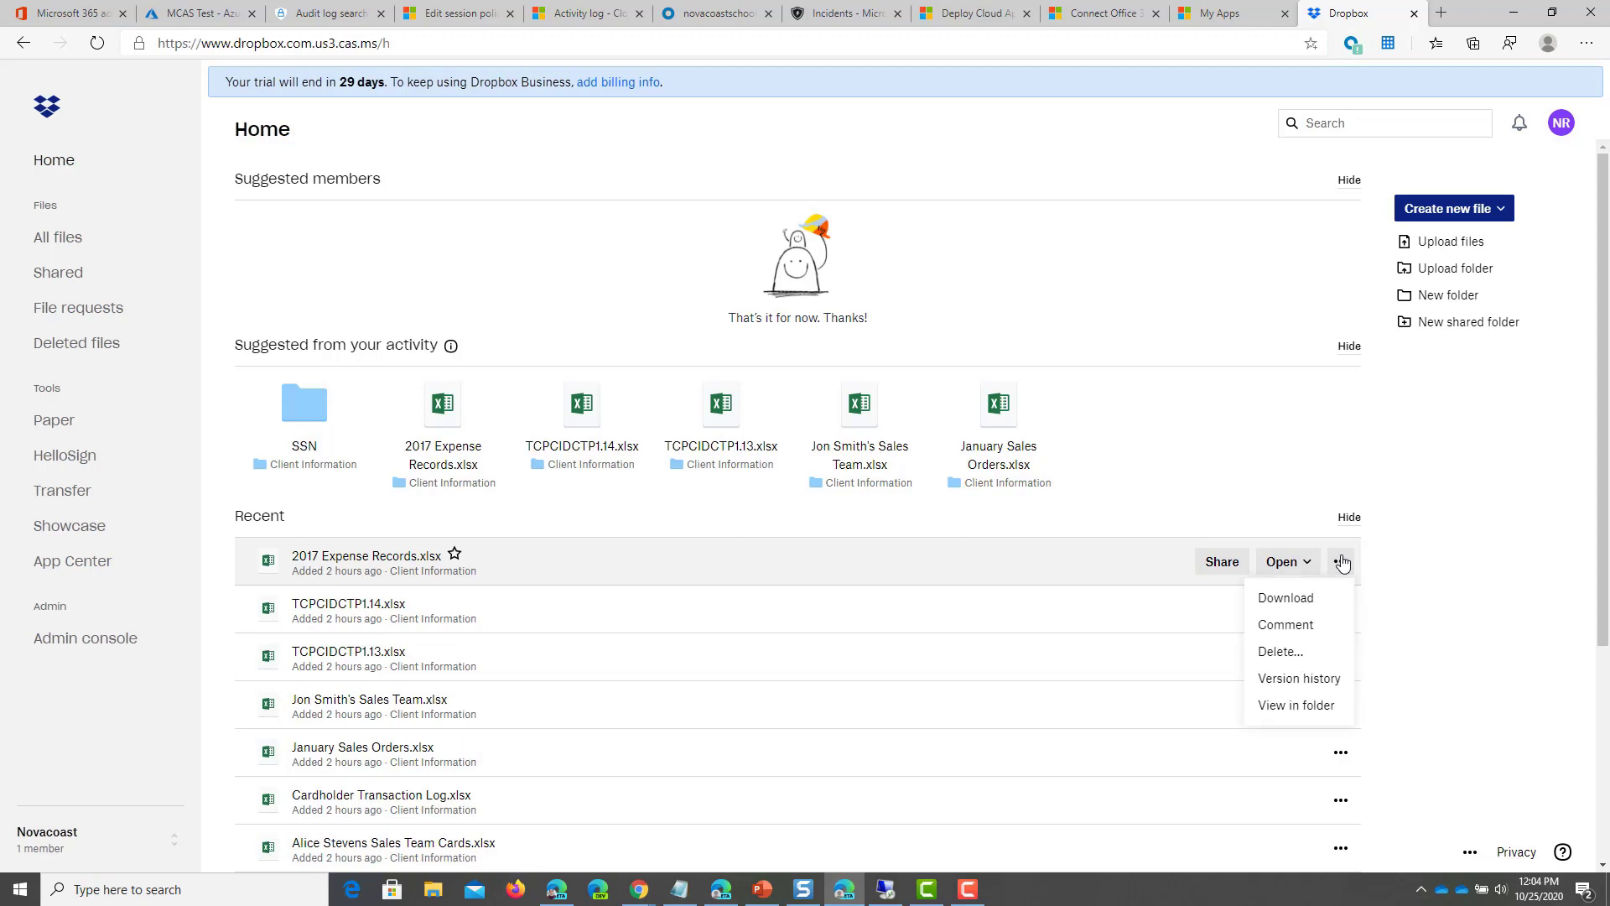
pyautogui.click(1316, 599)
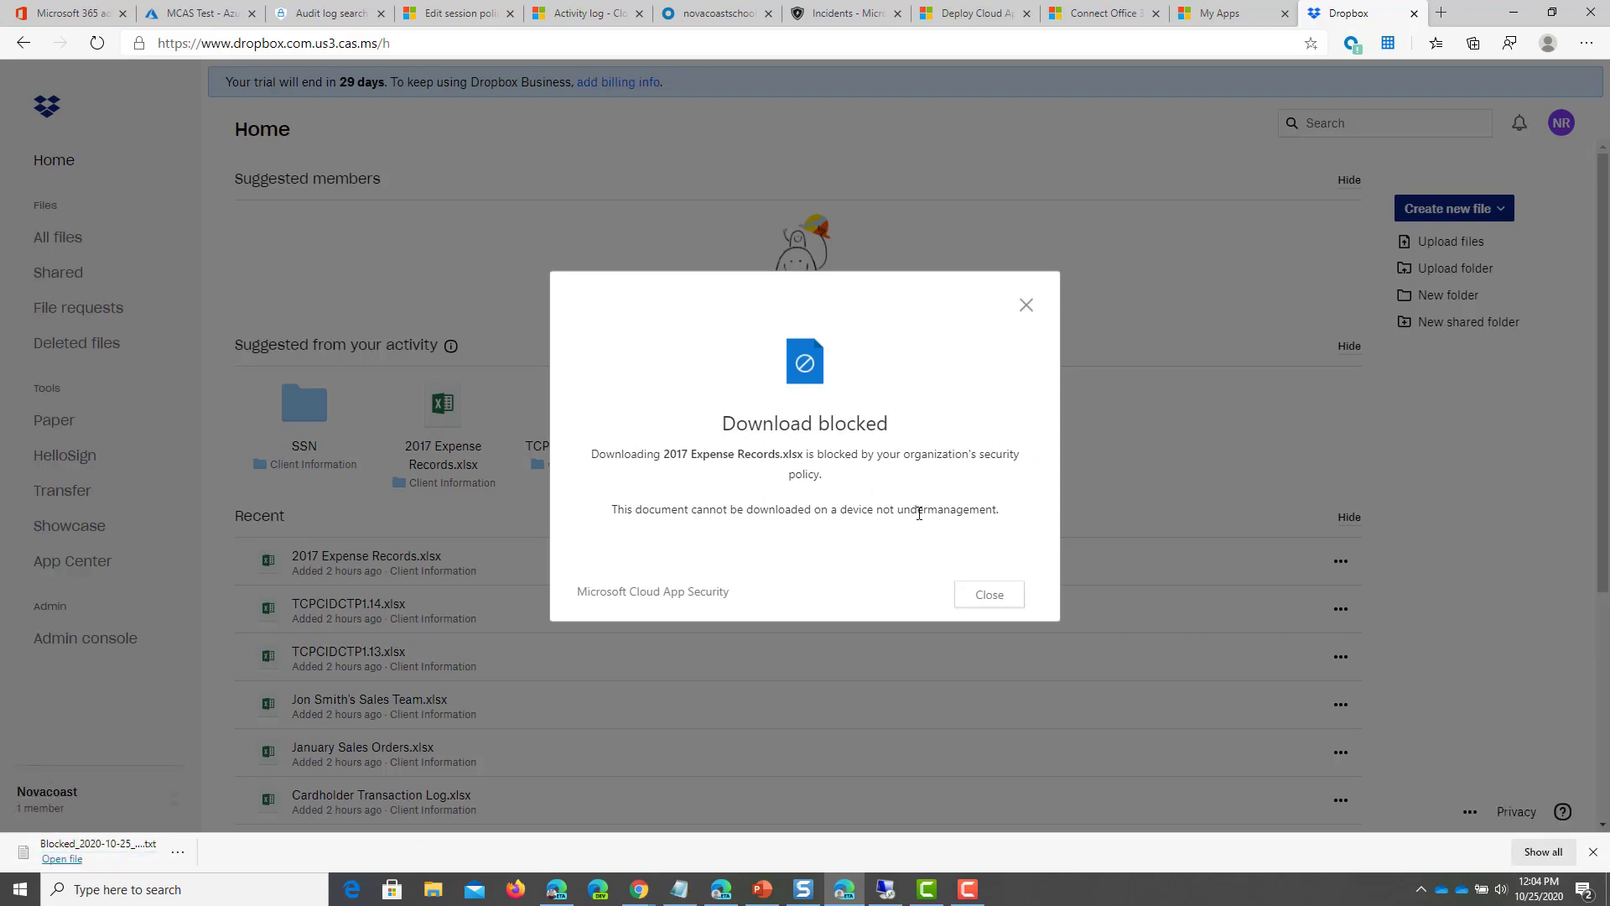
pyautogui.moveTo(606, 507); pyautogui.dragTo(959, 528)
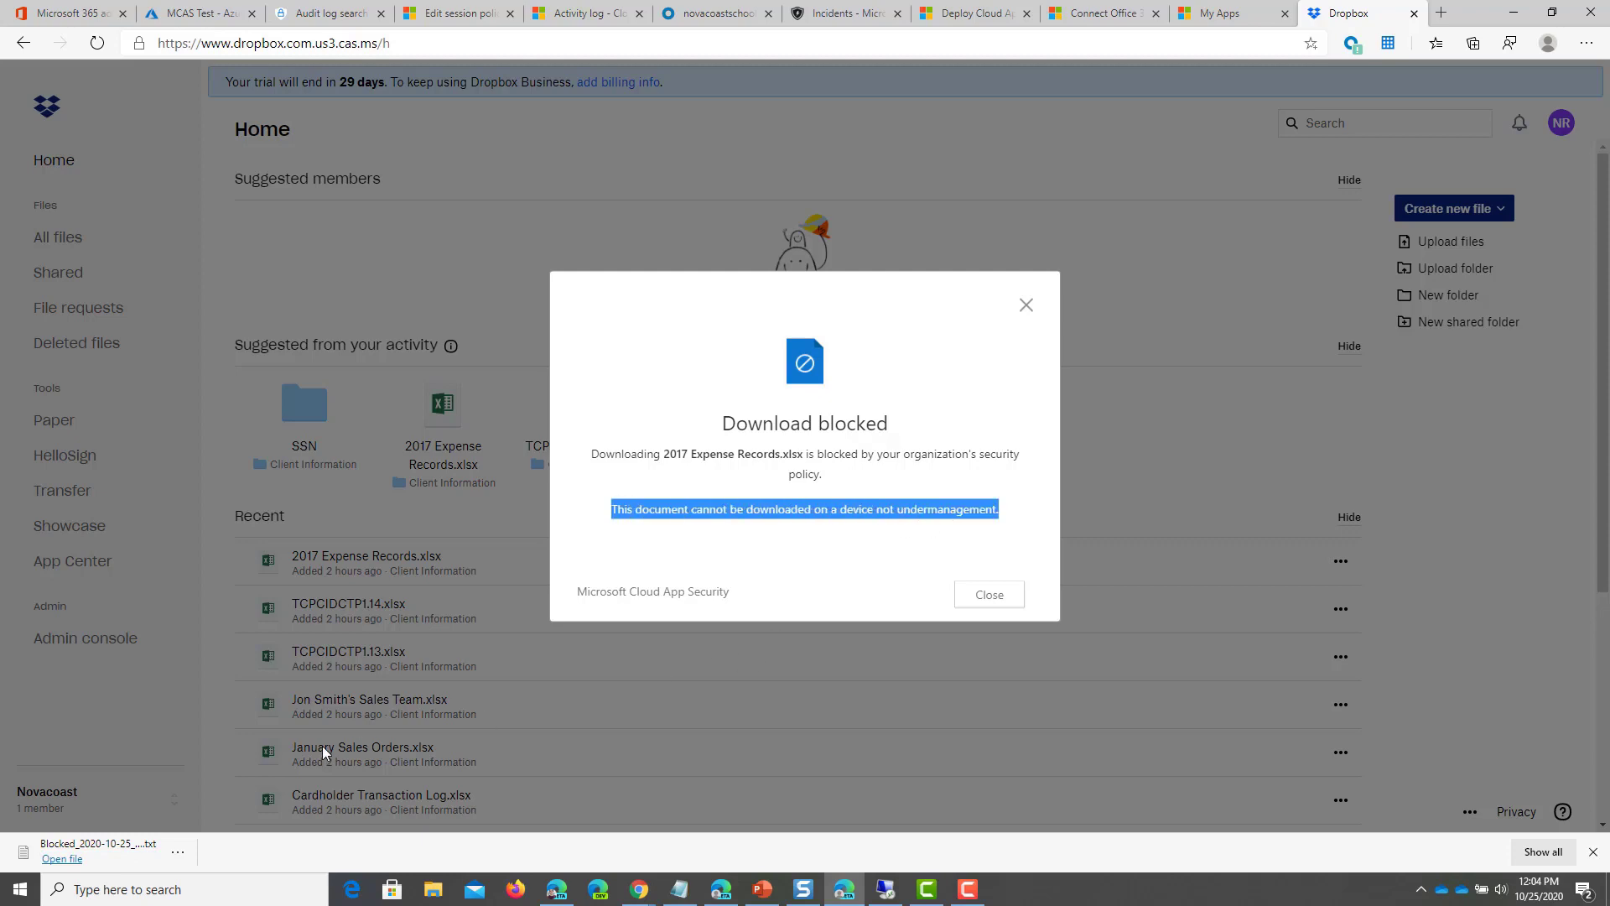
pyautogui.click(126, 857)
pyautogui.click(141, 853)
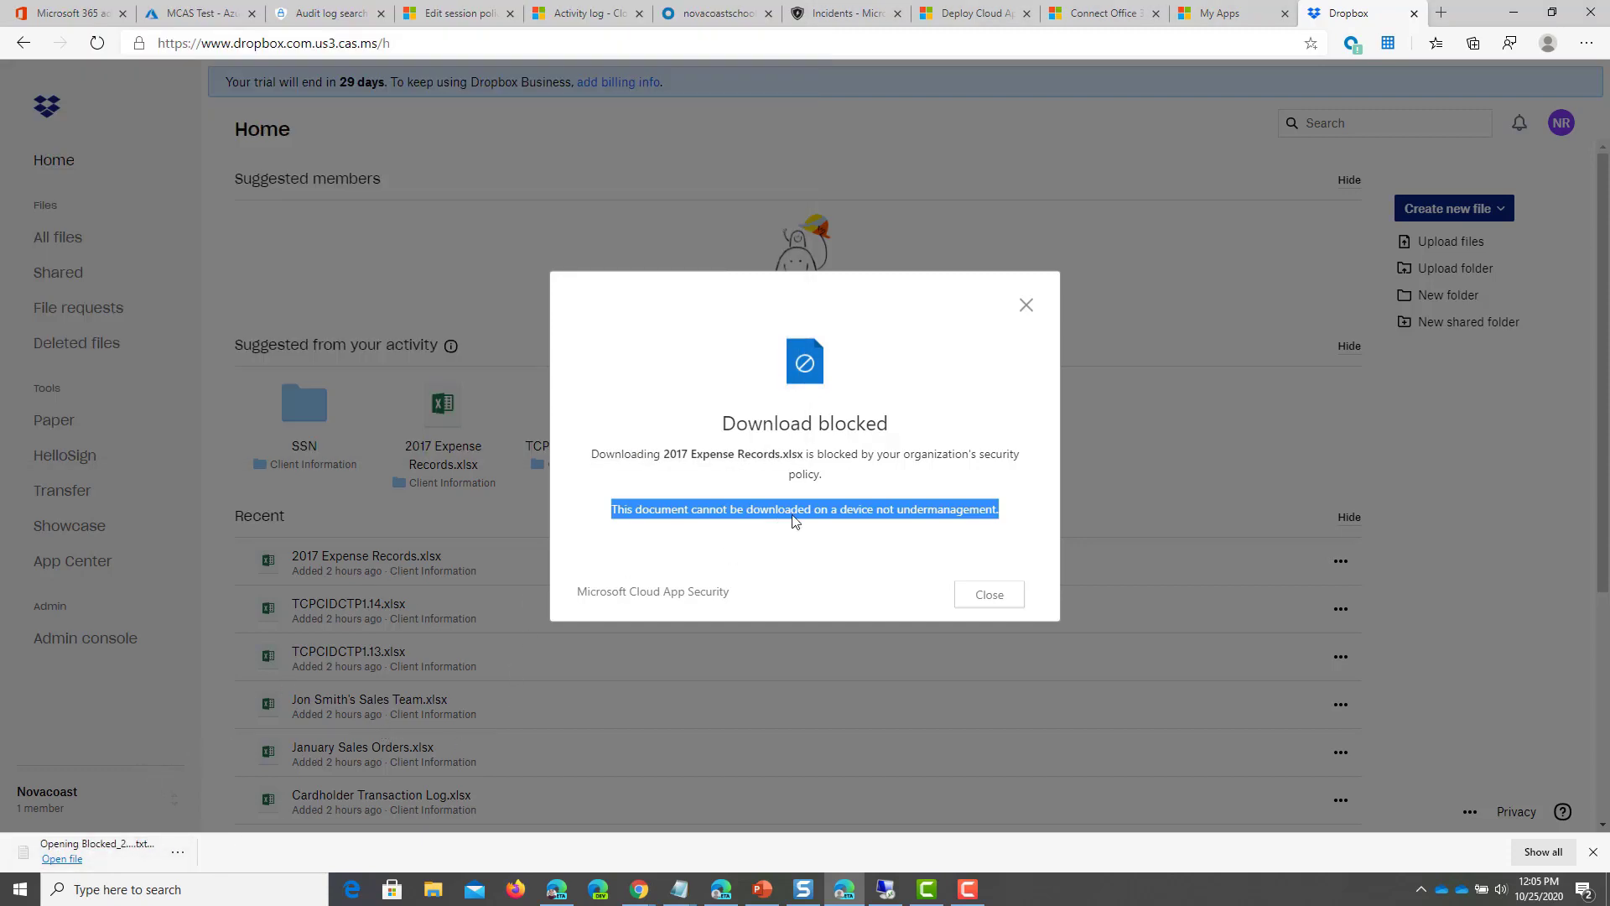